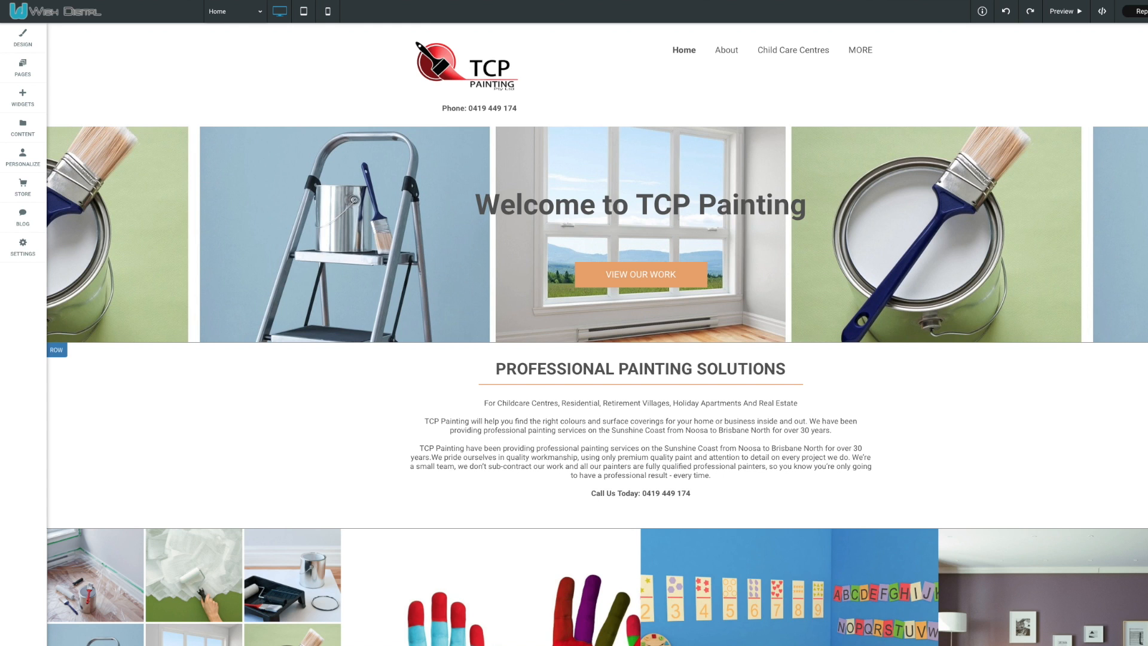
Look over the Home page and open the About page for editing.
{"action": "scroll", "coordinate": [597, 333], "scroll_direction": "down", "scroll_amount": 4}
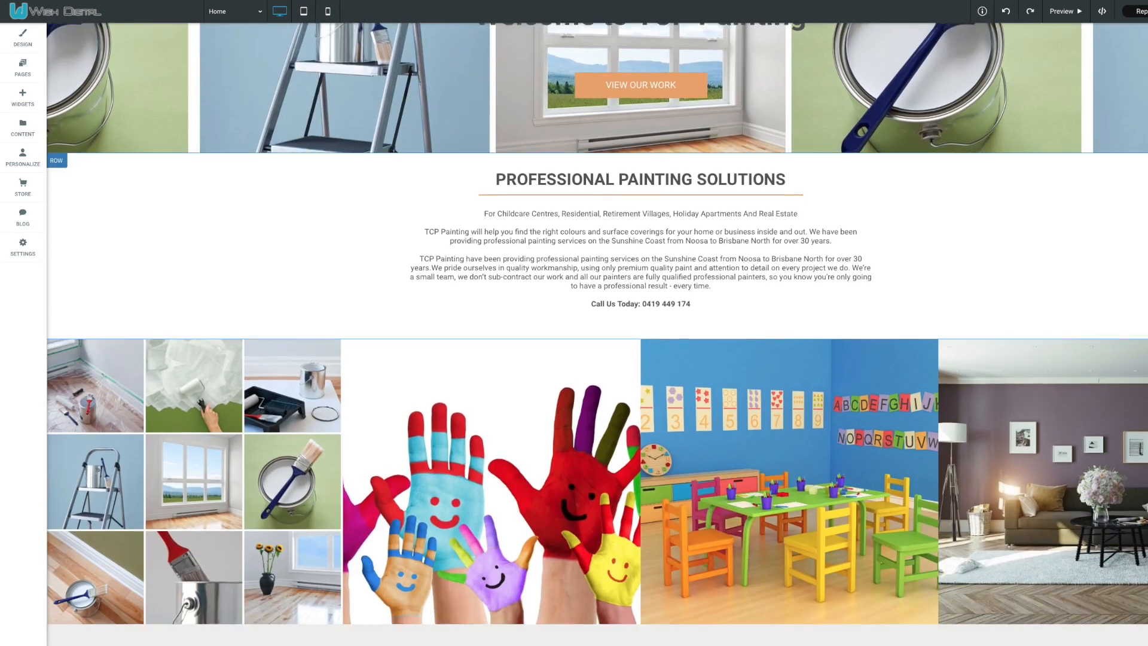
{"action": "scroll", "coordinate": [597, 333], "scroll_direction": "down", "scroll_amount": 5}
{"action": "scroll", "coordinate": [597, 333], "scroll_direction": "up", "scroll_amount": 3}
{"action": "scroll", "coordinate": [101, 383], "scroll_direction": "up", "scroll_amount": 5}
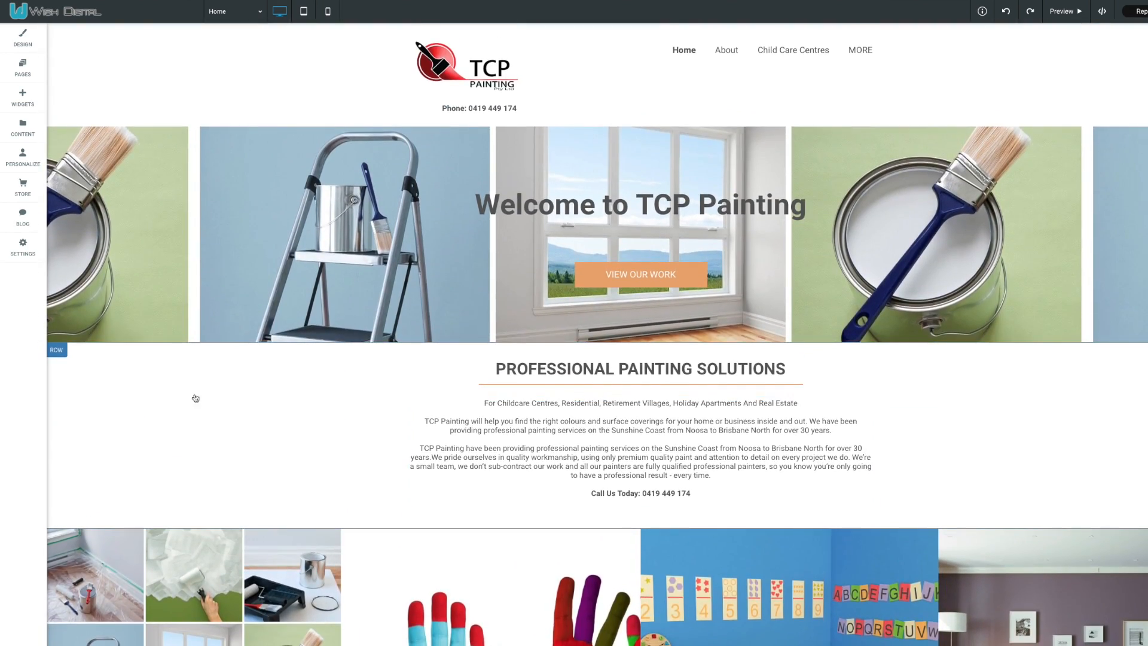
{"action": "left_click", "coordinate": [22, 69]}
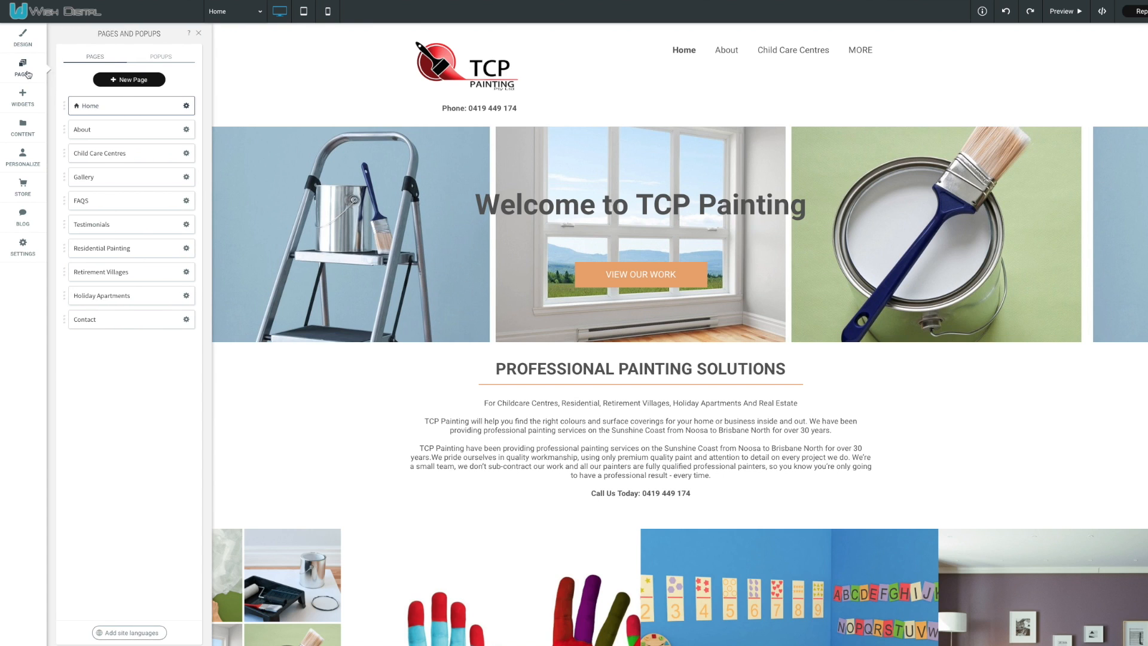
{"action": "left_click", "coordinate": [106, 129]}
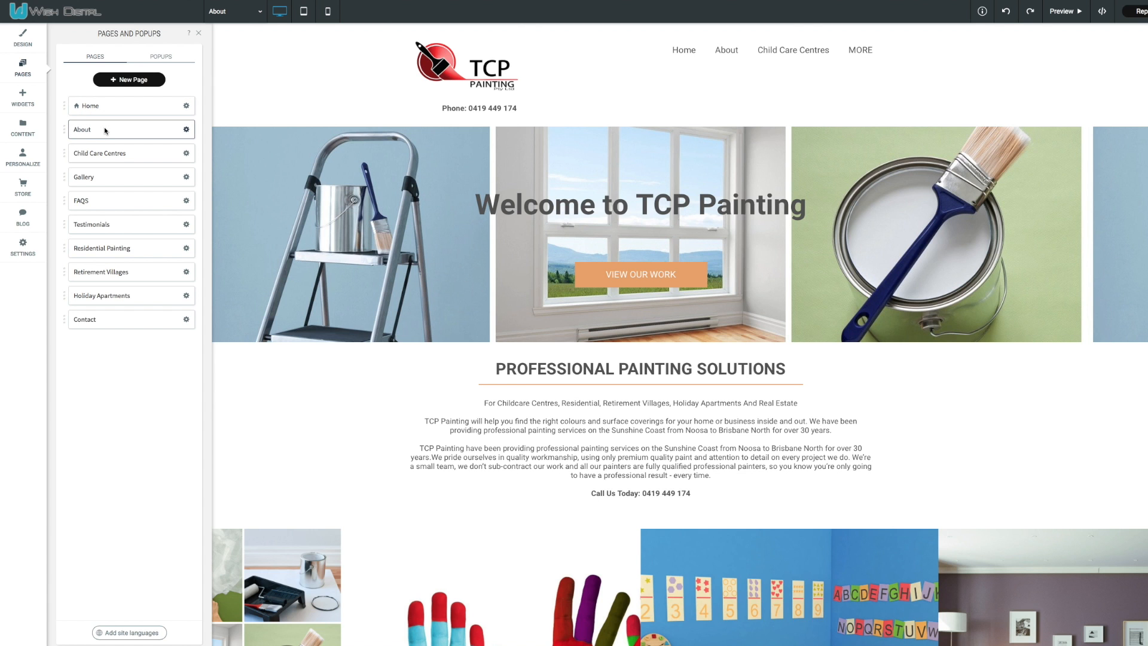
Open the bullet list under "Why work with TCP Painting?" for text editing, highlight its opening lines, and close the text editor.
{"action": "scroll", "coordinate": [623, 361], "scroll_direction": "down", "scroll_amount": 4}
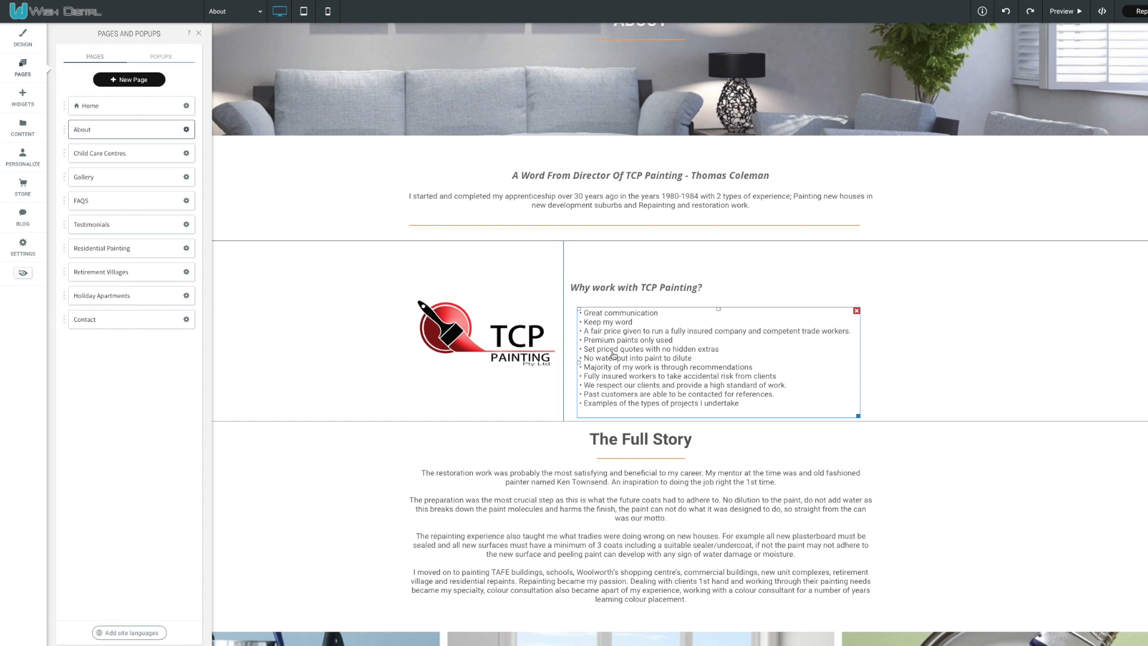
{"action": "left_click", "coordinate": [613, 355]}
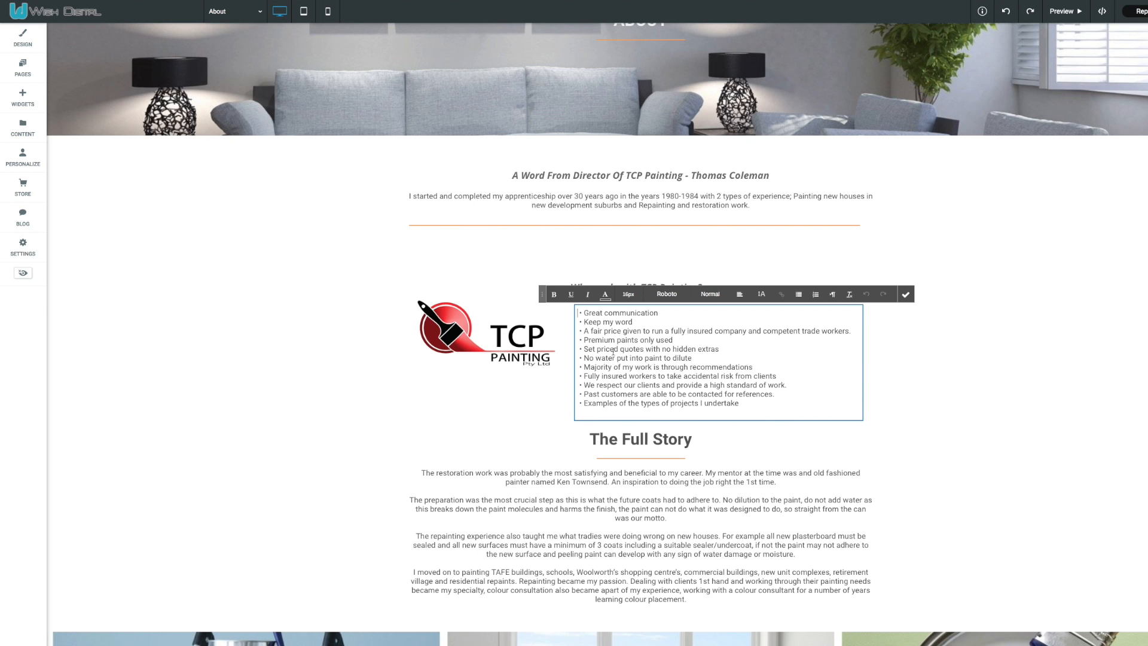
{"action": "left_click_drag", "start_coordinate": [579, 312], "coordinate": [638, 375]}
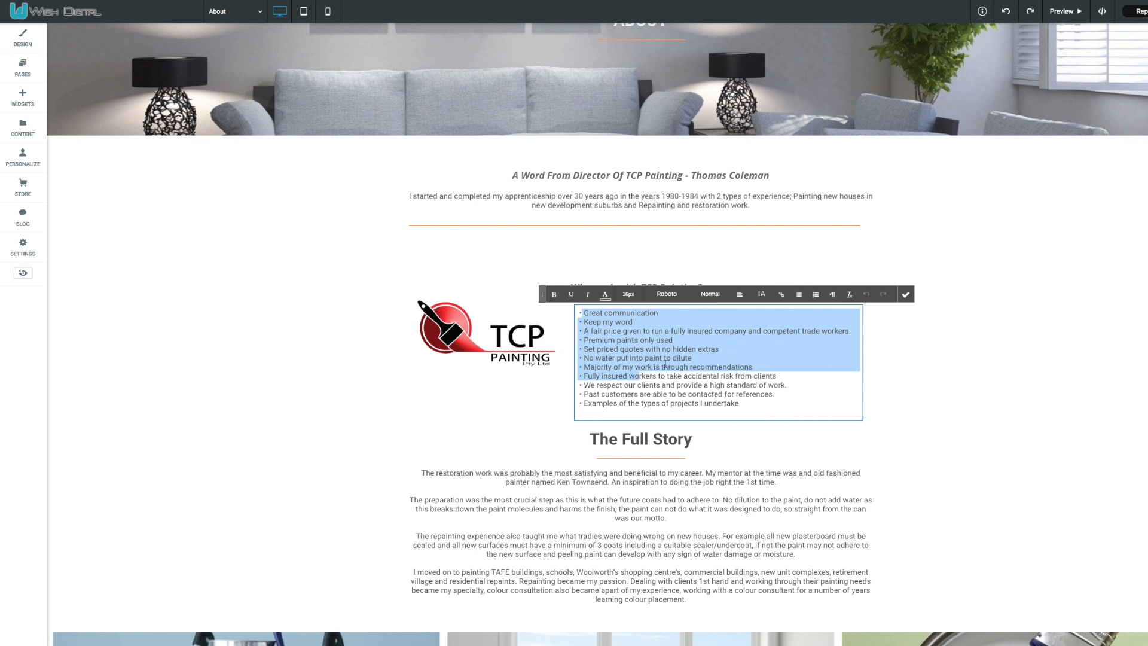
{"action": "left_click", "coordinate": [664, 367]}
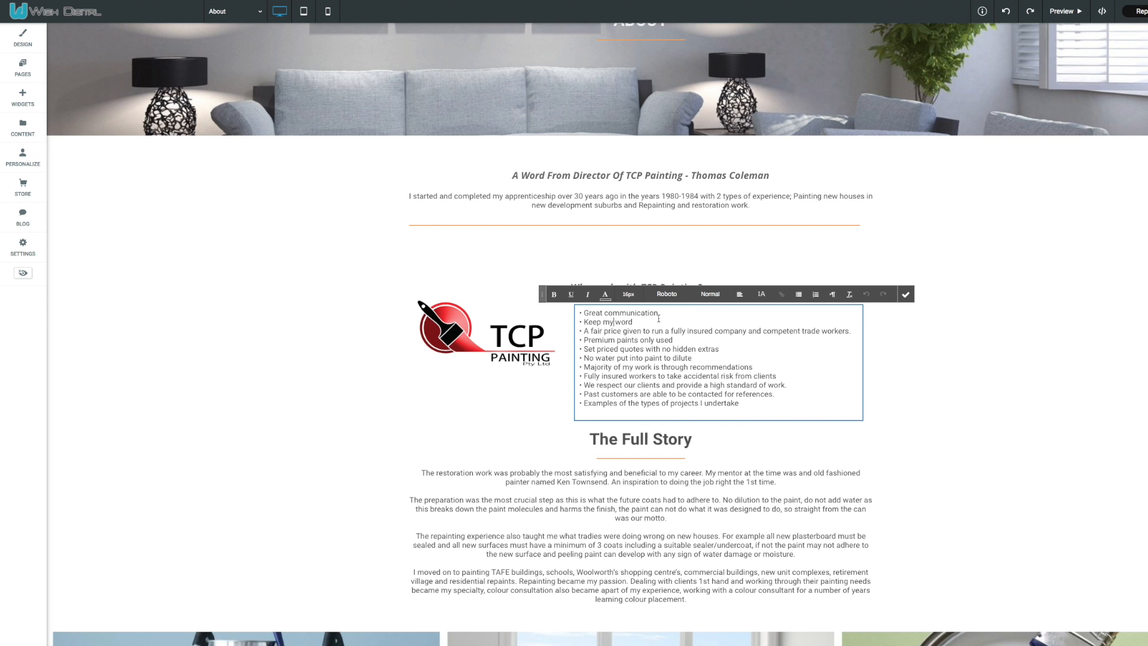
{"action": "left_click", "coordinate": [905, 294]}
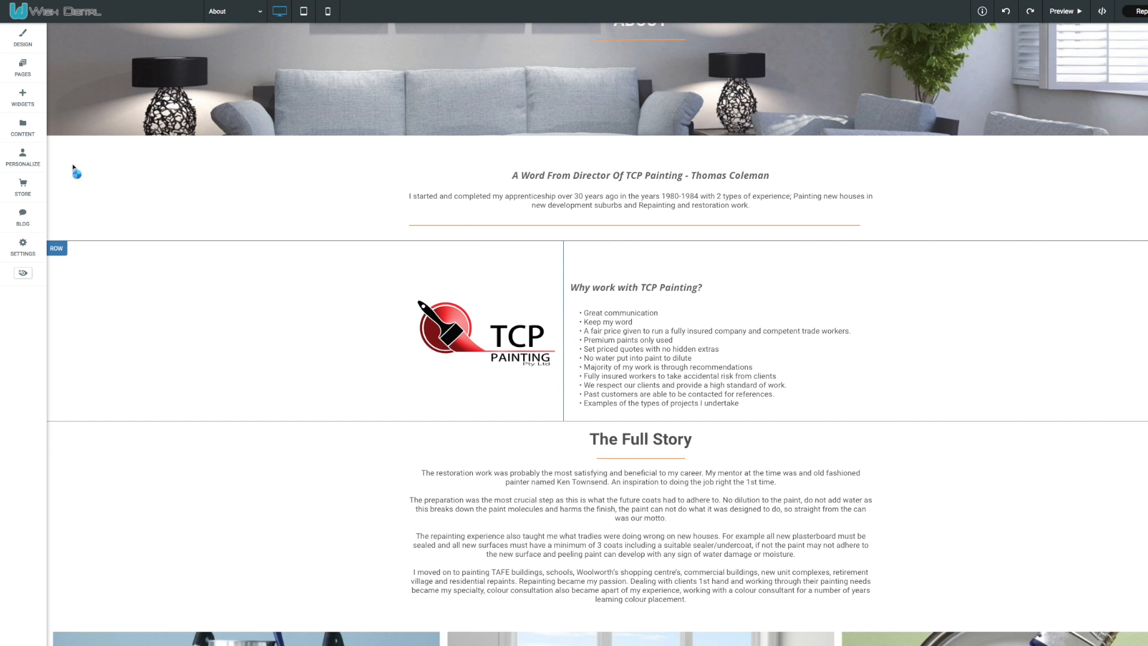
Open the design settings of the About banner row and bring up the picker for its background image.
{"action": "scroll", "coordinate": [295, 248], "scroll_direction": "up", "scroll_amount": 4}
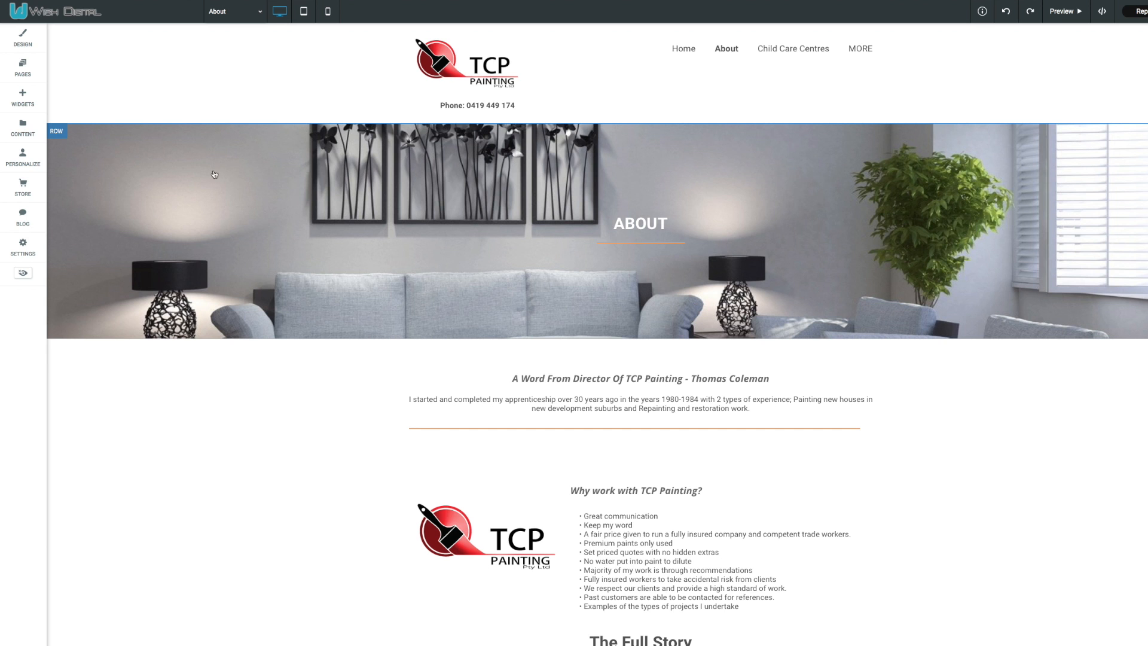
{"action": "left_click", "coordinate": [57, 133]}
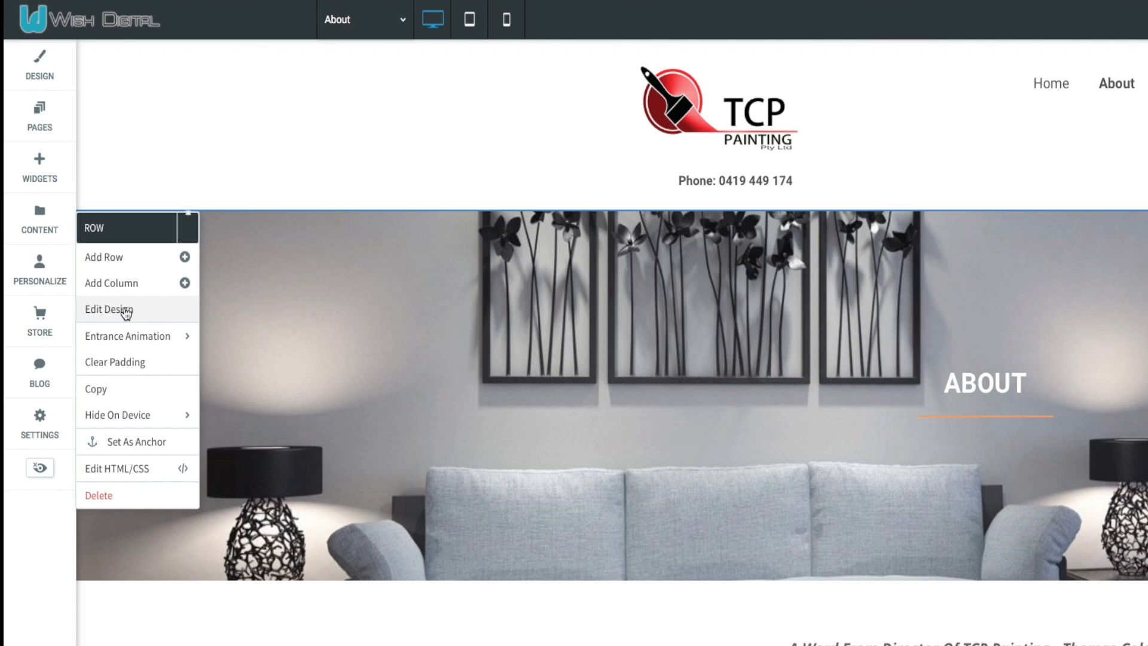
{"action": "left_click", "coordinate": [78, 181]}
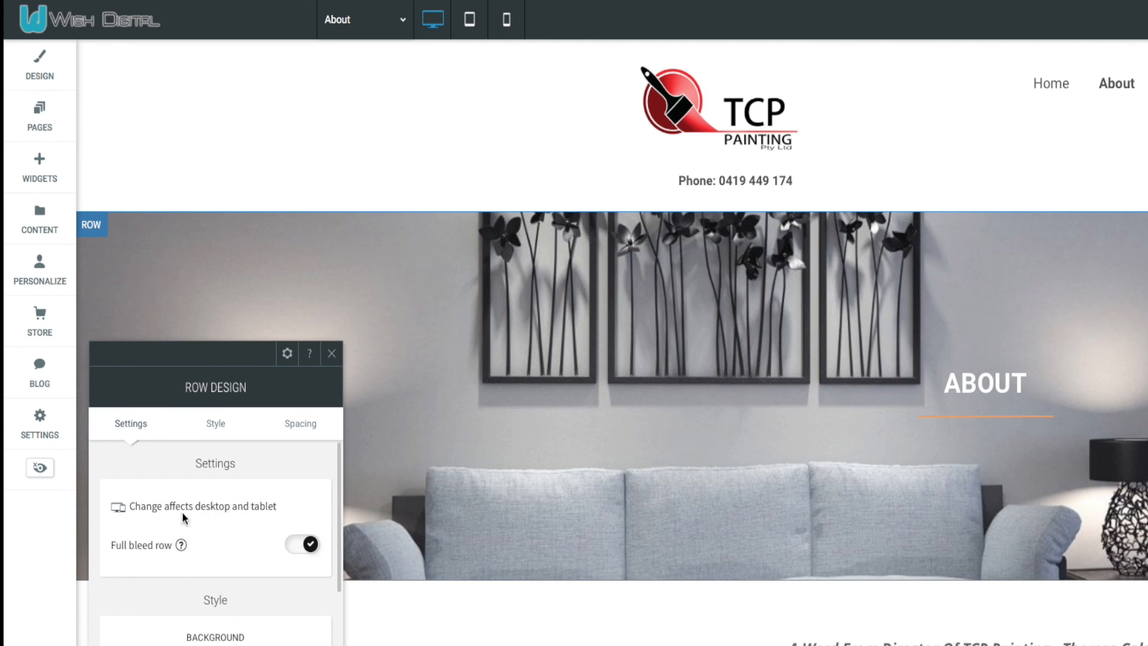
{"action": "scroll", "coordinate": [203, 538], "scroll_direction": "down", "scroll_amount": 3}
{"action": "left_click", "coordinate": [216, 532]}
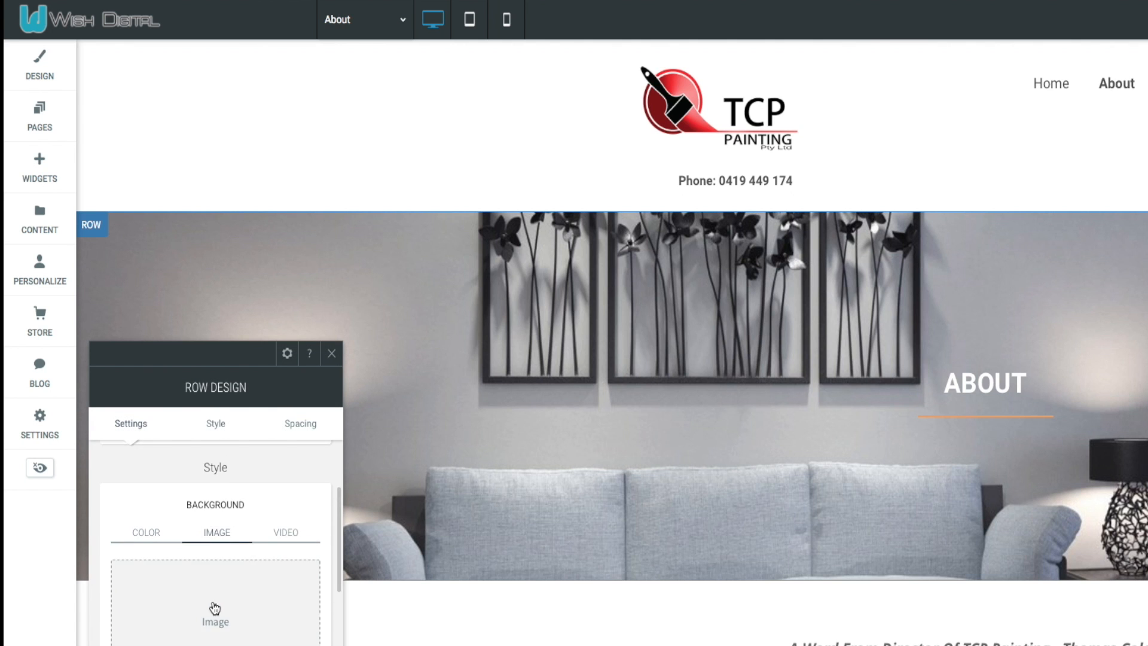
{"action": "scroll", "coordinate": [222, 565], "scroll_direction": "down", "scroll_amount": 1}
{"action": "left_click", "coordinate": [226, 566]}
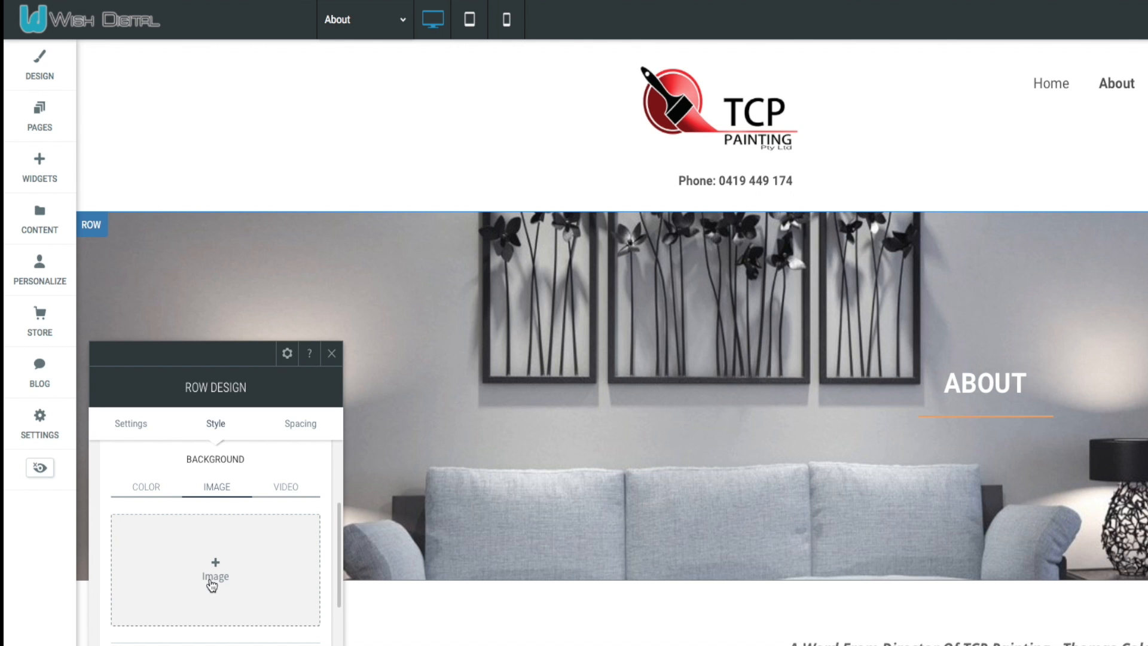
{"action": "left_click", "coordinate": [213, 575]}
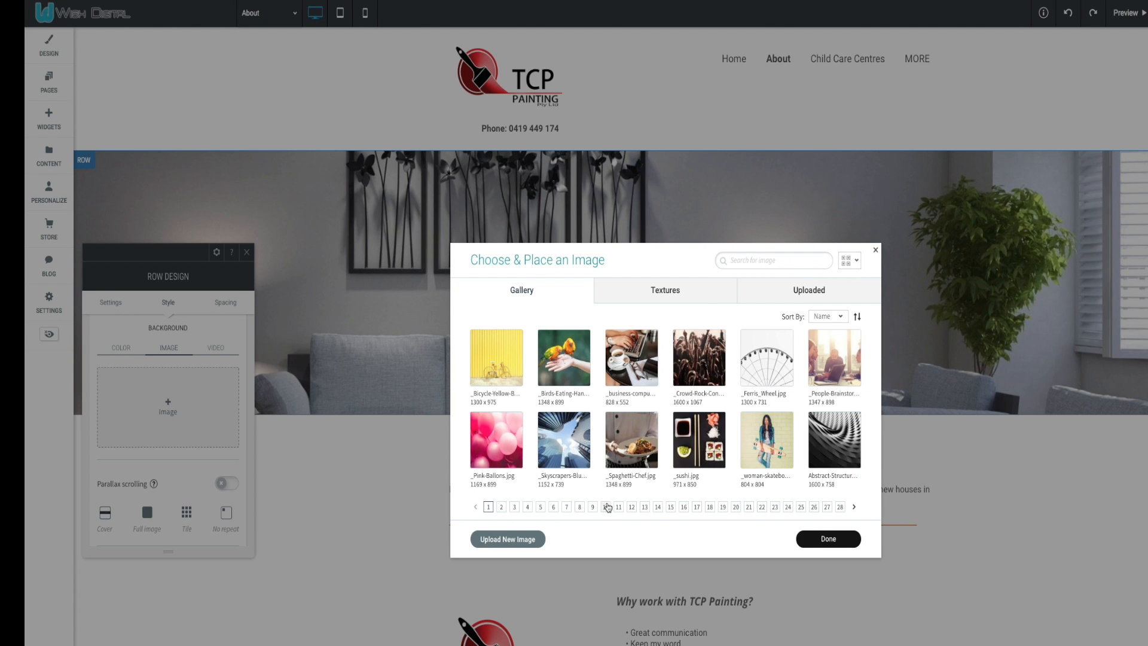
Try to upload SANDRA3.jpg from the Pictures folder as the banner background, cancel the upload, and close the image picker.
{"action": "left_click", "coordinate": [802, 286]}
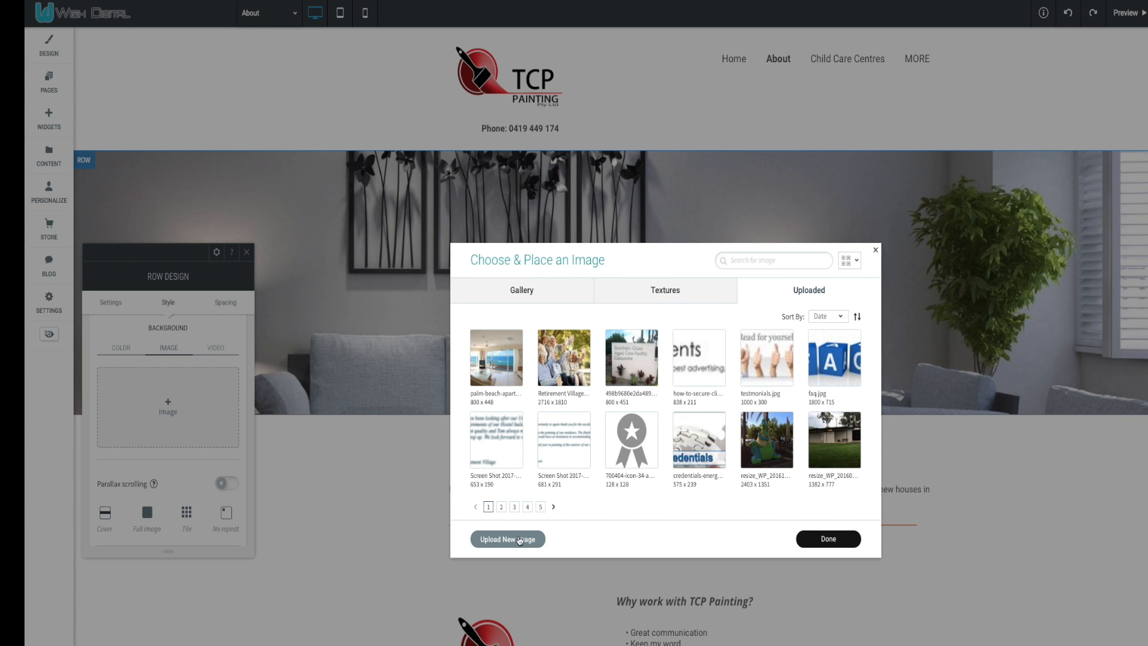
{"action": "left_click", "coordinate": [520, 540]}
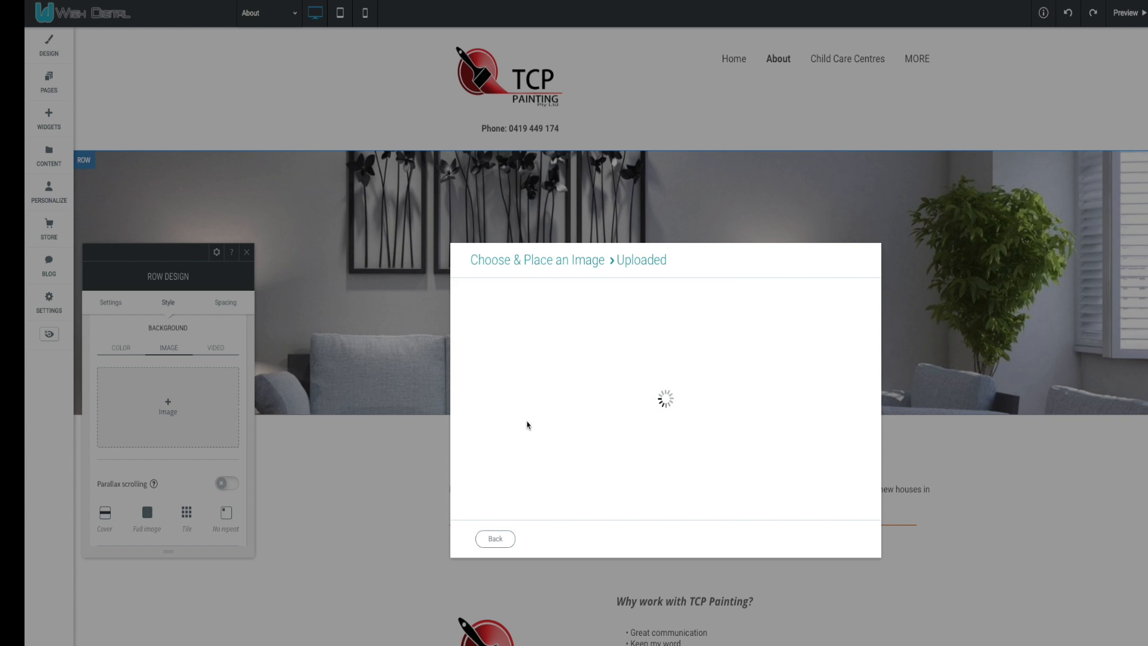
{"action": "left_click", "coordinate": [723, 427]}
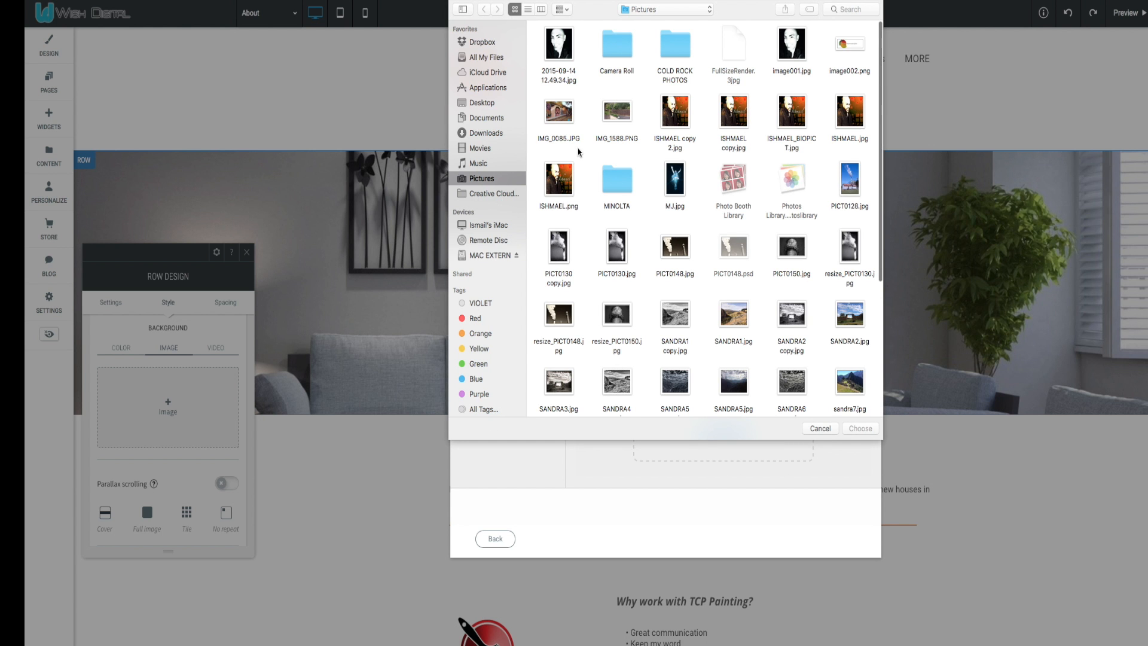
{"action": "scroll", "coordinate": [579, 179], "scroll_direction": "down", "scroll_amount": 5}
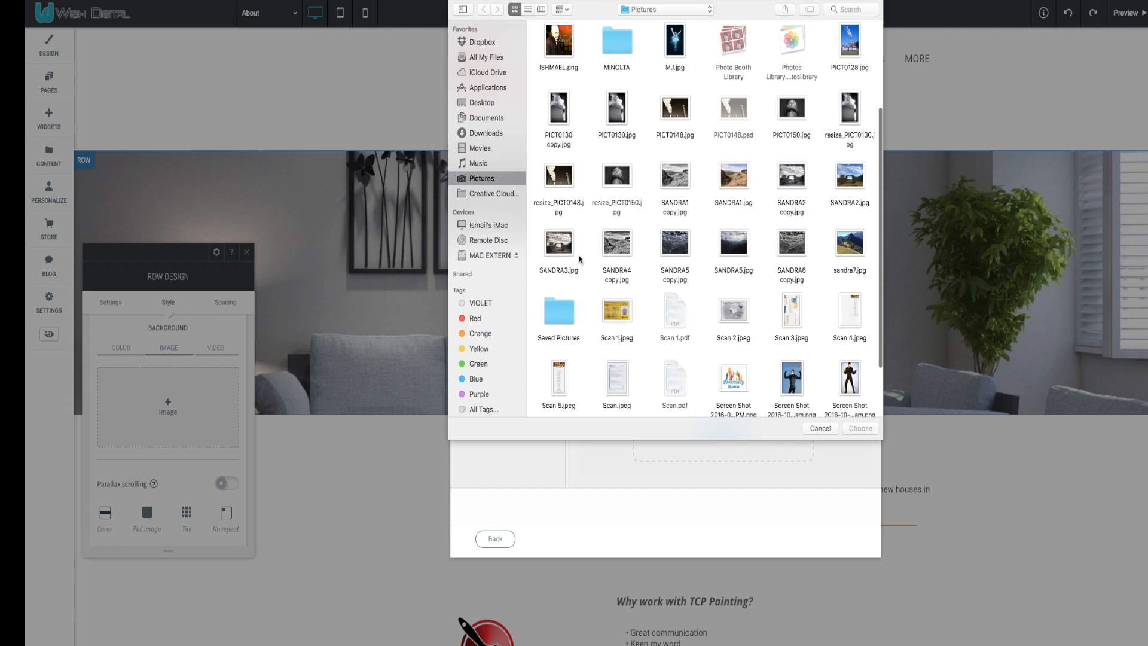
{"action": "double_click", "coordinate": [558, 242]}
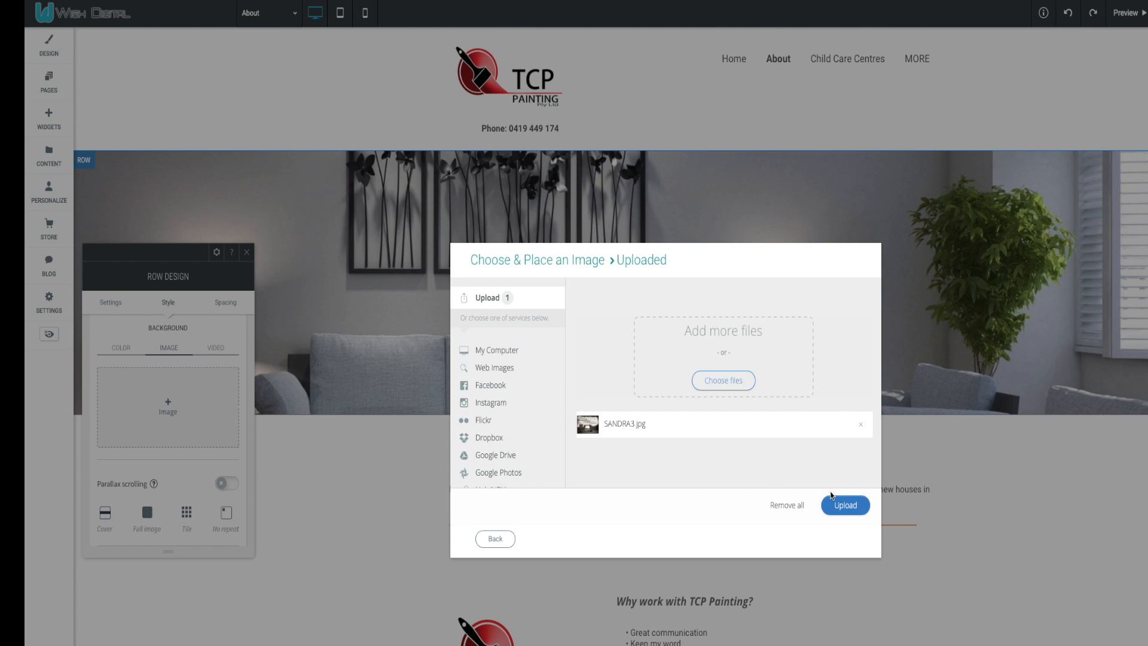
{"action": "left_click", "coordinate": [834, 507]}
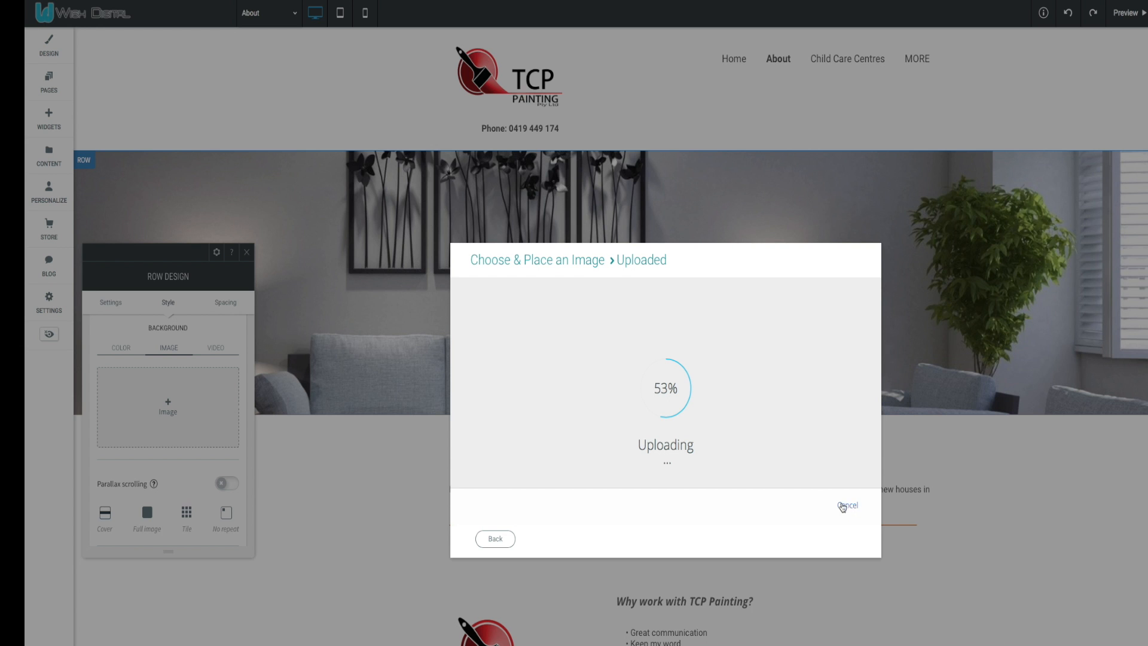
{"action": "left_click", "coordinate": [847, 504]}
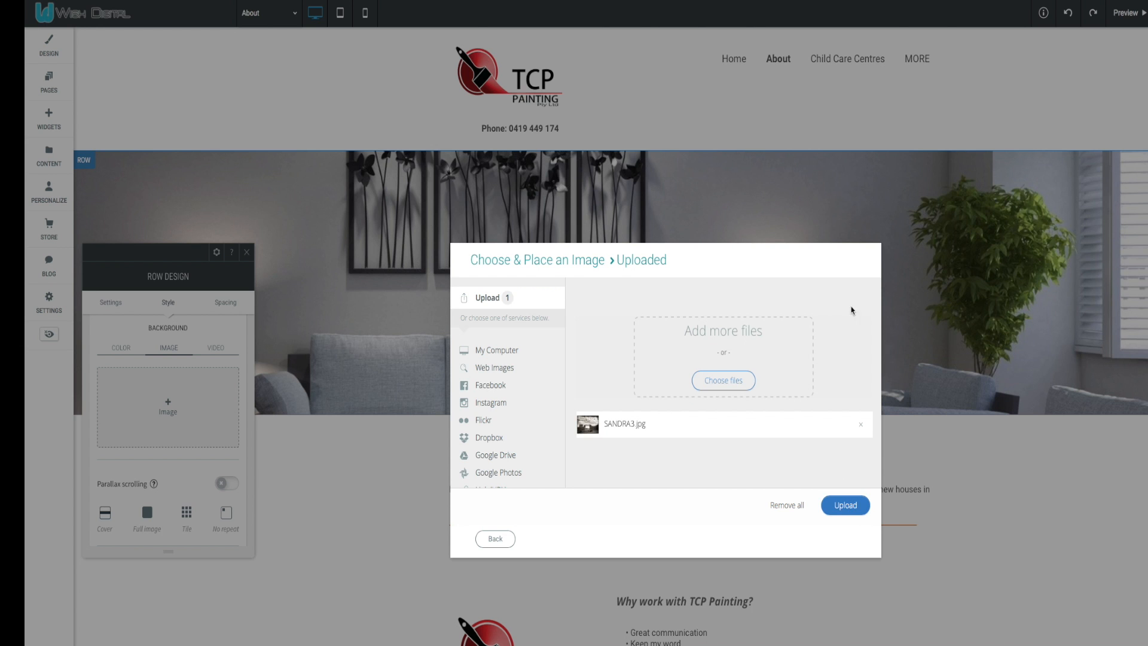
{"action": "left_click", "coordinate": [489, 536]}
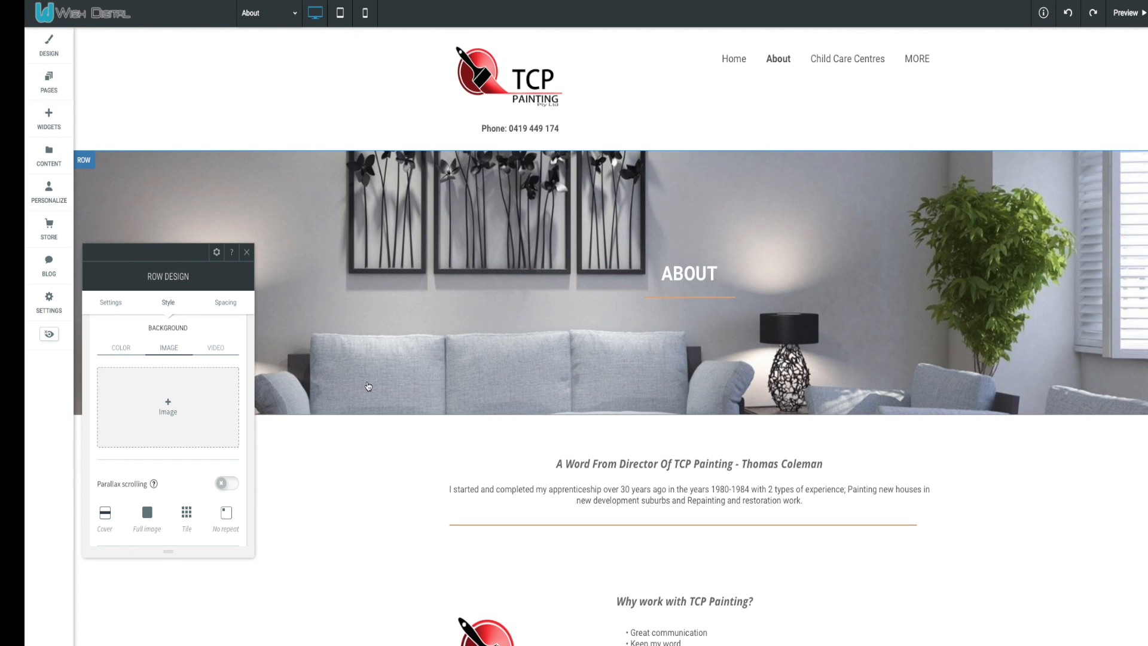
{"action": "left_click", "coordinate": [875, 250]}
Examine the banner row's spacing, background and border settings, and close its design settings.
{"action": "scroll", "coordinate": [198, 428], "scroll_direction": "down", "scroll_amount": 2}
{"action": "scroll", "coordinate": [198, 428], "scroll_direction": "up", "scroll_amount": 2}
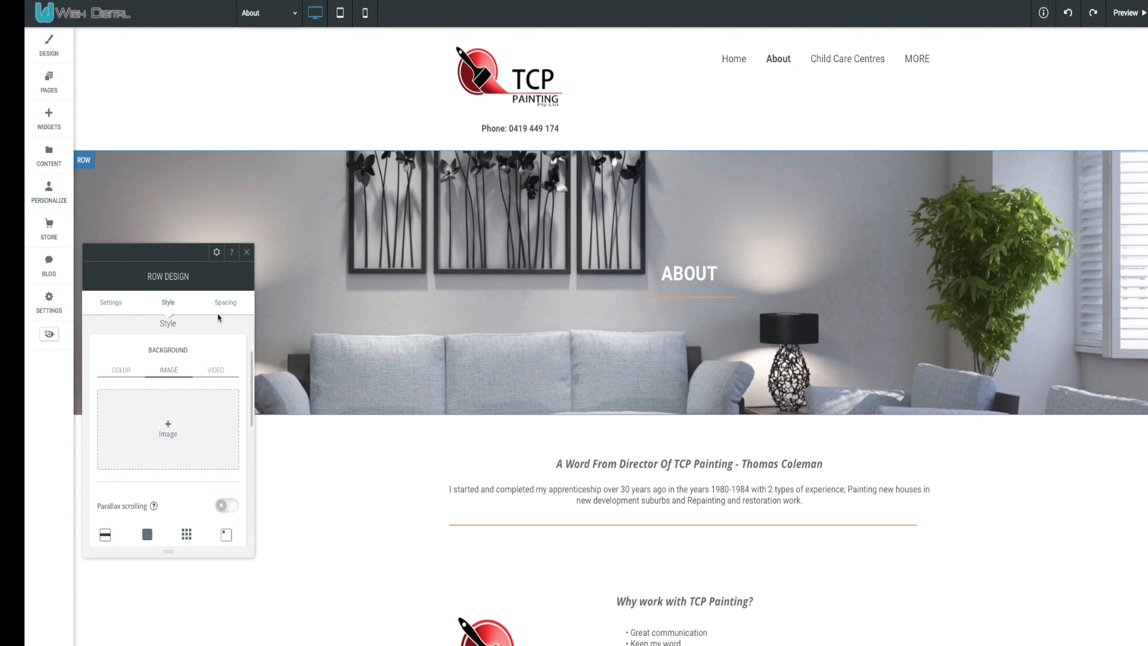
{"action": "left_click", "coordinate": [223, 303]}
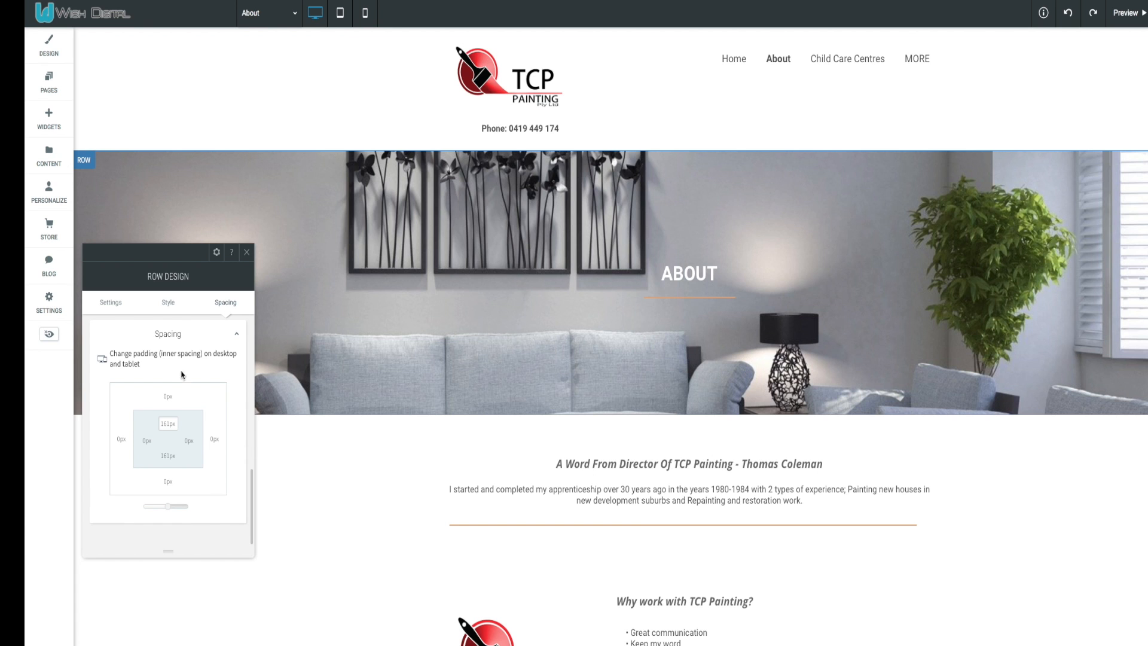
{"action": "left_click", "coordinate": [170, 507]}
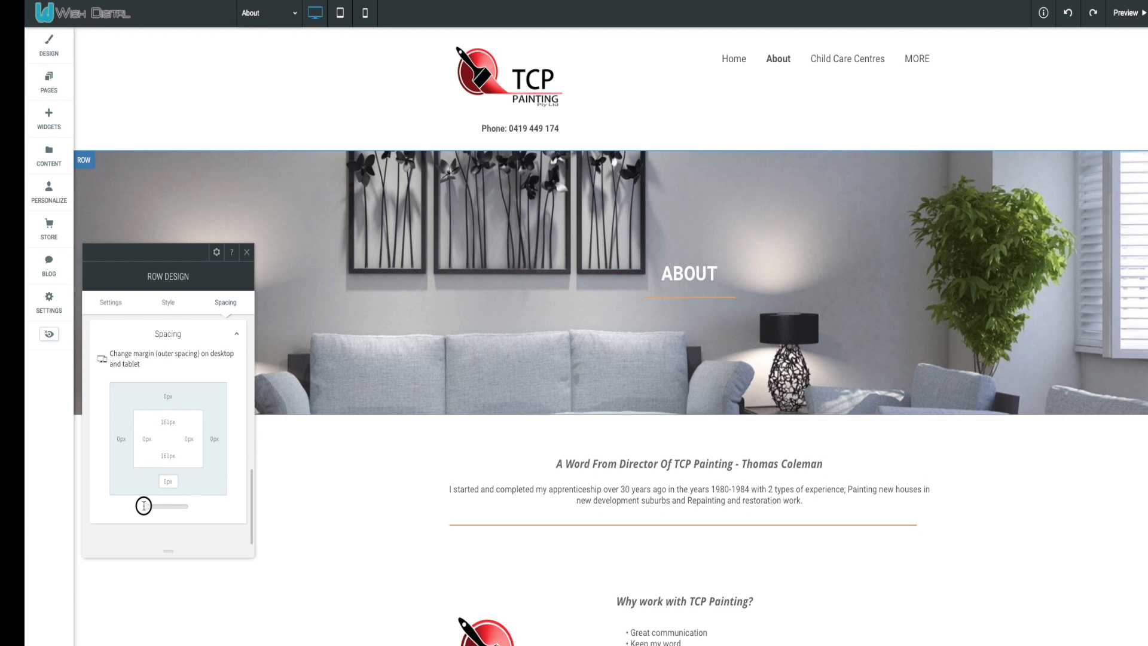
{"action": "left_click_drag", "start_coordinate": [149, 505], "coordinate": [146, 504]}
{"action": "left_click", "coordinate": [164, 306]}
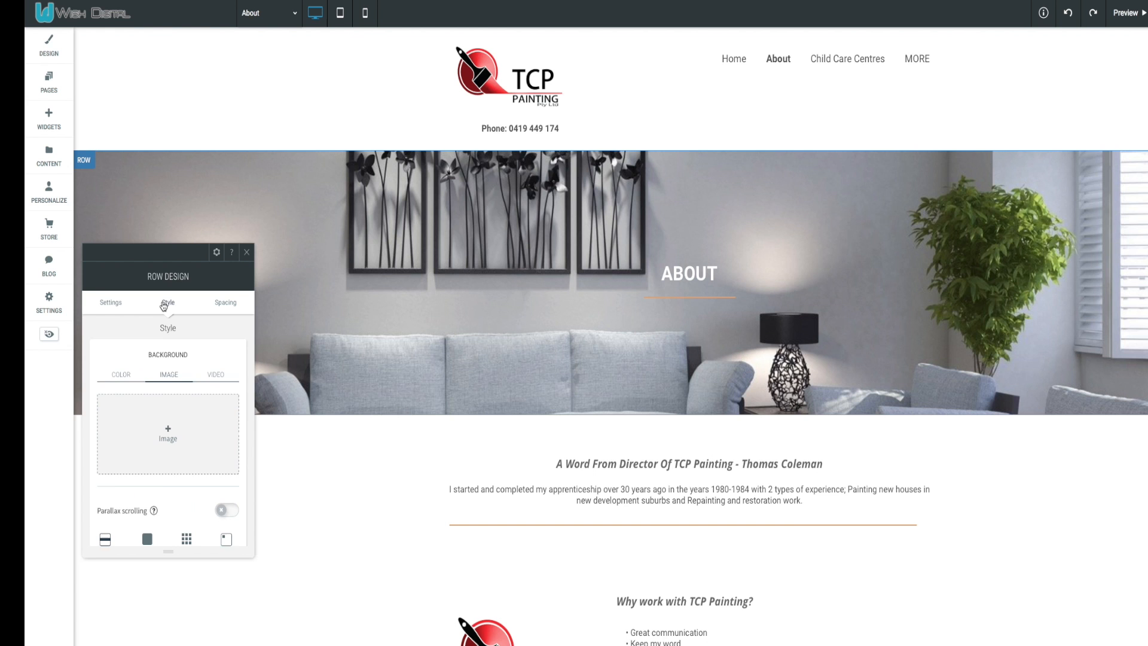
{"action": "scroll", "coordinate": [171, 435], "scroll_direction": "down", "scroll_amount": 1}
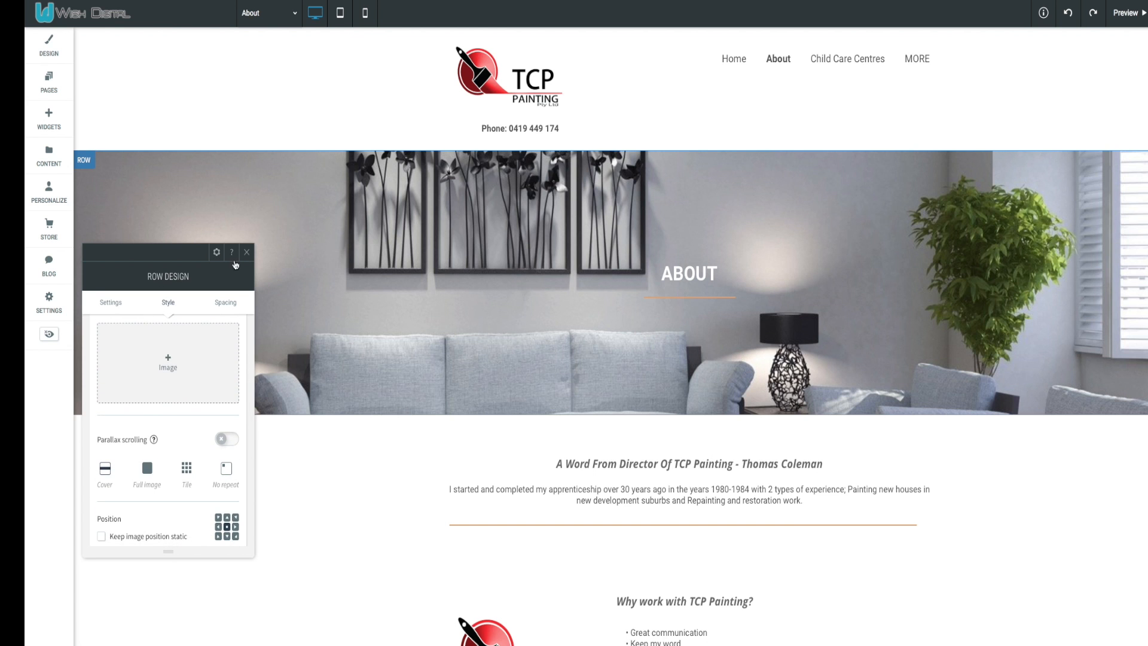
{"action": "left_click", "coordinate": [246, 252]}
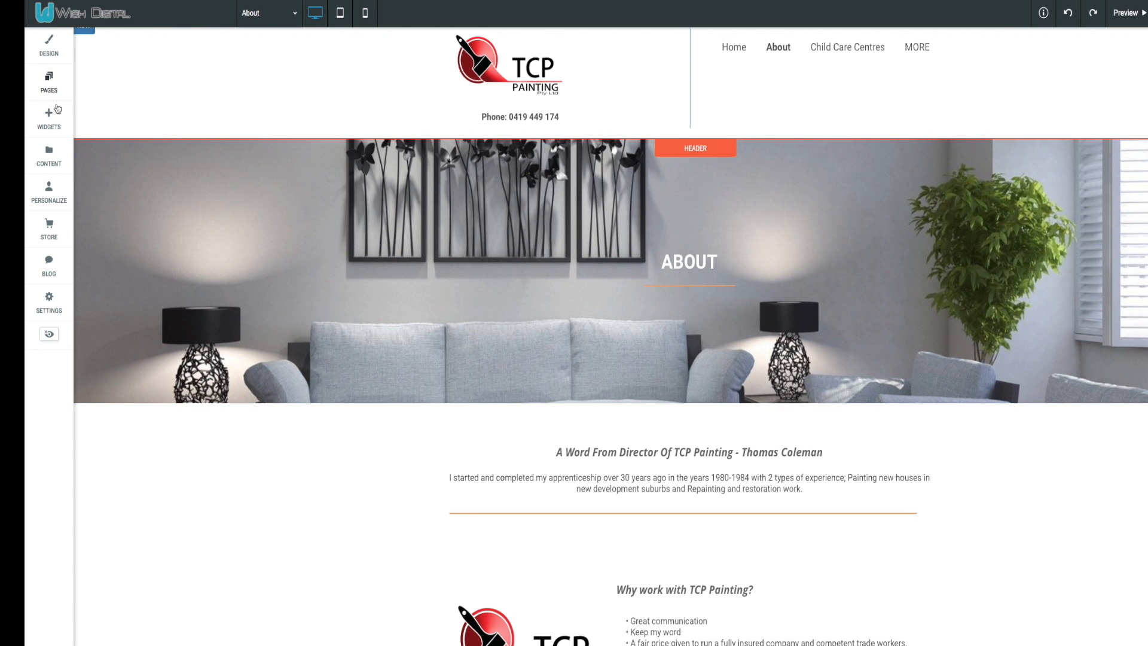
{"action": "scroll", "coordinate": [185, 405], "scroll_direction": "down", "scroll_amount": 1}
{"action": "left_click", "coordinate": [186, 407]}
{"action": "scroll", "coordinate": [195, 420], "scroll_direction": "down", "scroll_amount": 3}
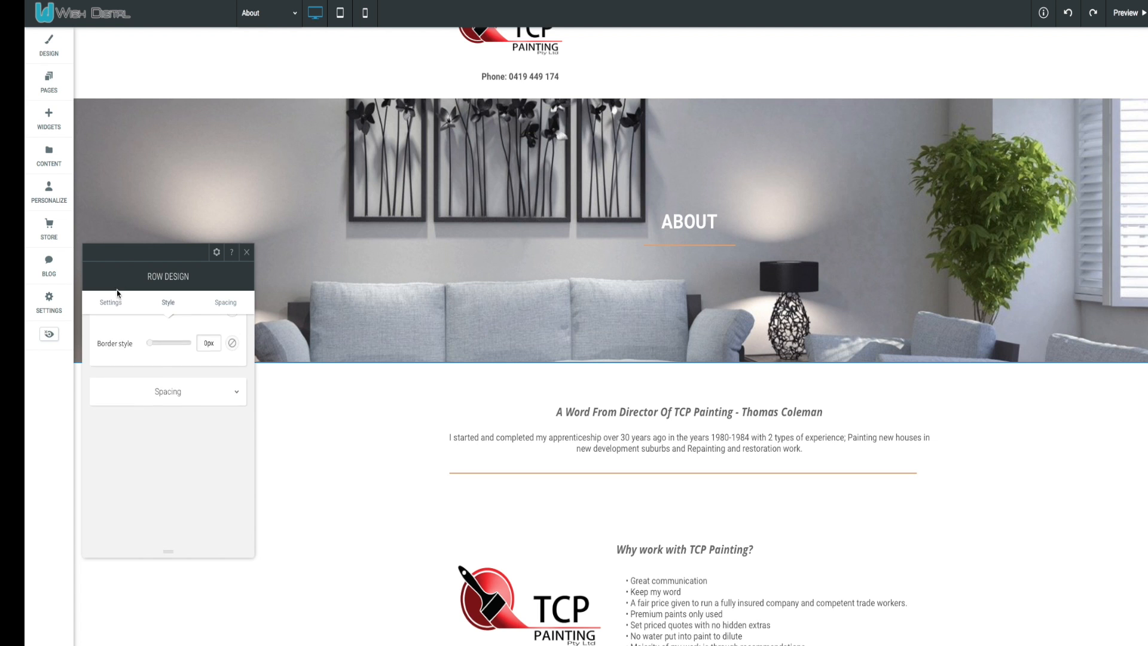
{"action": "left_click", "coordinate": [247, 252]}
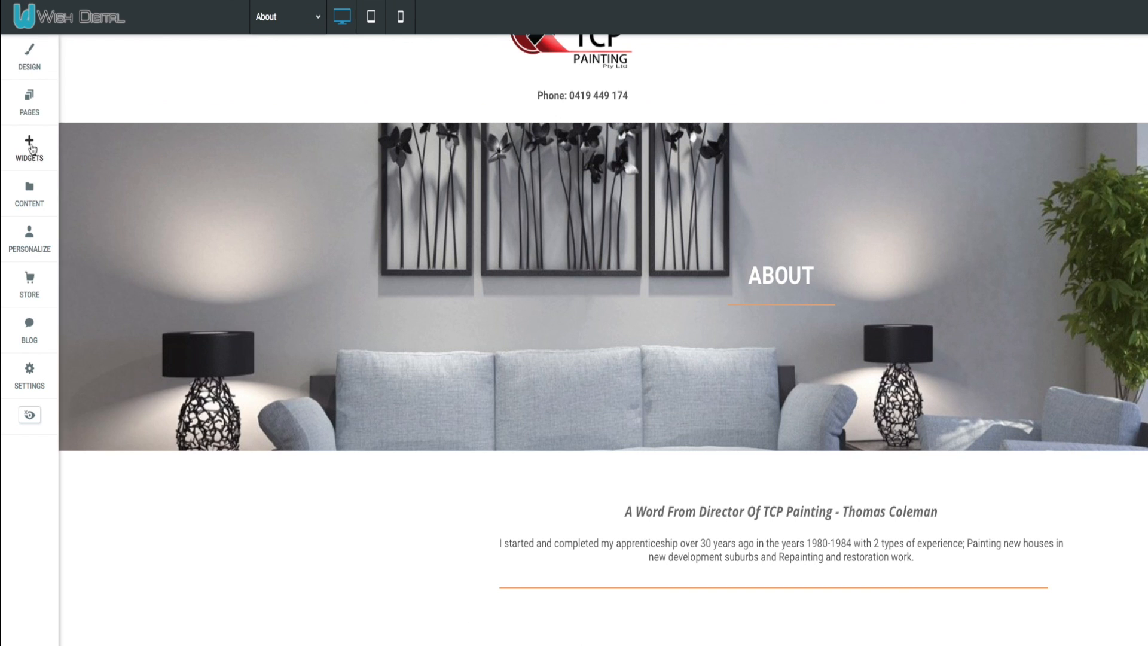
Add an Image Slider widget between the header and the About banner, and open the slider's design settings.
{"action": "left_click", "coordinate": [49, 117]}
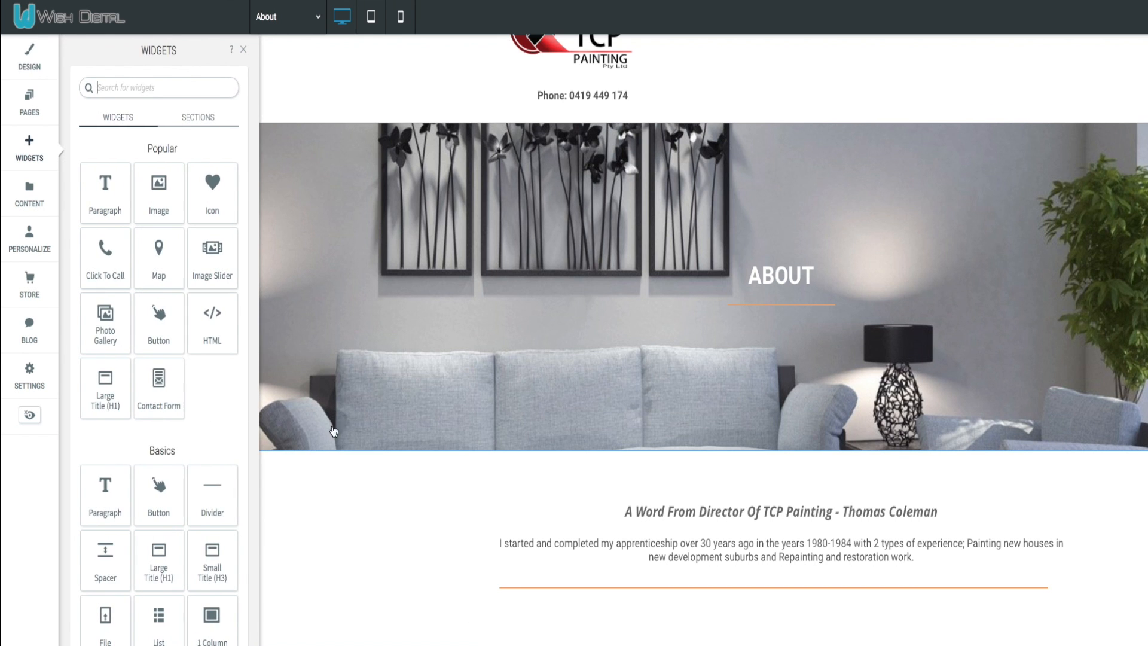
{"action": "scroll", "coordinate": [326, 466], "scroll_direction": "up", "scroll_amount": 1}
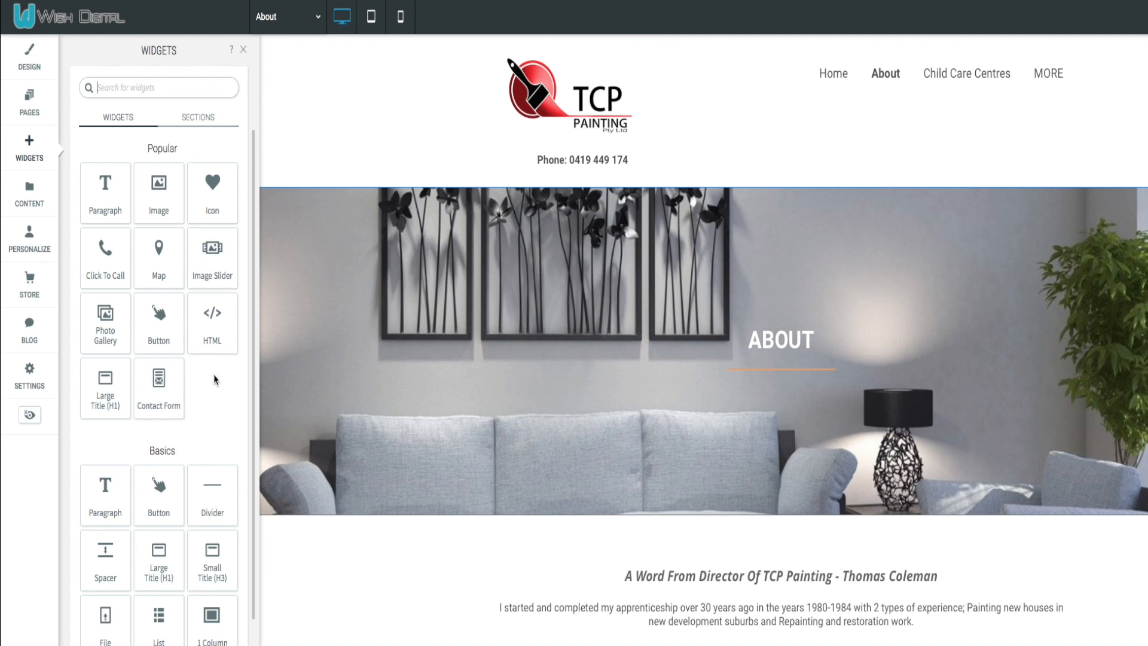
{"action": "left_click_drag", "start_coordinate": [211, 263], "coordinate": [761, 218]}
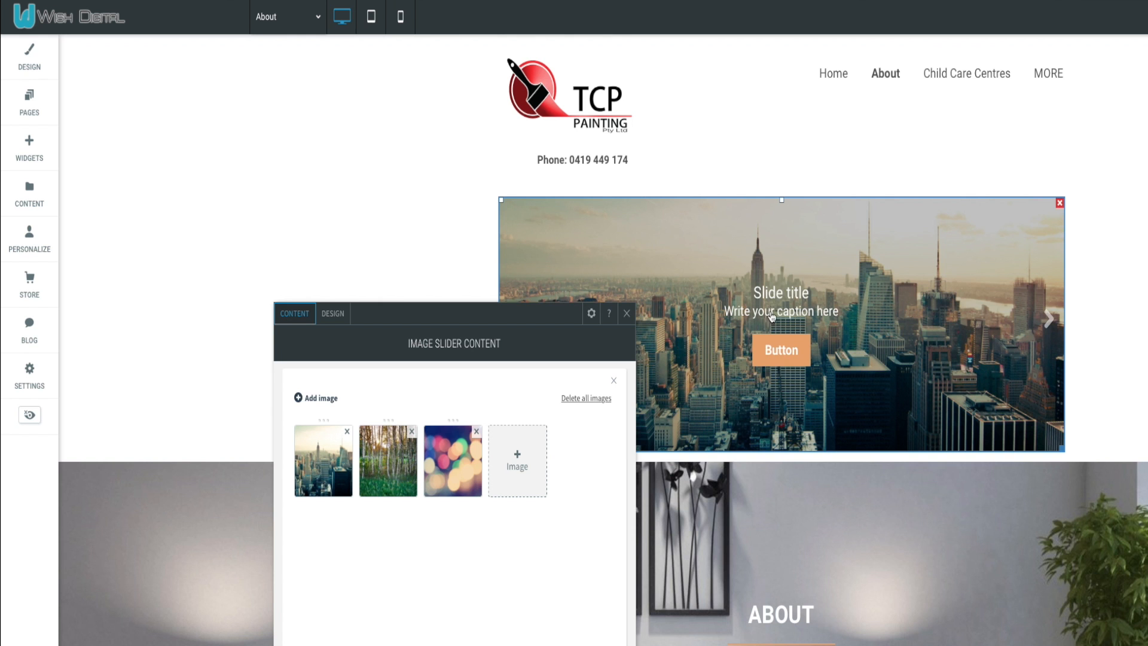
{"action": "left_click", "coordinate": [333, 313]}
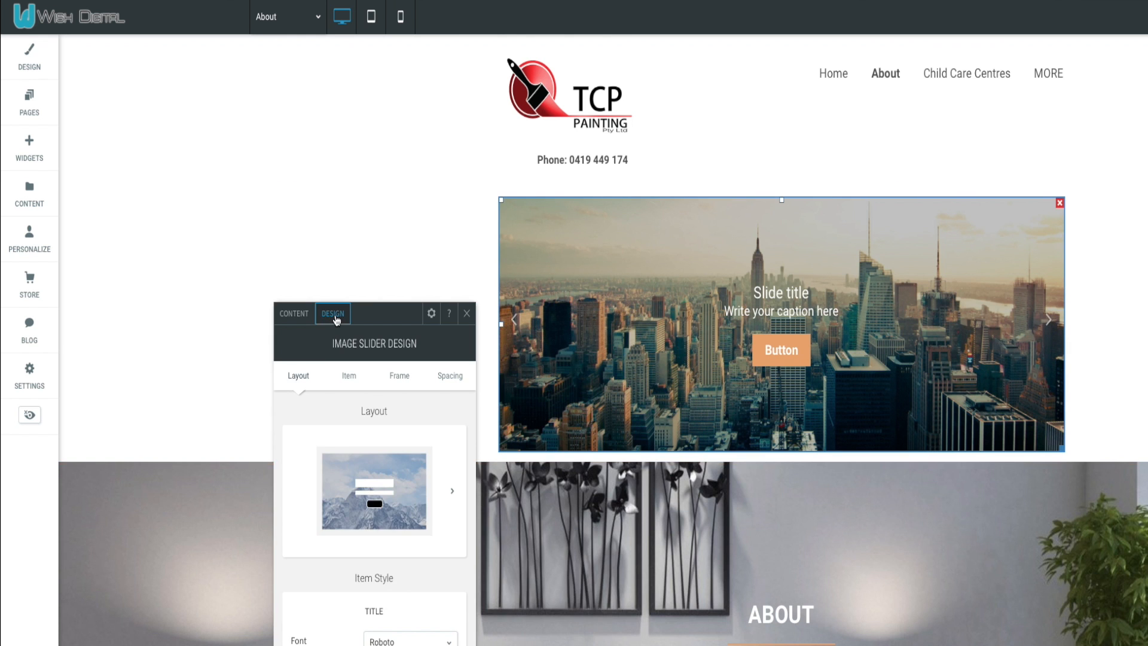
Set the image slider's layout to the image-only option without title, caption or button.
{"action": "scroll", "coordinate": [231, 454], "scroll_direction": "down", "scroll_amount": 5}
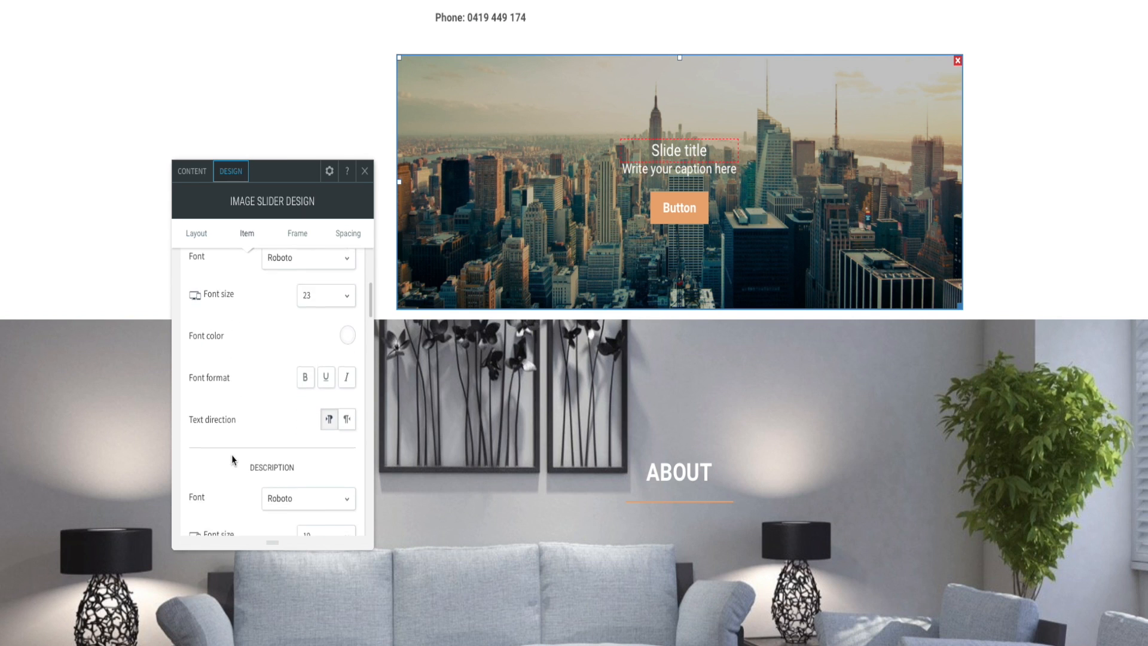
{"action": "scroll", "coordinate": [231, 455], "scroll_direction": "up", "scroll_amount": 5}
{"action": "left_click", "coordinate": [350, 349]}
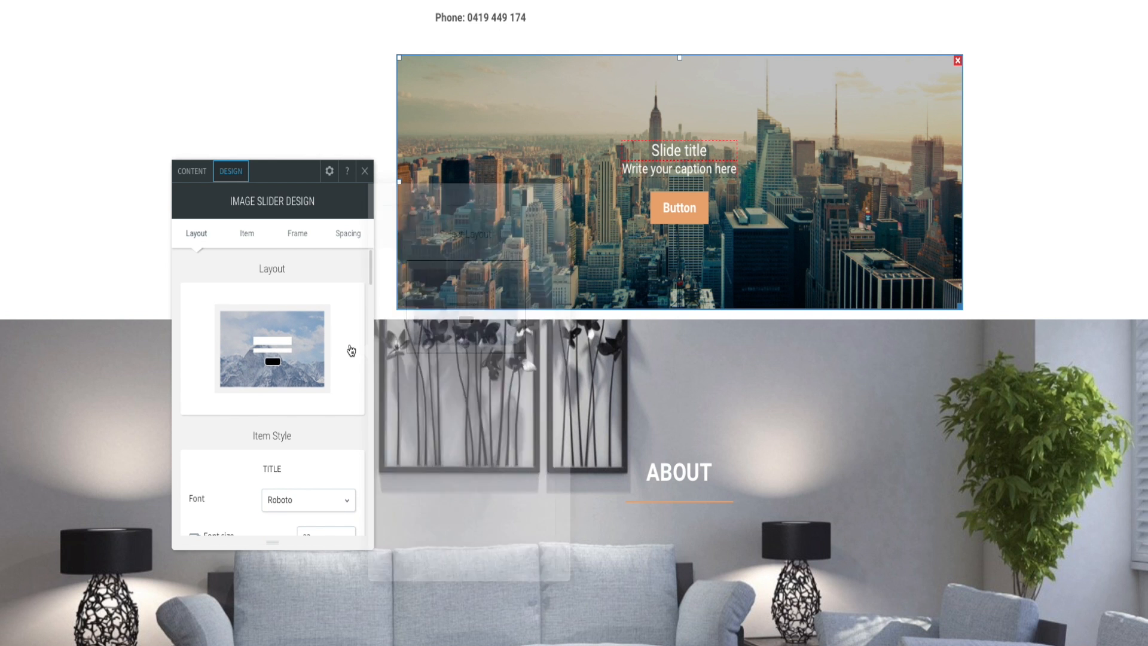
{"action": "left_click", "coordinate": [459, 513]}
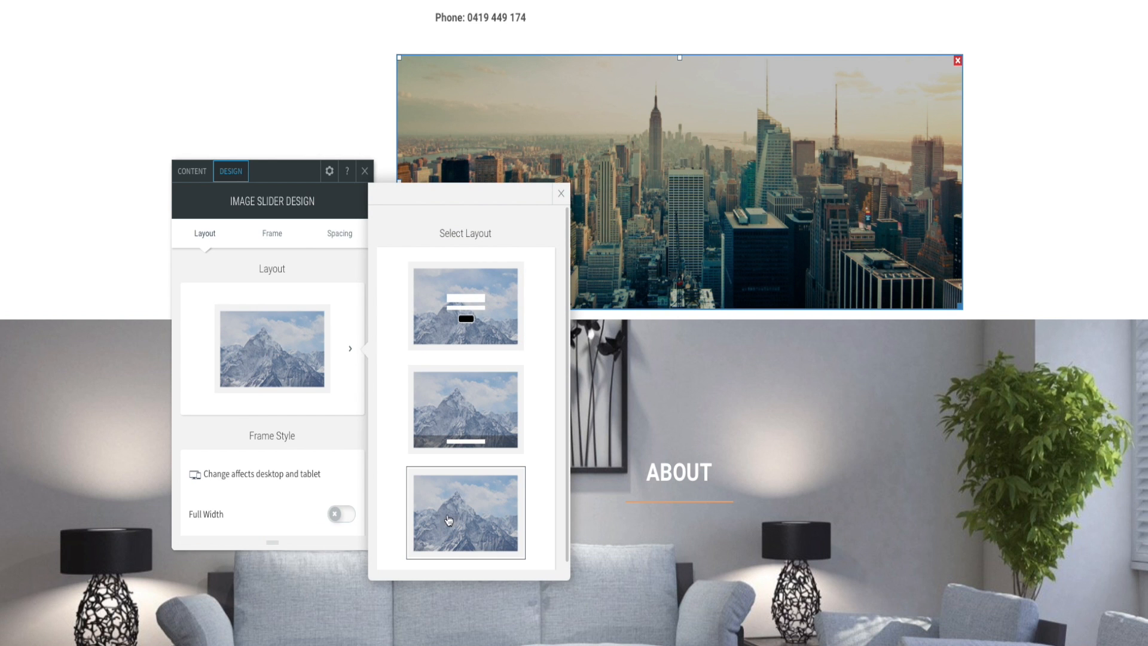
{"action": "left_click", "coordinate": [560, 193]}
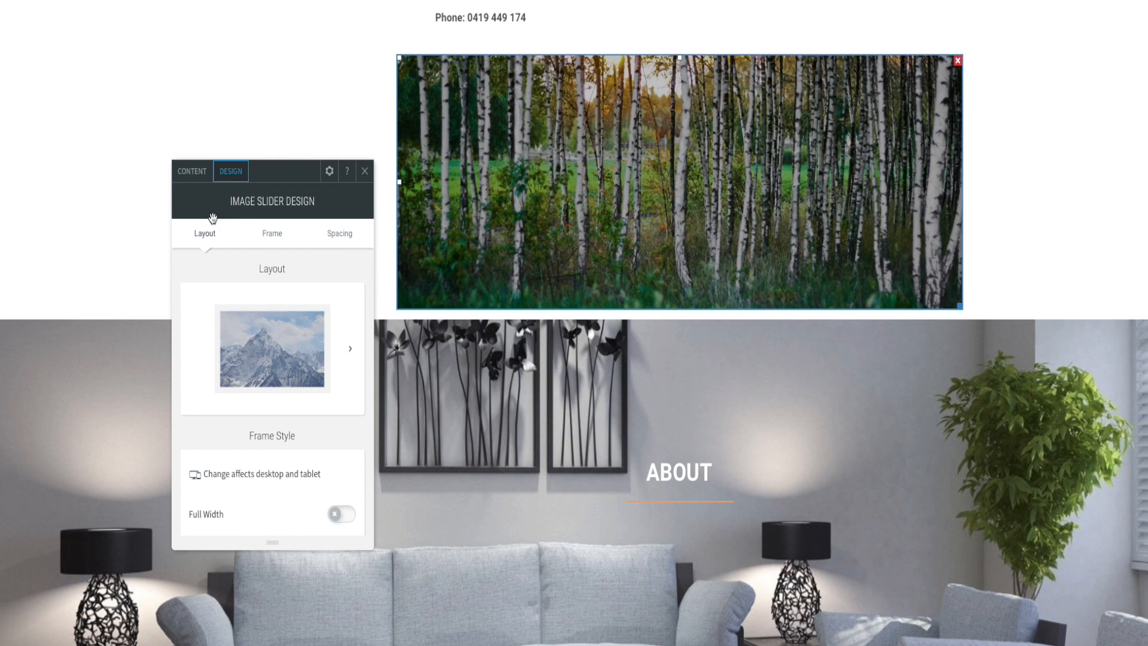
Add three images to the slider: the ocean-view apartment, the cheering seniors and the aged care facility sign.
{"action": "left_click", "coordinate": [192, 173]}
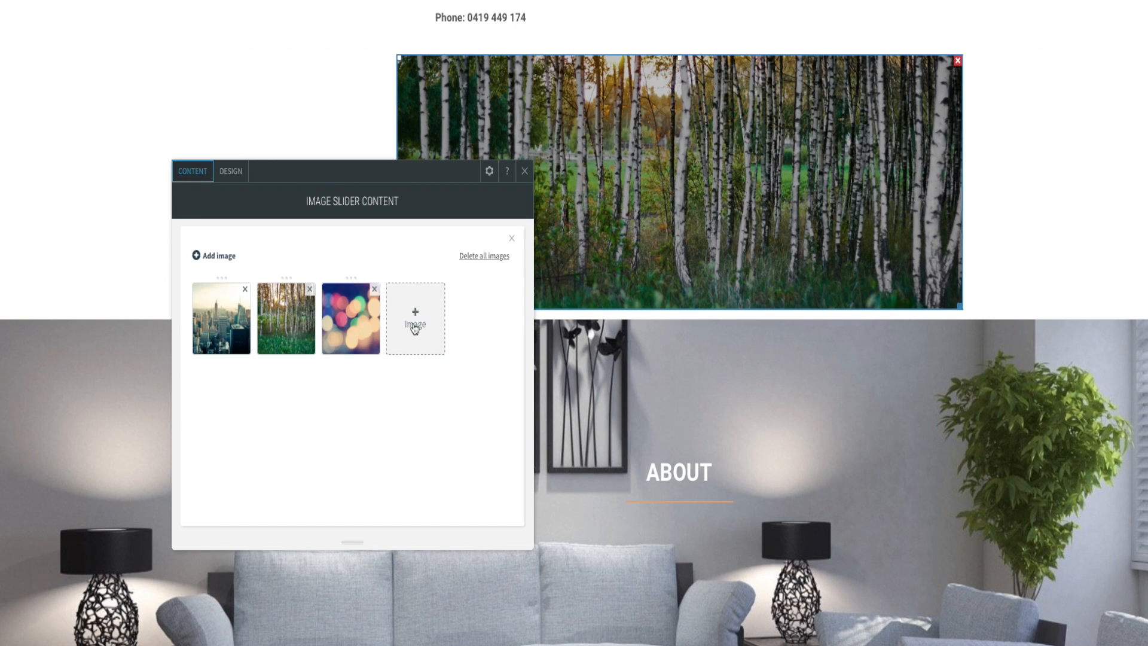
{"action": "left_click", "coordinate": [414, 328]}
{"action": "left_click", "coordinate": [457, 302]}
{"action": "left_click", "coordinate": [557, 310]}
{"action": "left_click", "coordinate": [611, 302]}
{"action": "left_click", "coordinate": [842, 526]}
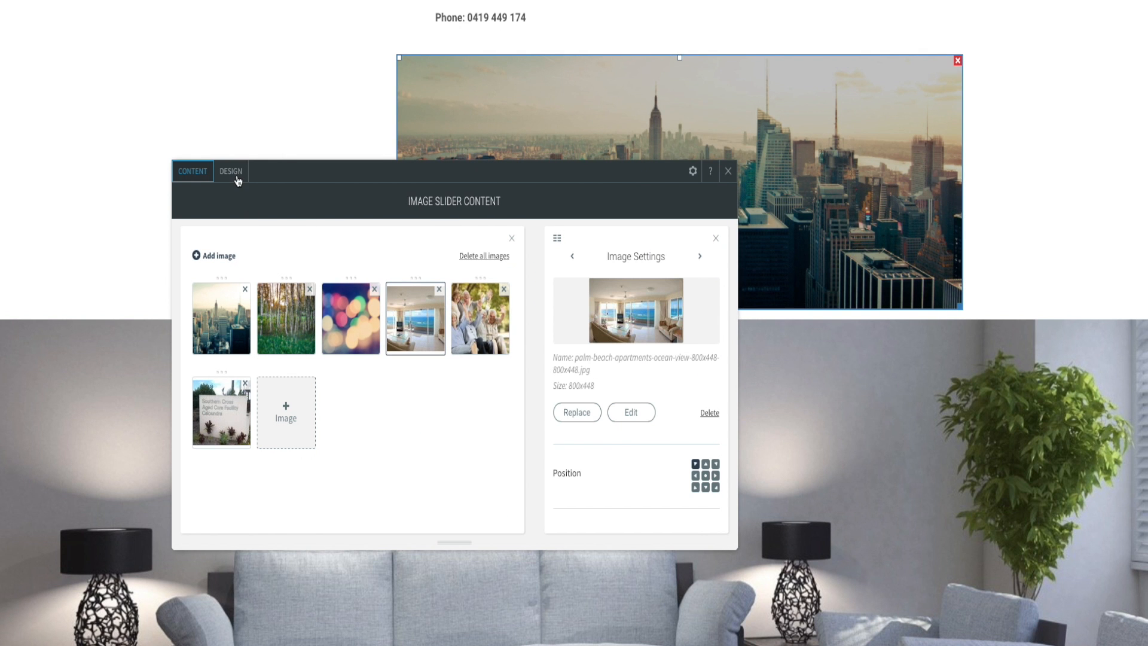
Set the image slider's frame border to 1px in its design settings.
{"action": "left_click", "coordinate": [229, 174]}
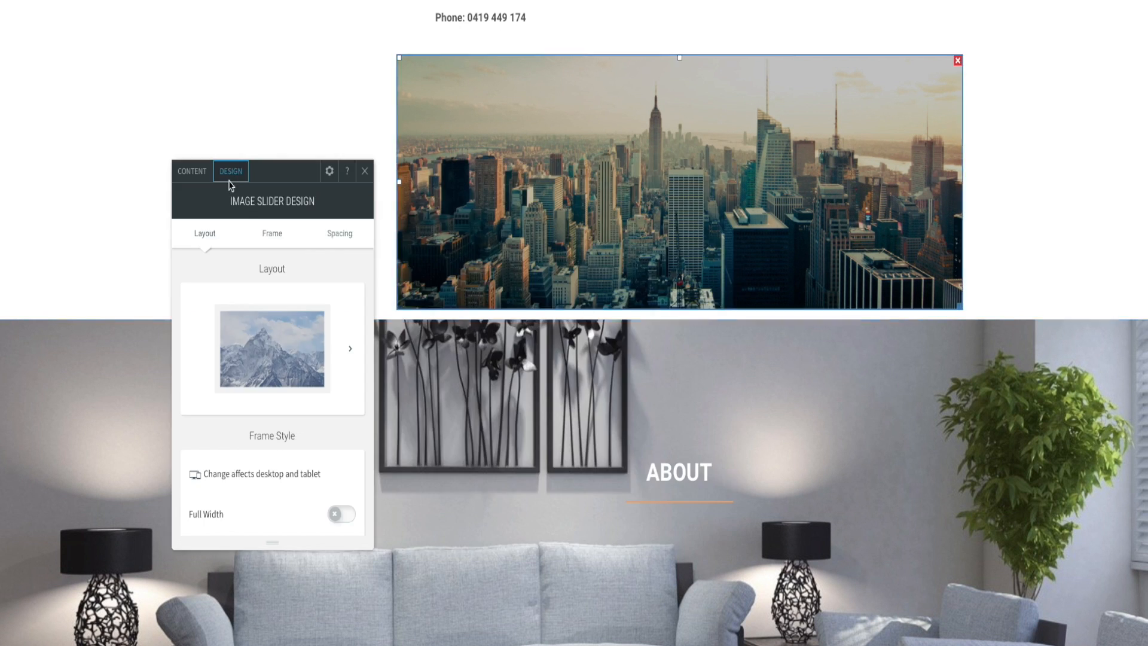
{"action": "scroll", "coordinate": [317, 449], "scroll_direction": "down", "scroll_amount": 1}
{"action": "scroll", "coordinate": [300, 447], "scroll_direction": "down", "scroll_amount": 4}
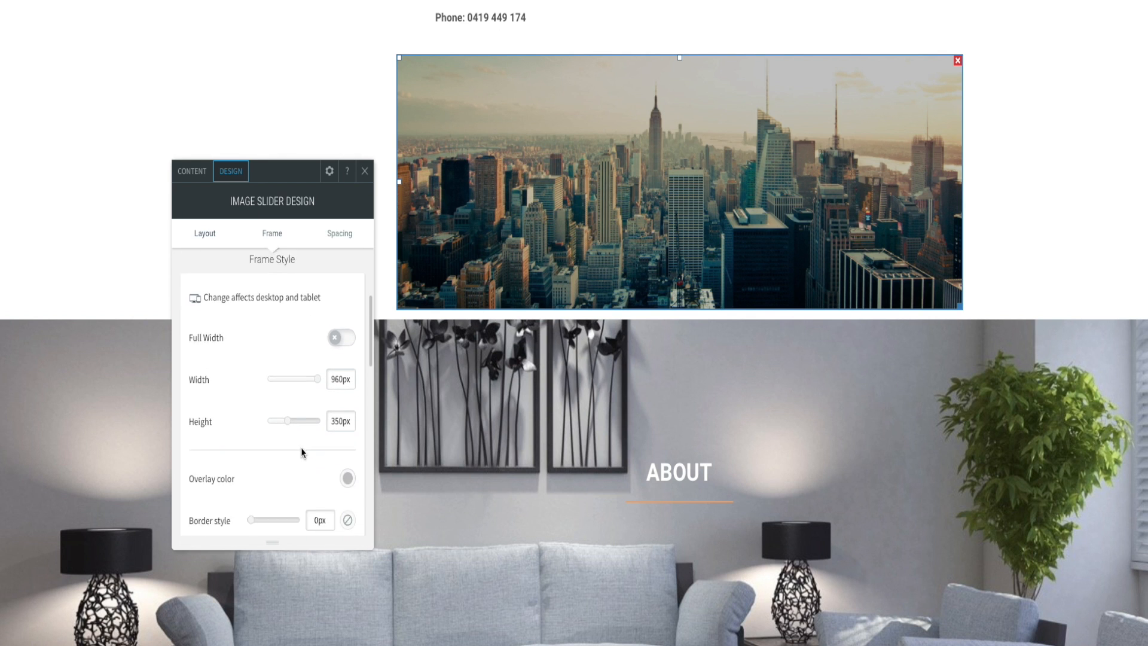
{"action": "left_click_drag", "start_coordinate": [251, 368], "coordinate": [255, 368]}
{"action": "left_click_drag", "start_coordinate": [254, 368], "coordinate": [251, 368]}
{"action": "scroll", "coordinate": [248, 325], "scroll_direction": "up", "scroll_amount": 1}
{"action": "scroll", "coordinate": [246, 325], "scroll_direction": "up", "scroll_amount": 3}
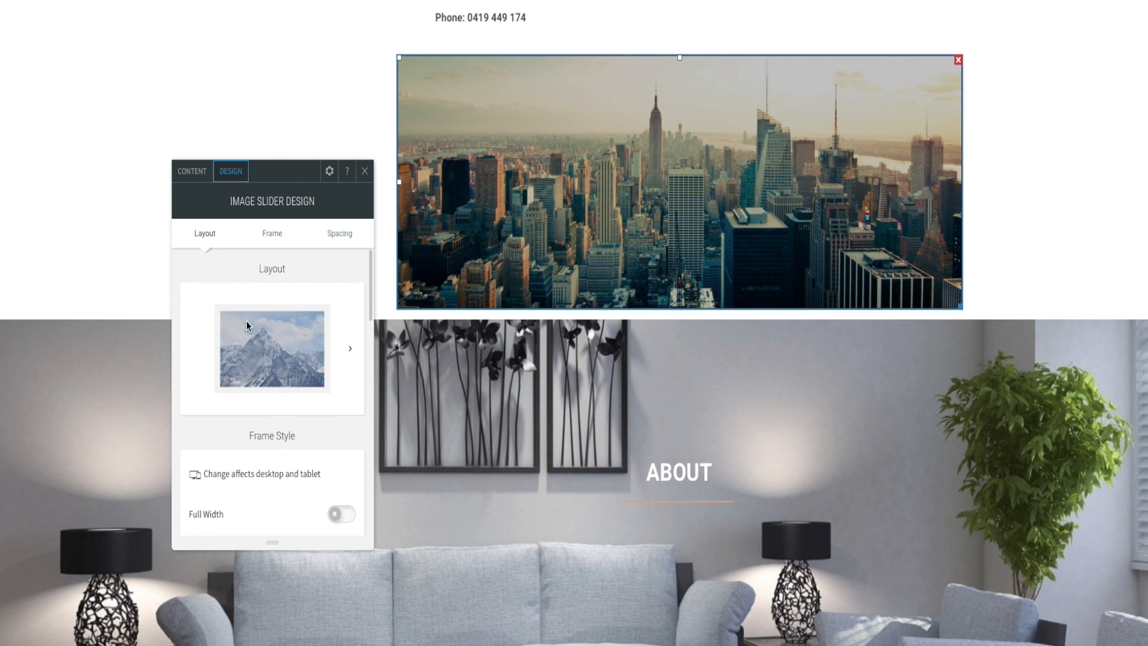
Preview another slide, and examine the slider's frame size, border and arrow display options.
{"action": "left_click", "coordinate": [947, 176]}
{"action": "left_click", "coordinate": [638, 216]}
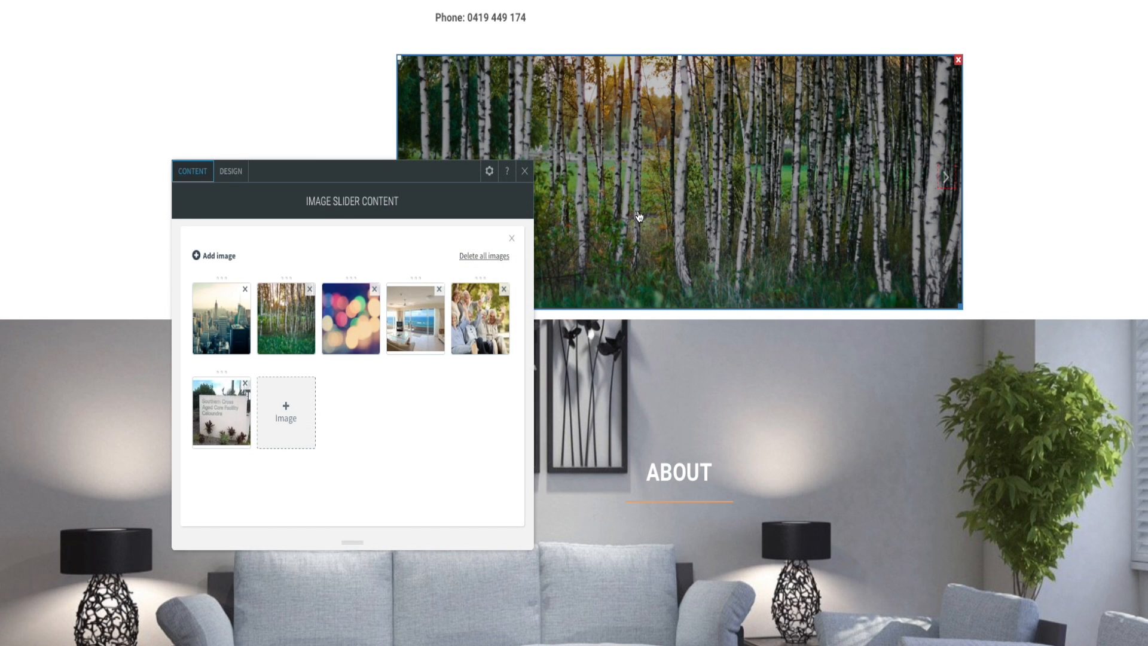
{"action": "left_click", "coordinate": [227, 180]}
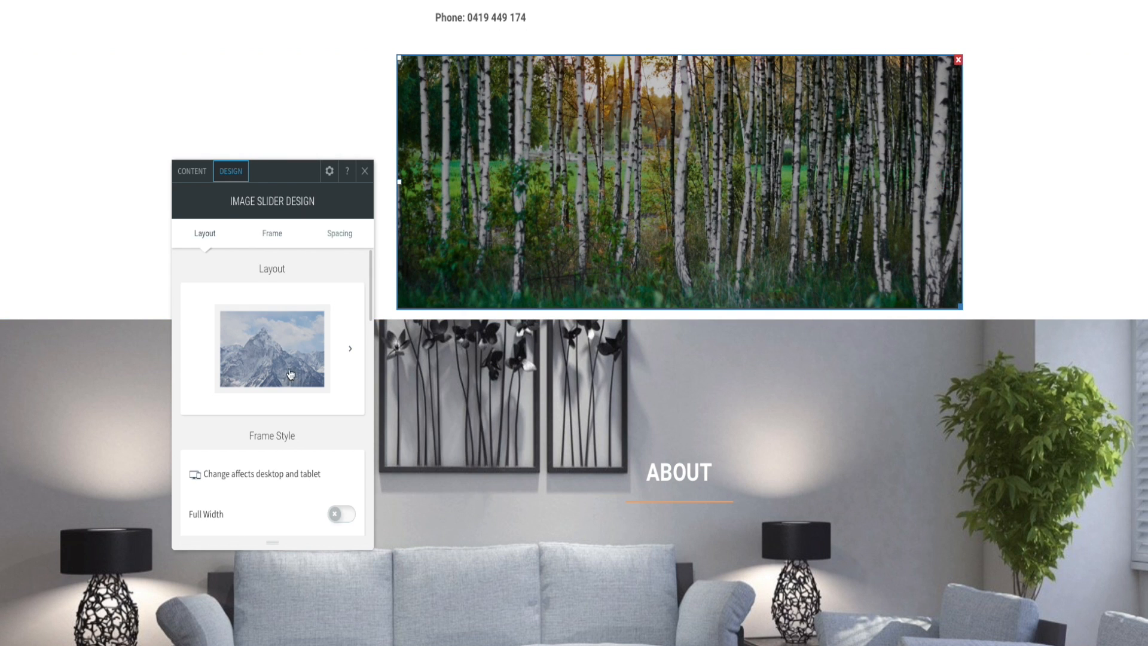
{"action": "scroll", "coordinate": [293, 375], "scroll_direction": "down", "scroll_amount": 3}
{"action": "scroll", "coordinate": [293, 374], "scroll_direction": "down", "scroll_amount": 5}
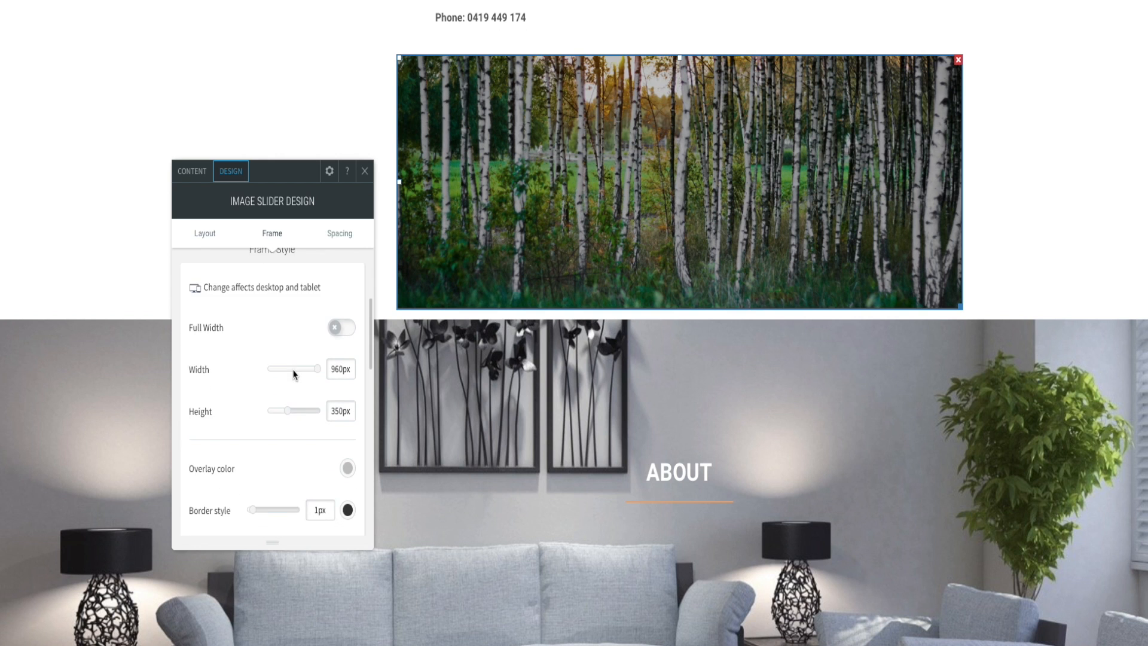
{"action": "scroll", "coordinate": [293, 374], "scroll_direction": "down", "scroll_amount": 1}
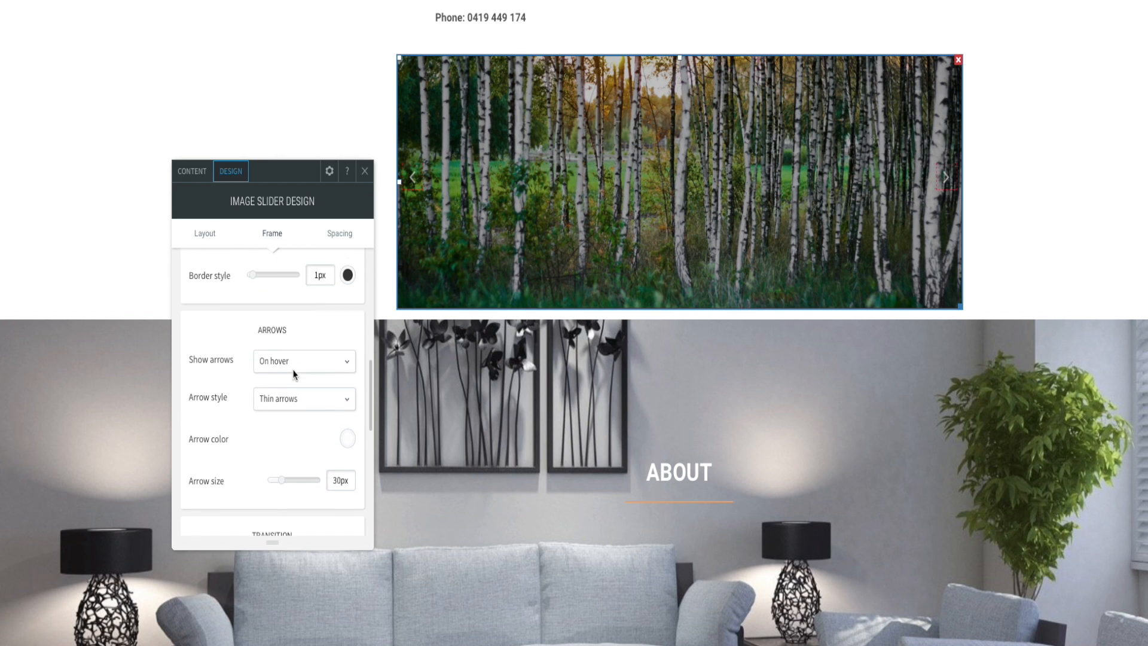
{"action": "left_click", "coordinate": [288, 353]}
{"action": "left_click", "coordinate": [293, 331]}
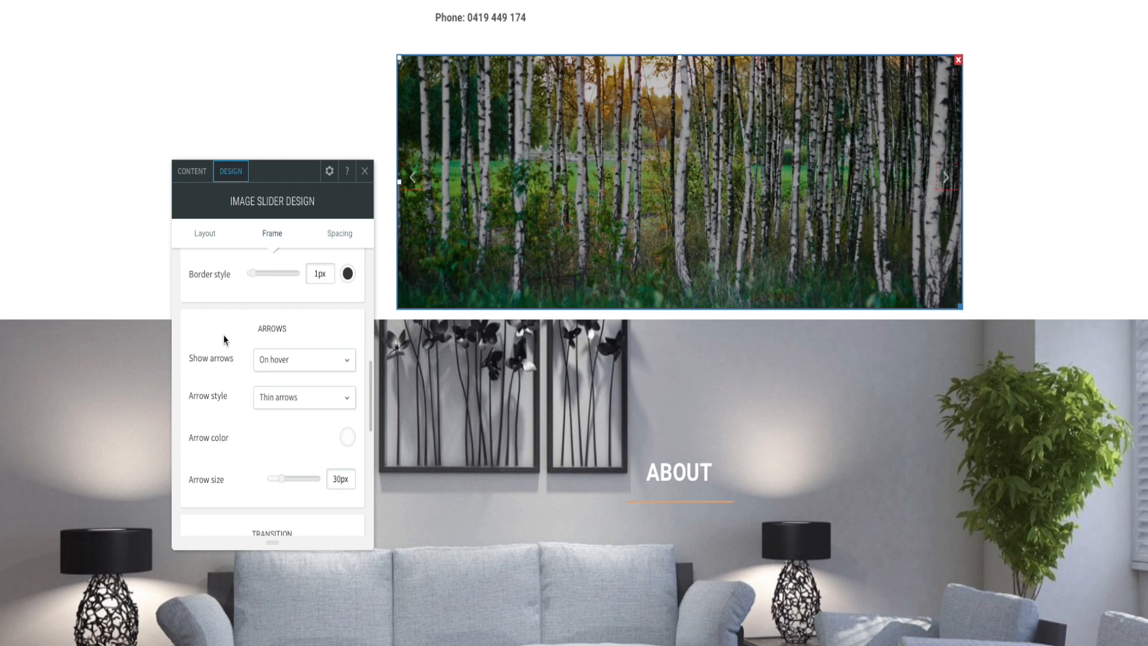
Set the slider transition to Slide and advance through several slides to preview the effect.
{"action": "scroll", "coordinate": [228, 378], "scroll_direction": "down", "scroll_amount": 3}
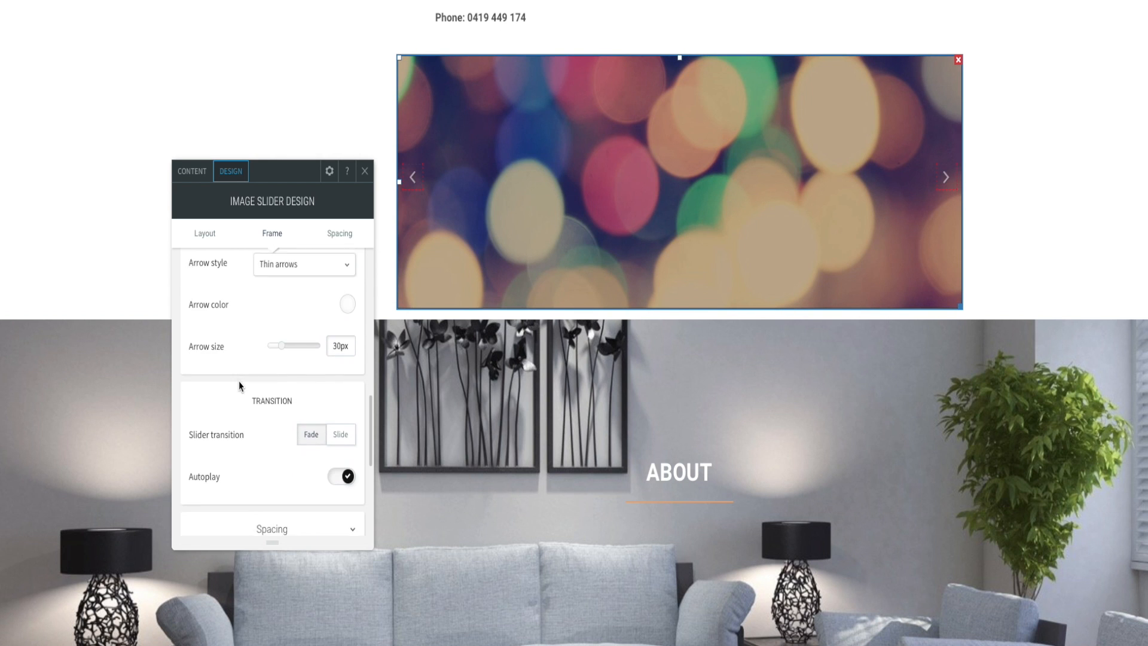
{"action": "scroll", "coordinate": [239, 386], "scroll_direction": "down", "scroll_amount": 1}
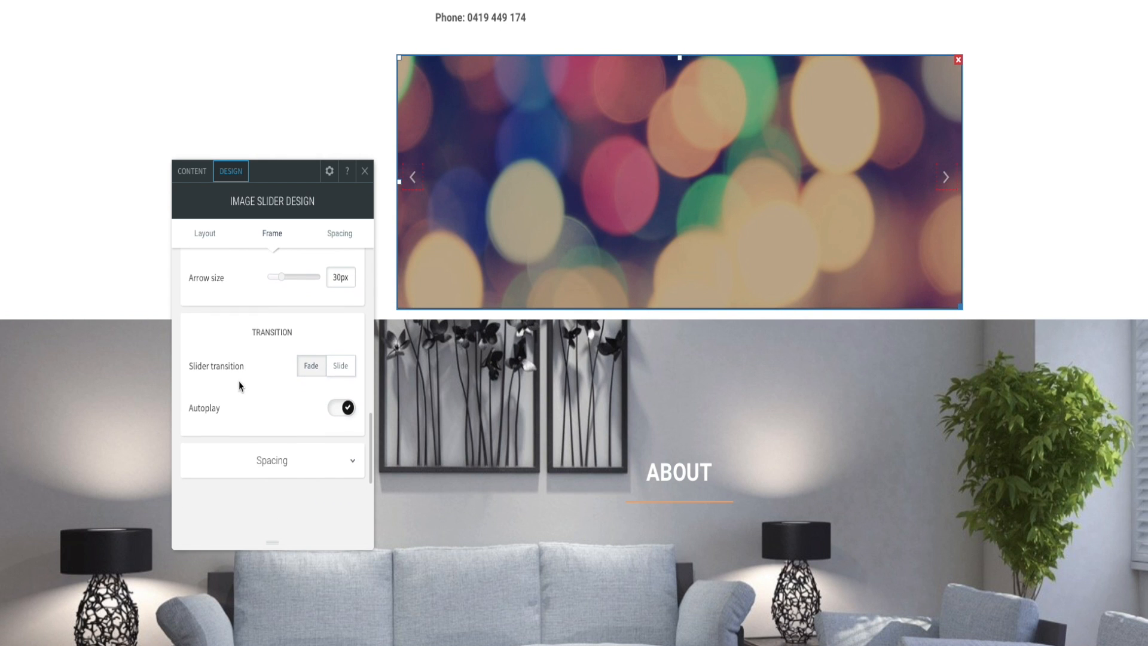
{"action": "left_click", "coordinate": [349, 368]}
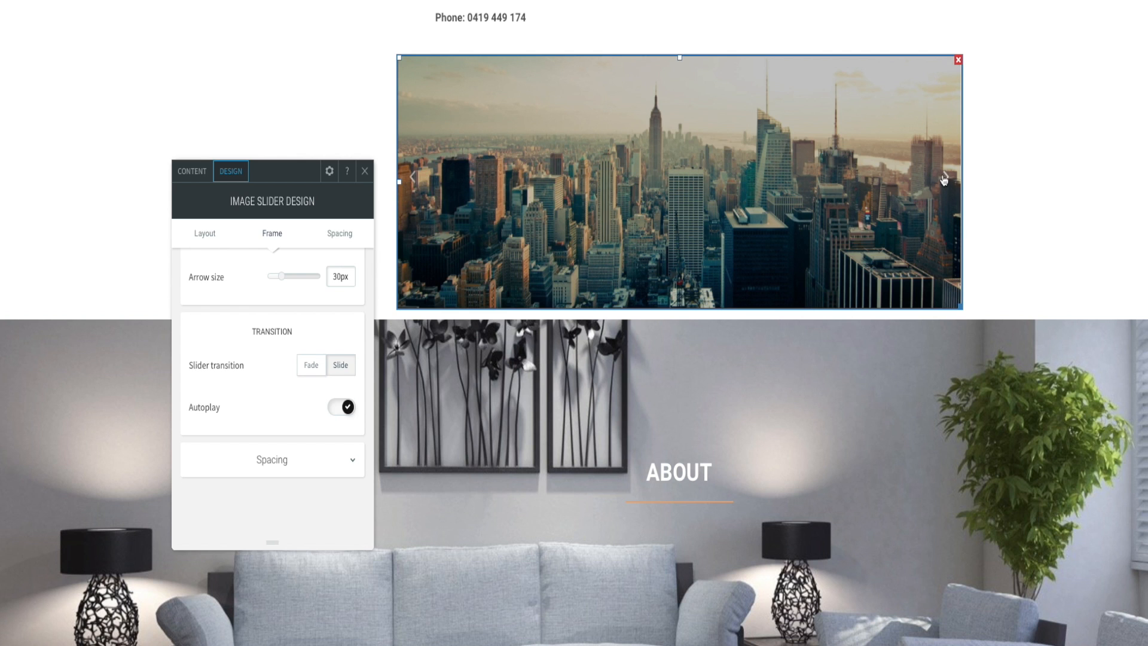
{"action": "left_click", "coordinate": [944, 179]}
{"action": "left_click", "coordinate": [944, 178]}
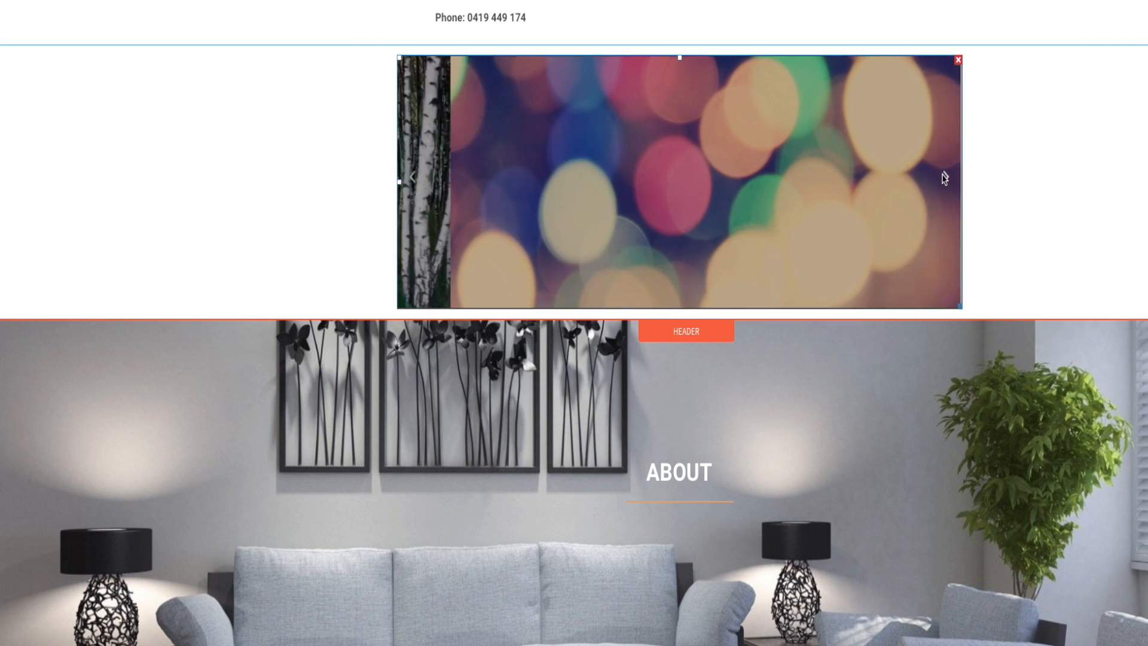
{"action": "left_click", "coordinate": [944, 178]}
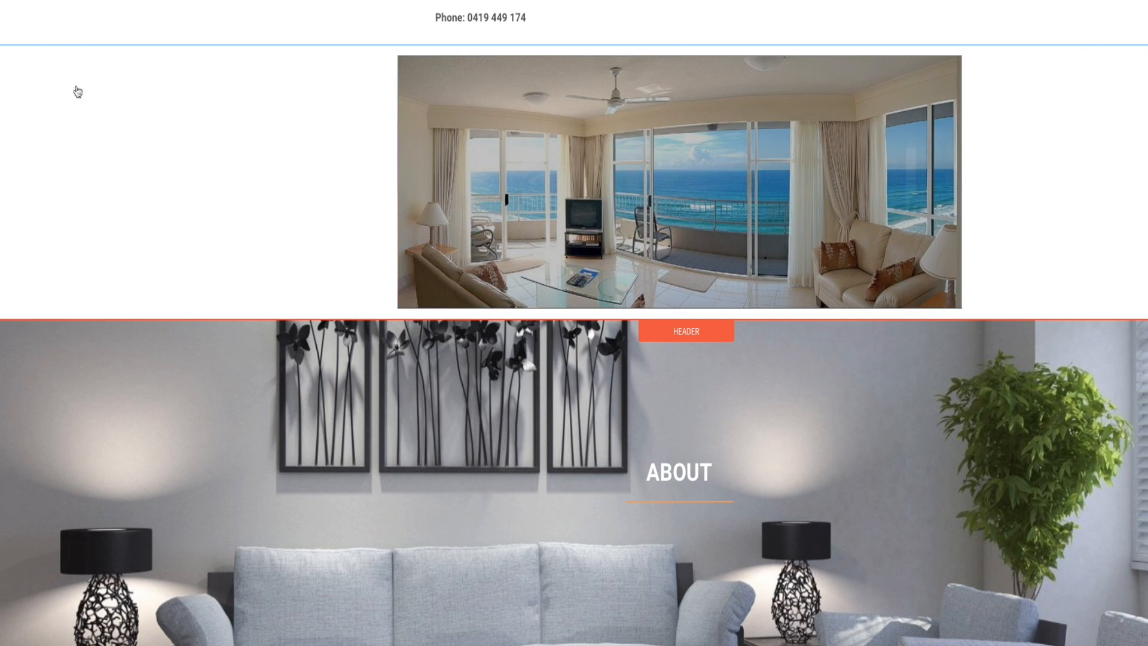
Reopen the slider's design settings, review its frame, arrow and transition options, and close them.
{"action": "double_click", "coordinate": [601, 99]}
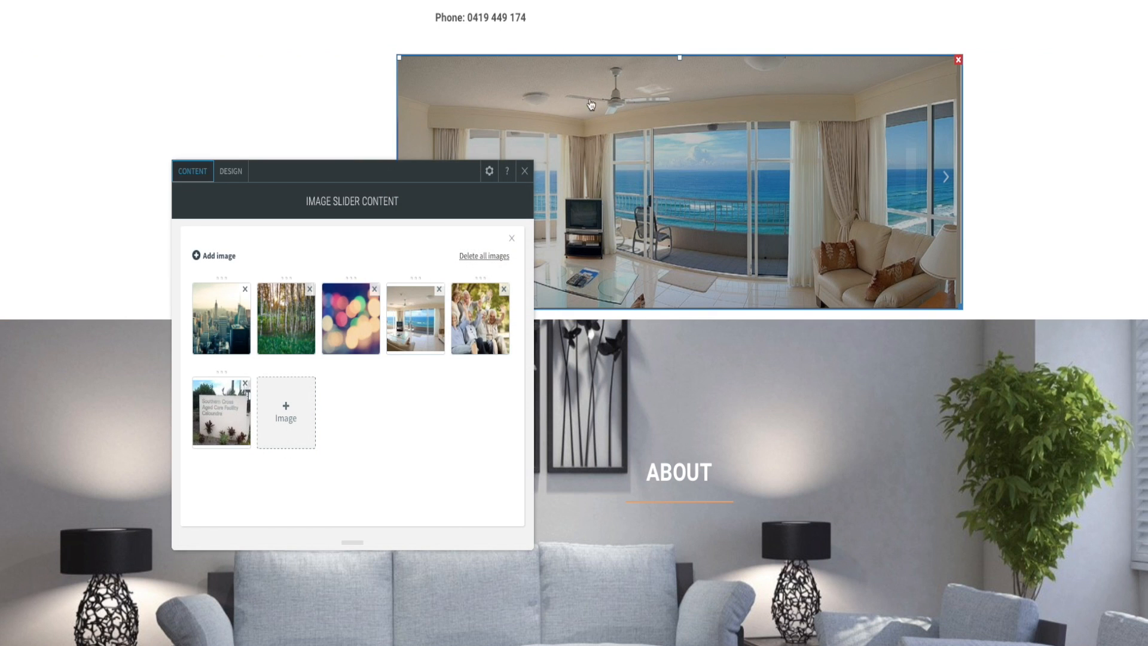
{"action": "left_click", "coordinate": [230, 172]}
{"action": "scroll", "coordinate": [303, 382], "scroll_direction": "down", "scroll_amount": 5}
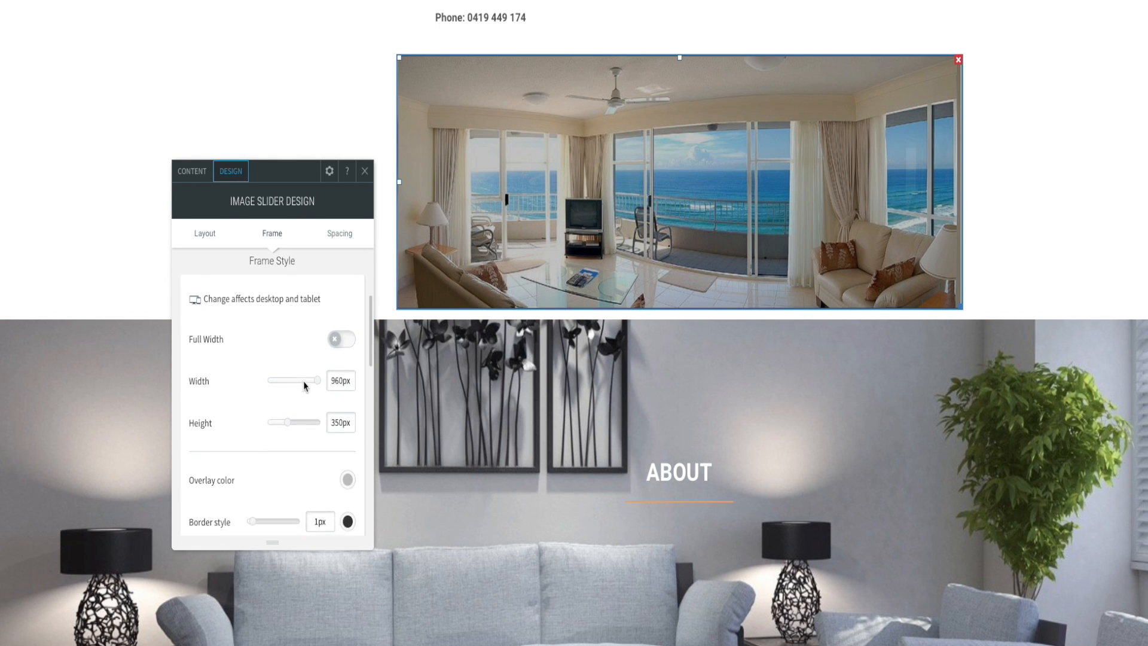
{"action": "scroll", "coordinate": [305, 386], "scroll_direction": "down", "scroll_amount": 4}
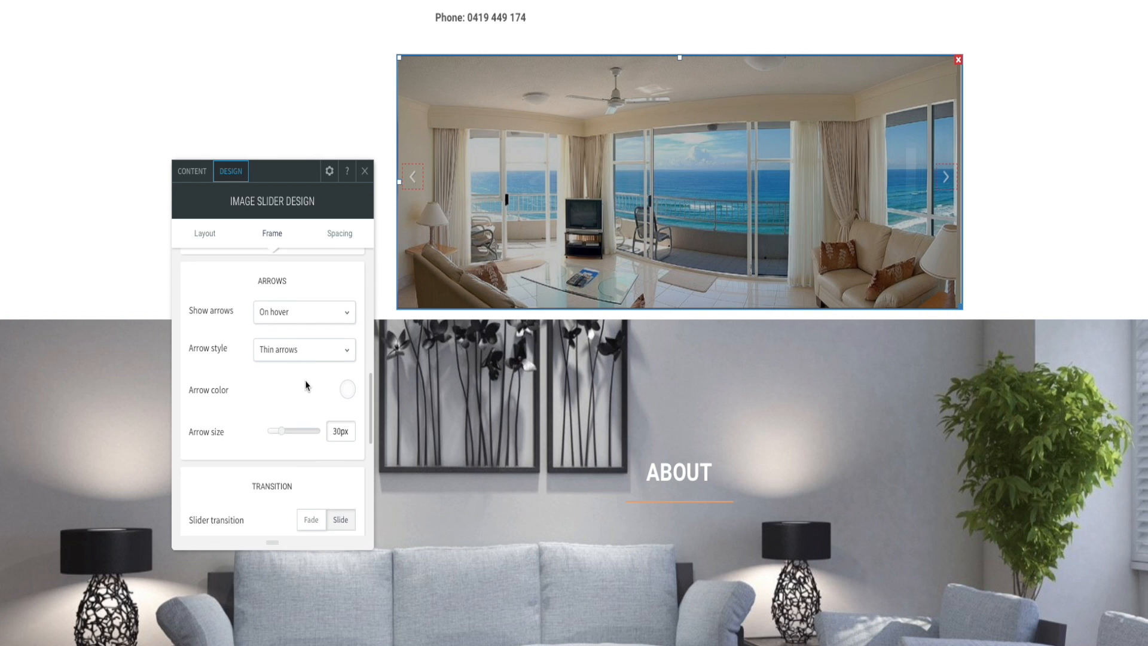
{"action": "scroll", "coordinate": [305, 385], "scroll_direction": "down", "scroll_amount": 3}
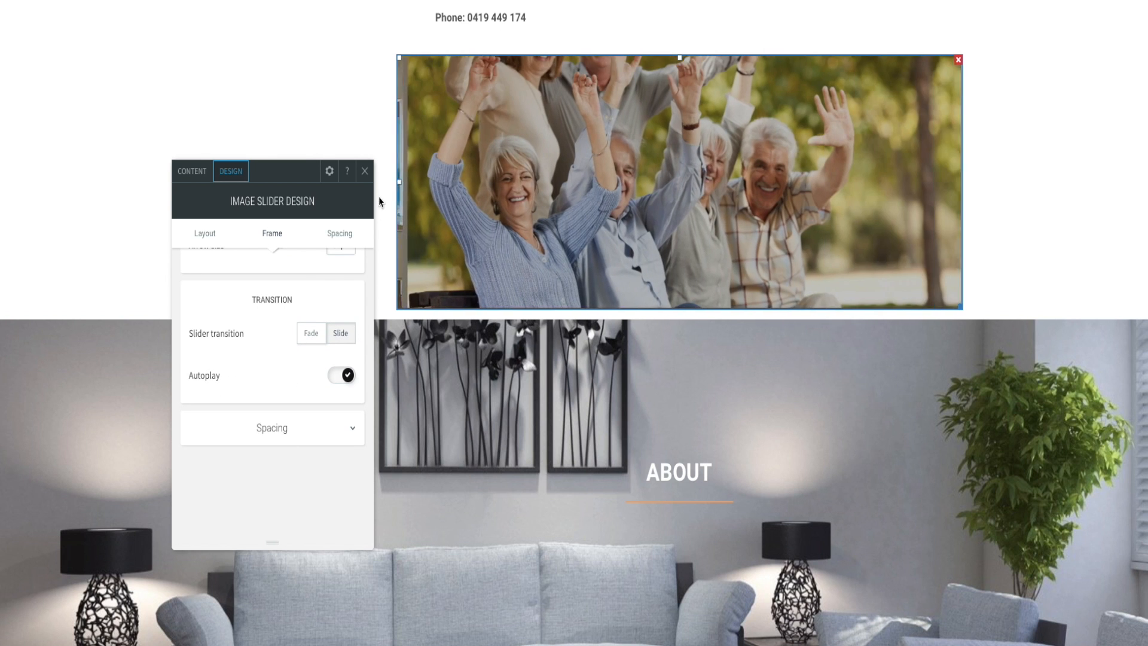
{"action": "left_click", "coordinate": [366, 173]}
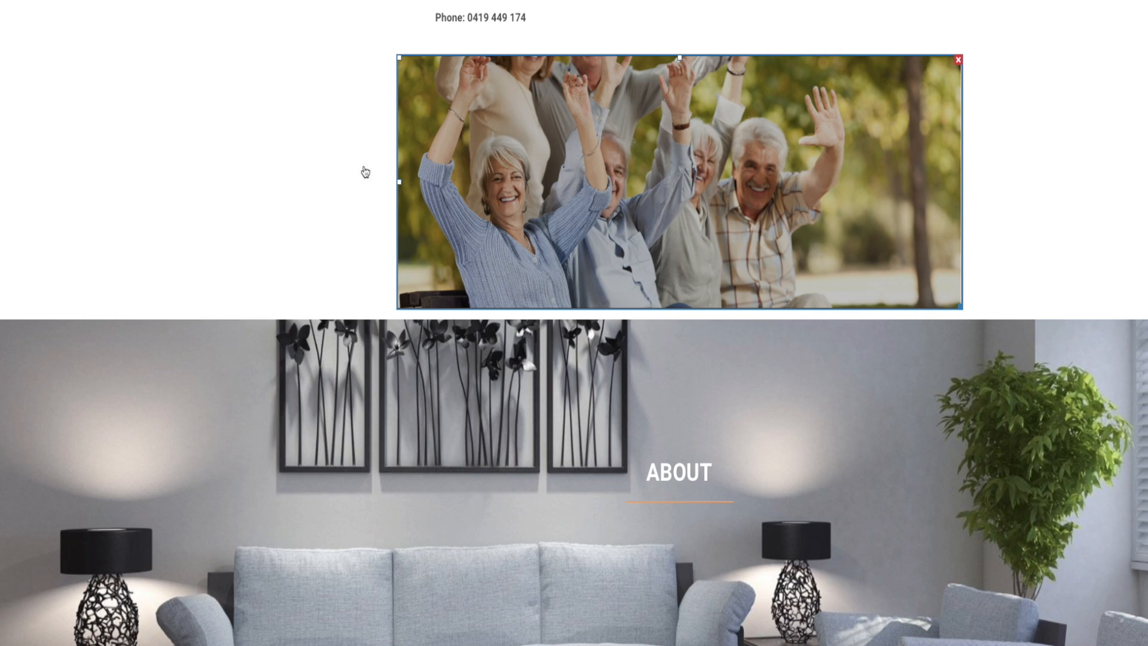
View the About page in the tablet and mobile layouts, and return to the desktop layout.
{"action": "left_click", "coordinate": [290, 11]}
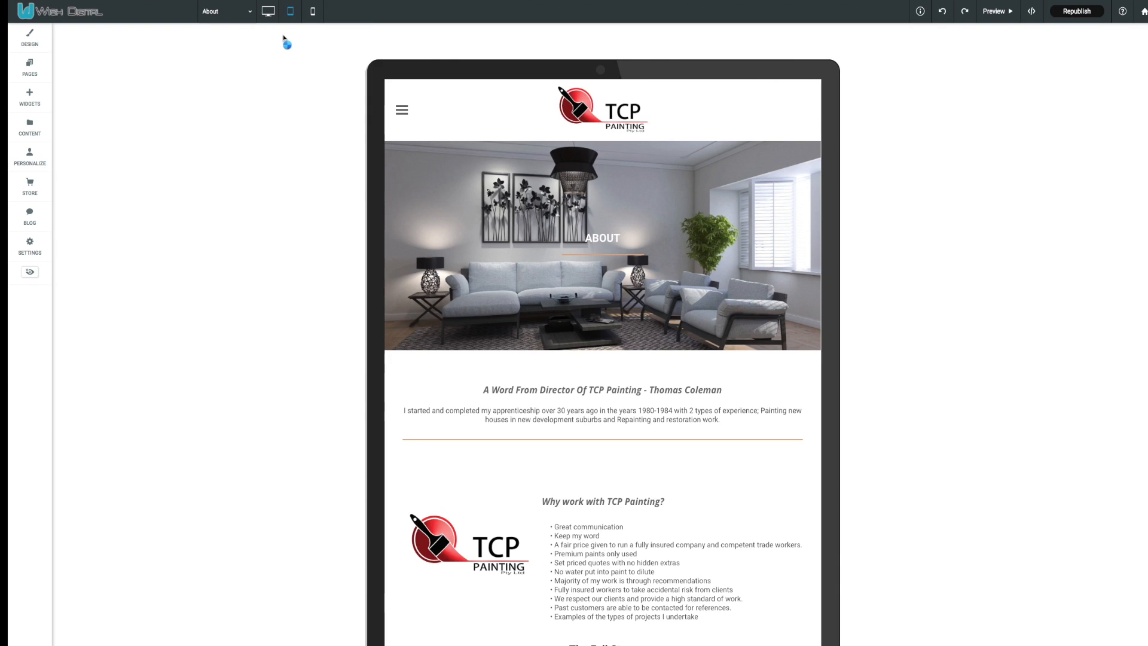
{"action": "left_click", "coordinate": [313, 11]}
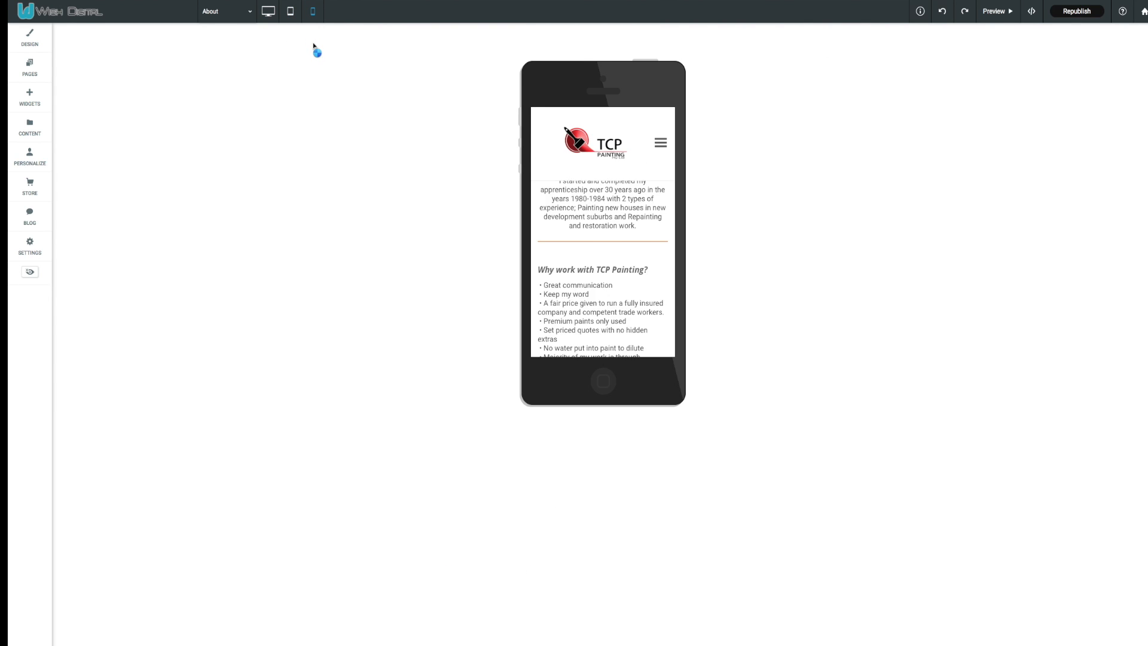
{"action": "left_click", "coordinate": [269, 12]}
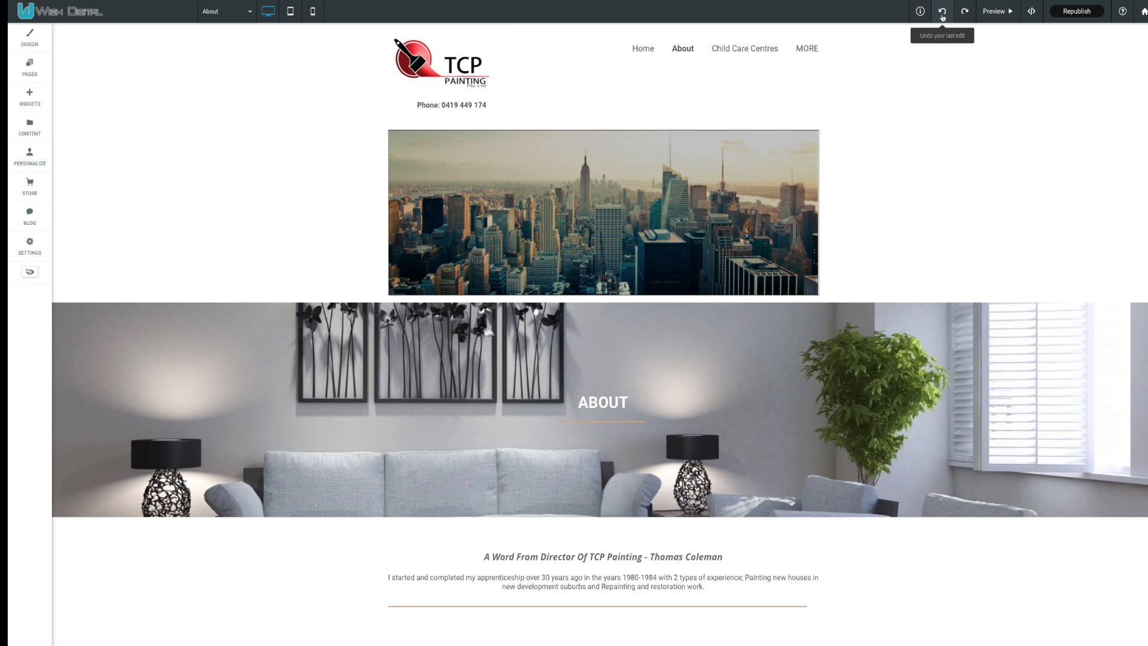
Delete the row containing the image slider and dismiss the site publishing dialog.
{"action": "left_click", "coordinate": [58, 128]}
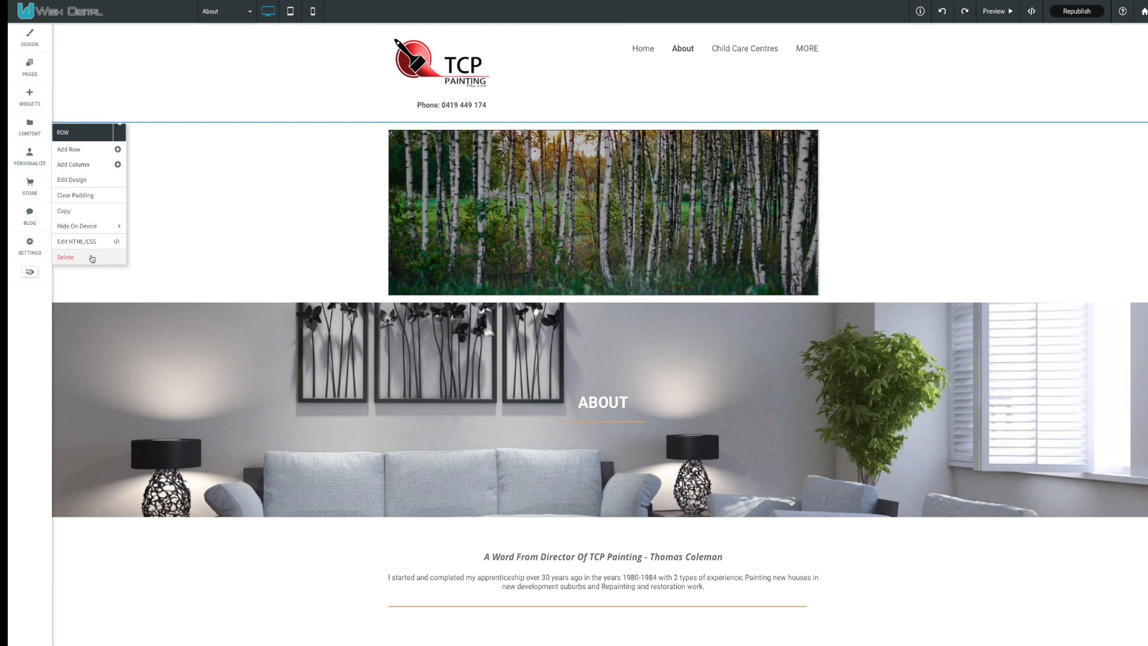
{"action": "left_click", "coordinate": [92, 257]}
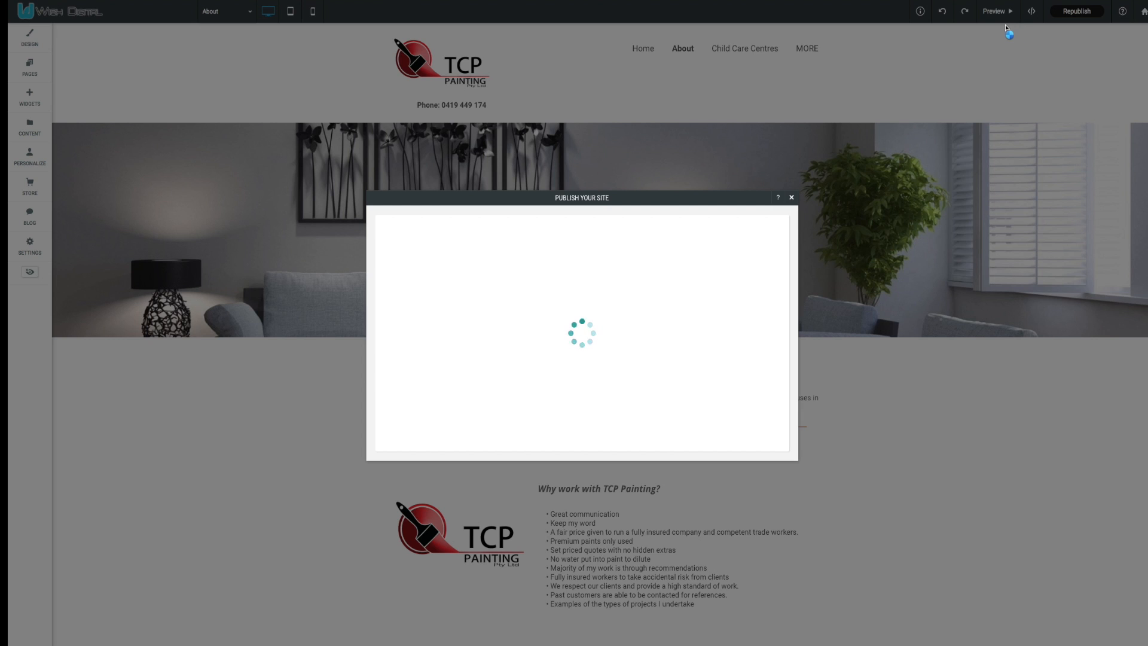
{"action": "left_click", "coordinate": [792, 198]}
Add a Paragraph widget below the About banner reading "New Paragraphgsfghsgfh" and set its font size to 22px.
{"action": "left_click", "coordinate": [29, 95]}
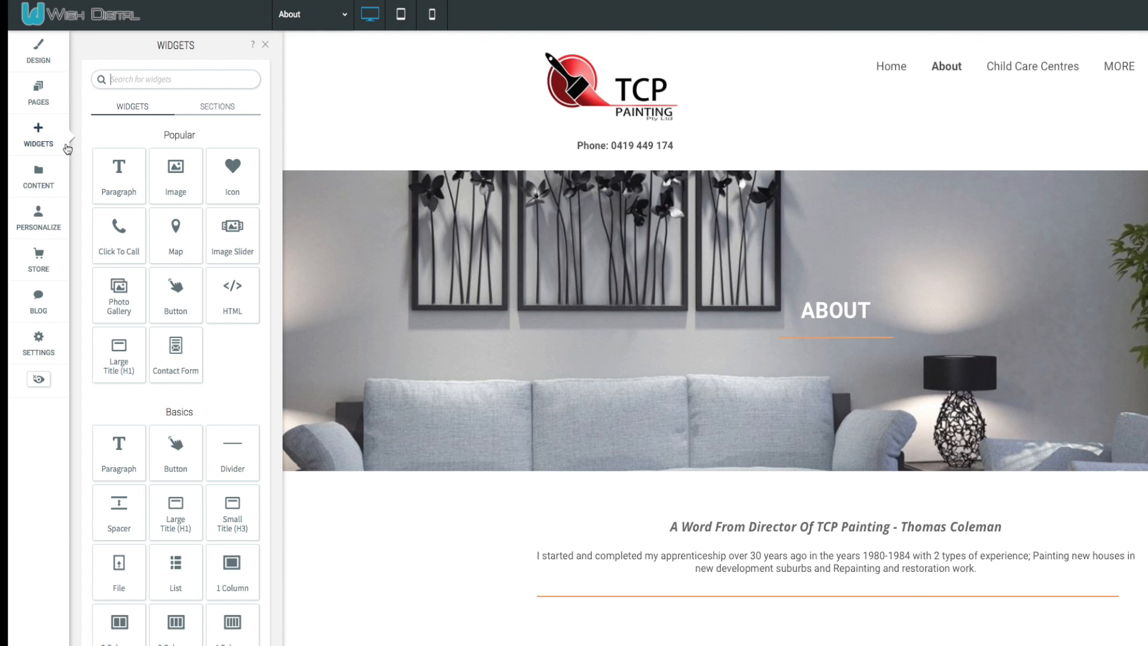
{"action": "left_click_drag", "start_coordinate": [119, 180], "coordinate": [841, 551]}
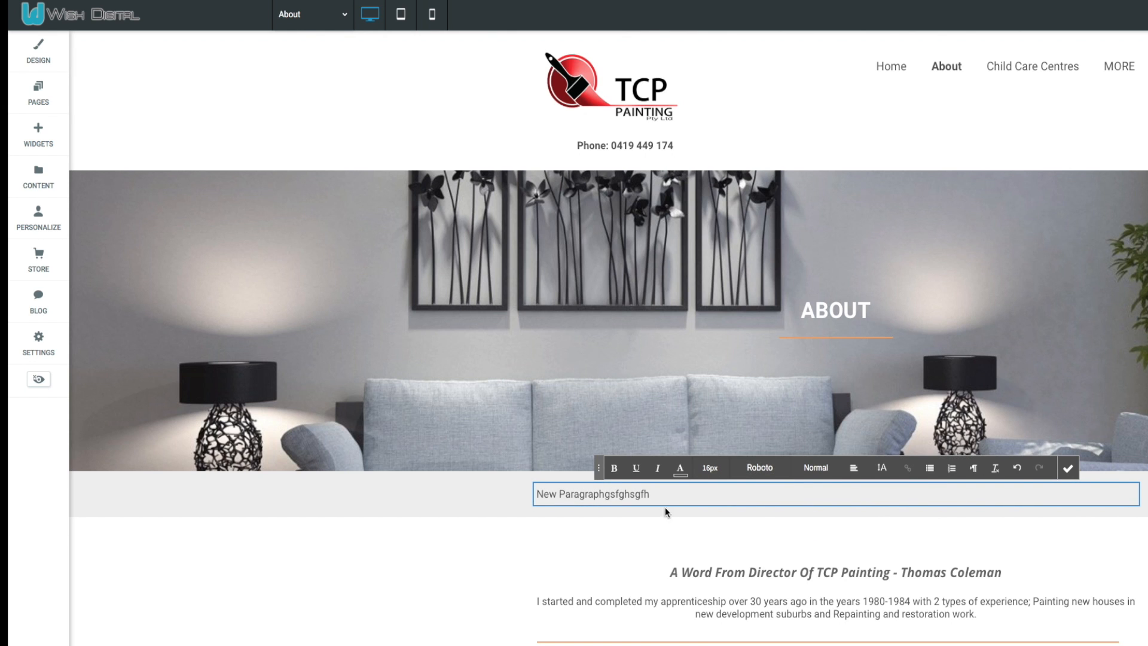
{"action": "left_click_drag", "start_coordinate": [667, 494], "coordinate": [418, 486]}
{"action": "left_click", "coordinate": [709, 467]}
{"action": "scroll", "coordinate": [717, 584], "scroll_direction": "down", "scroll_amount": 3}
{"action": "left_click", "coordinate": [713, 579]}
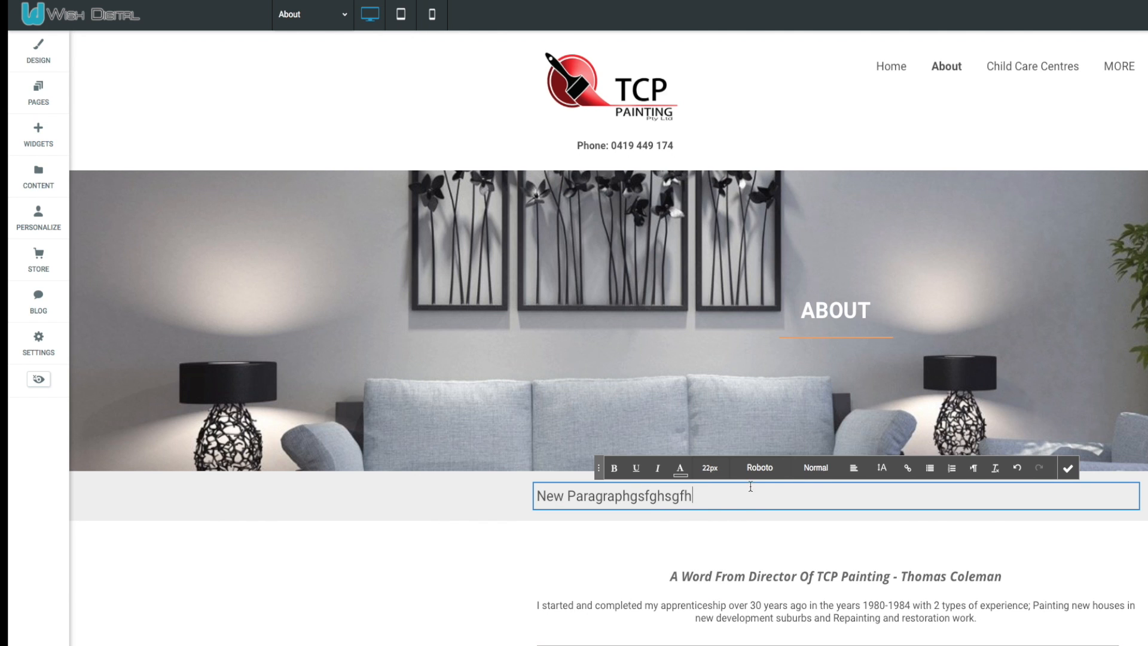
Try the Alfa Slab One font on the new paragraph, and center-align its text.
{"action": "left_click", "coordinate": [764, 472]}
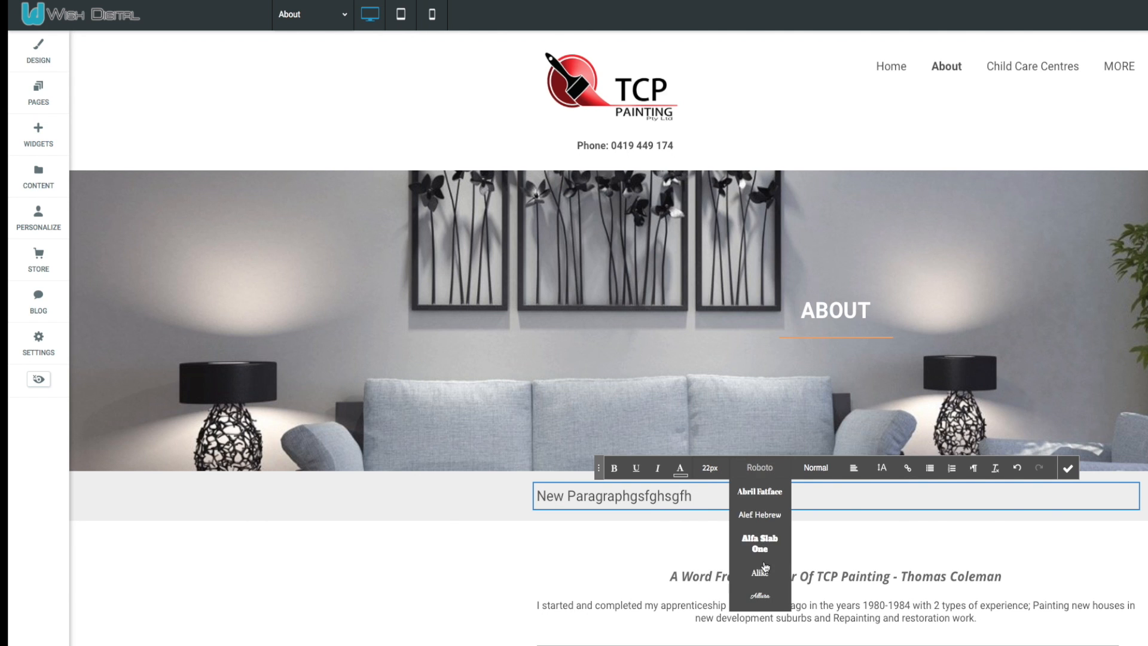
{"action": "left_click", "coordinate": [765, 543]}
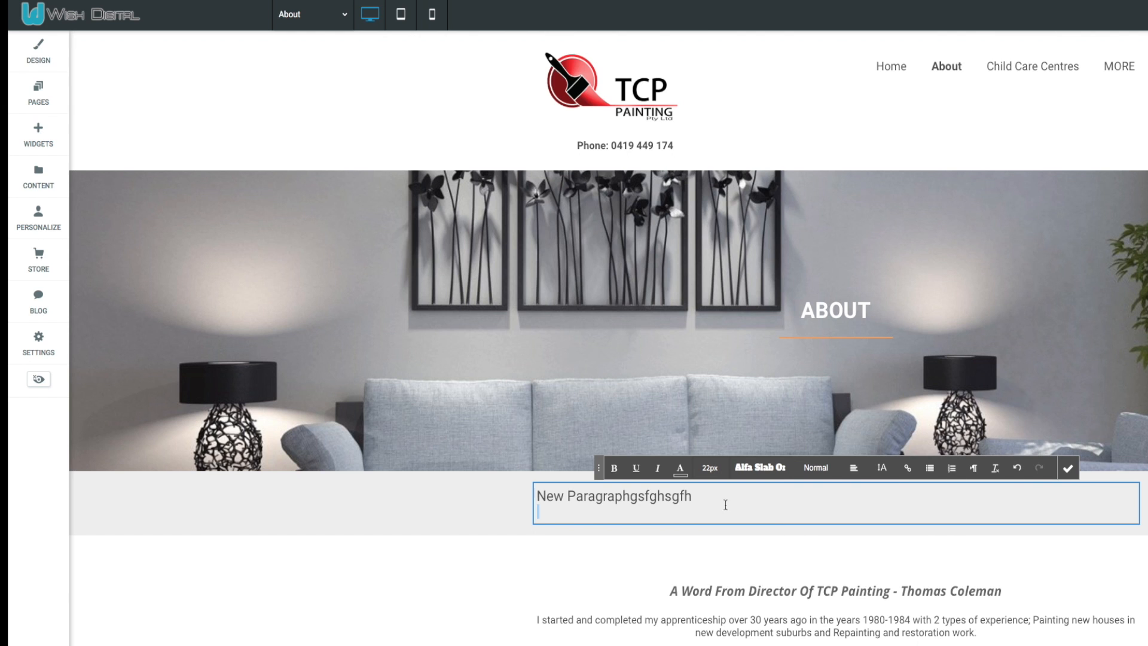
{"action": "left_click_drag", "start_coordinate": [777, 505], "coordinate": [449, 495]}
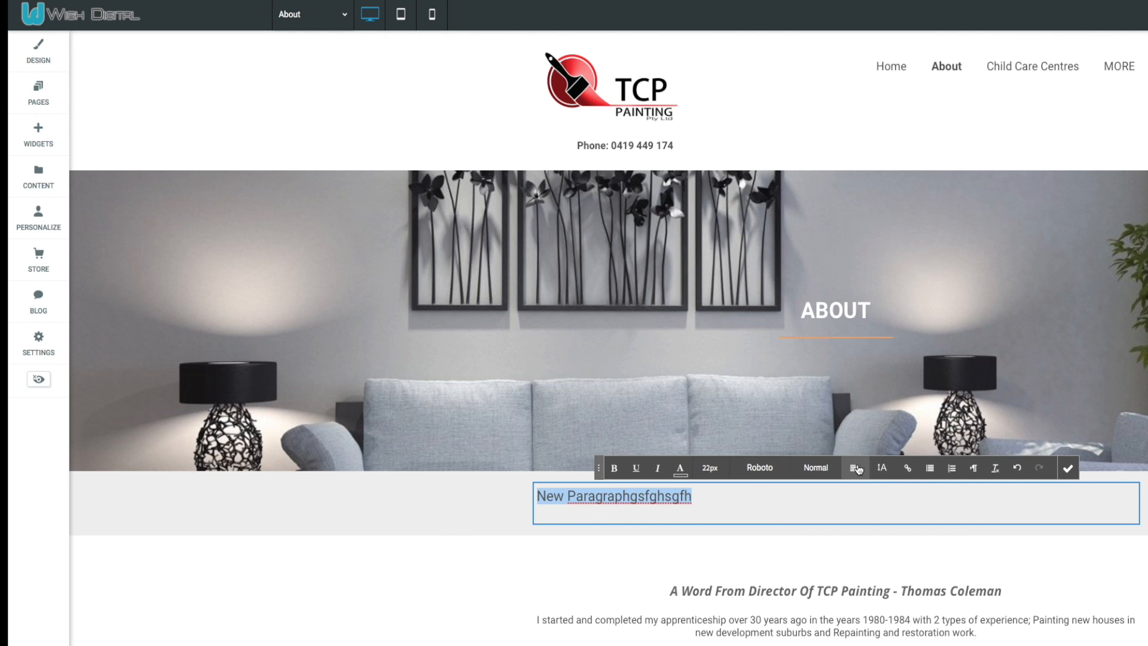
{"action": "left_click", "coordinate": [856, 468]}
{"action": "left_click", "coordinate": [855, 541]}
{"action": "left_click", "coordinate": [1069, 474]}
Delete the row containing the new paragraph below the About banner.
{"action": "left_click", "coordinate": [86, 483]}
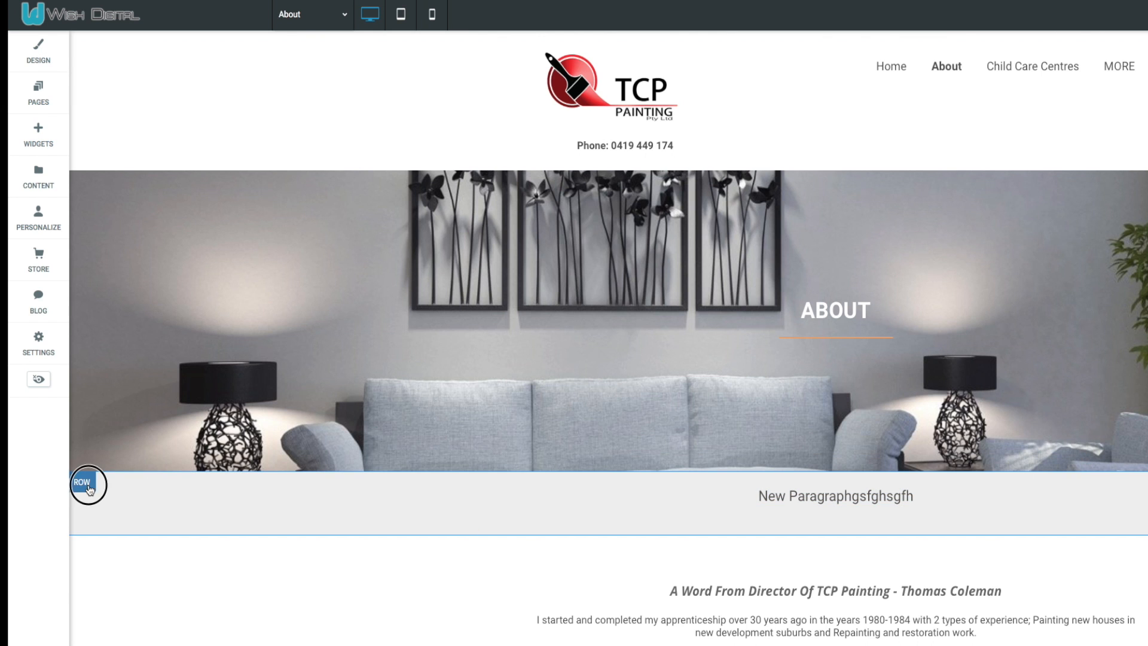
{"action": "left_click", "coordinate": [85, 644]}
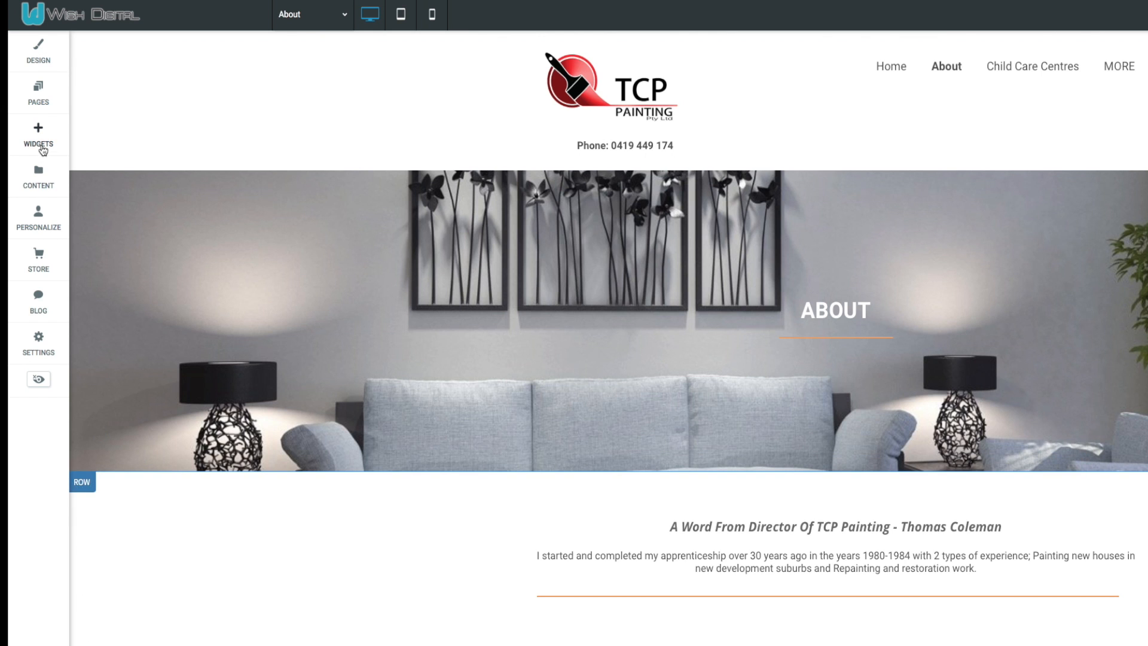
Add an Image widget with the uploaded palm-beach apartments photo below the director's introduction, and remove it again.
{"action": "left_click", "coordinate": [39, 136]}
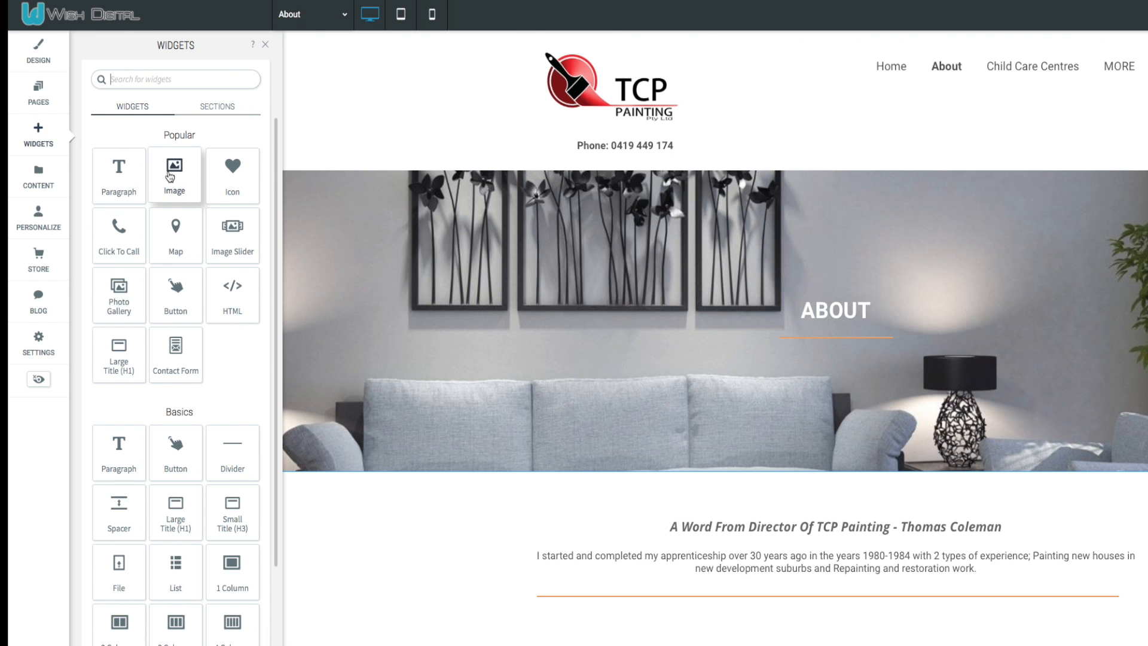
{"action": "left_click_drag", "start_coordinate": [172, 181], "coordinate": [677, 384]}
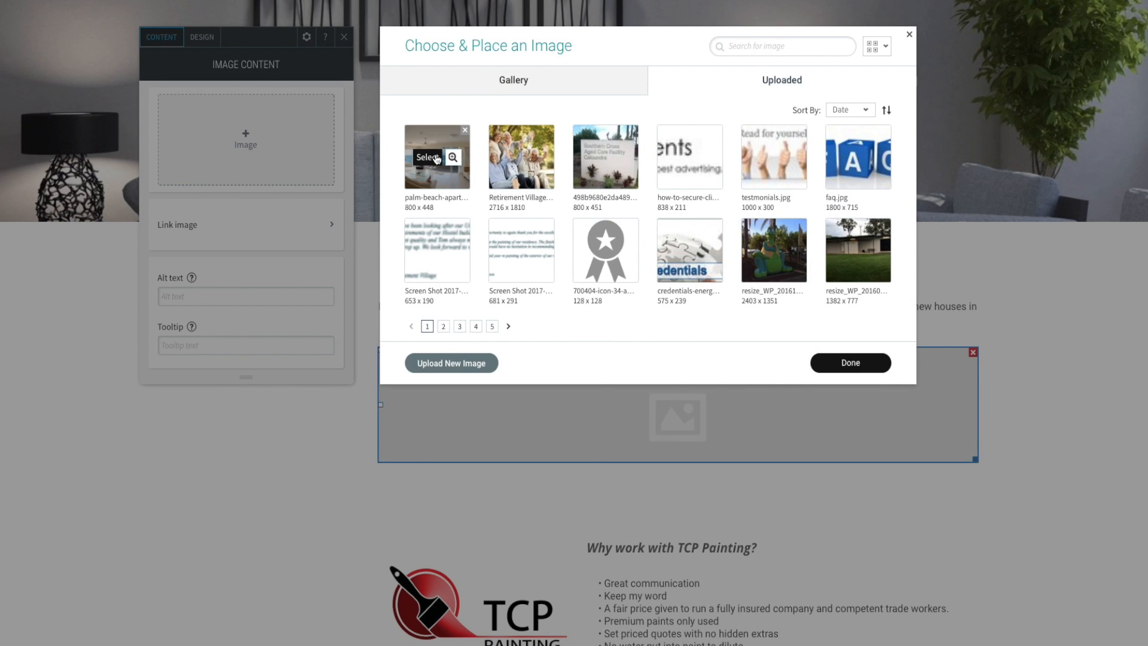
{"action": "left_click", "coordinate": [436, 157]}
{"action": "scroll", "coordinate": [747, 471], "scroll_direction": "down", "scroll_amount": 5}
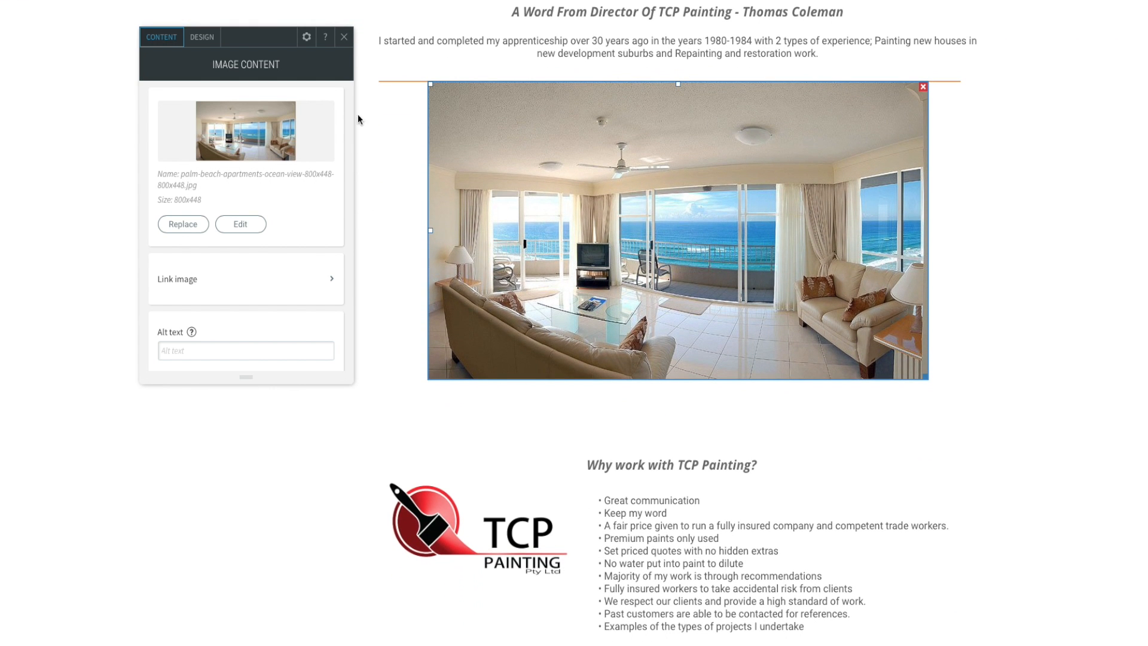
{"action": "left_click", "coordinate": [345, 38]}
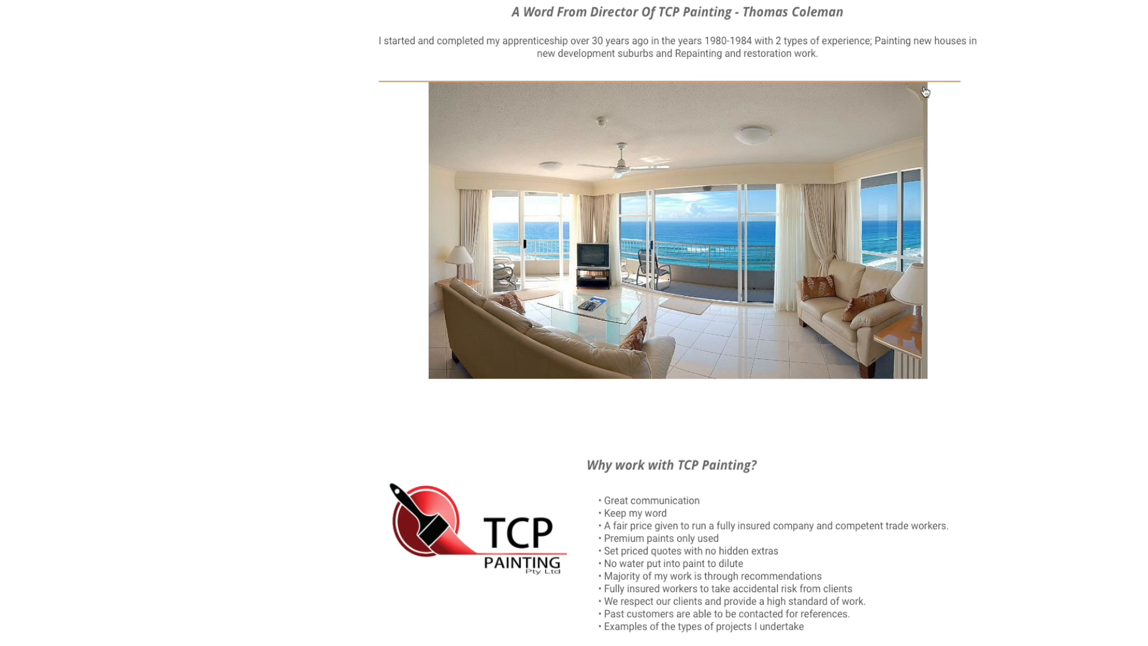
{"action": "left_click", "coordinate": [923, 87]}
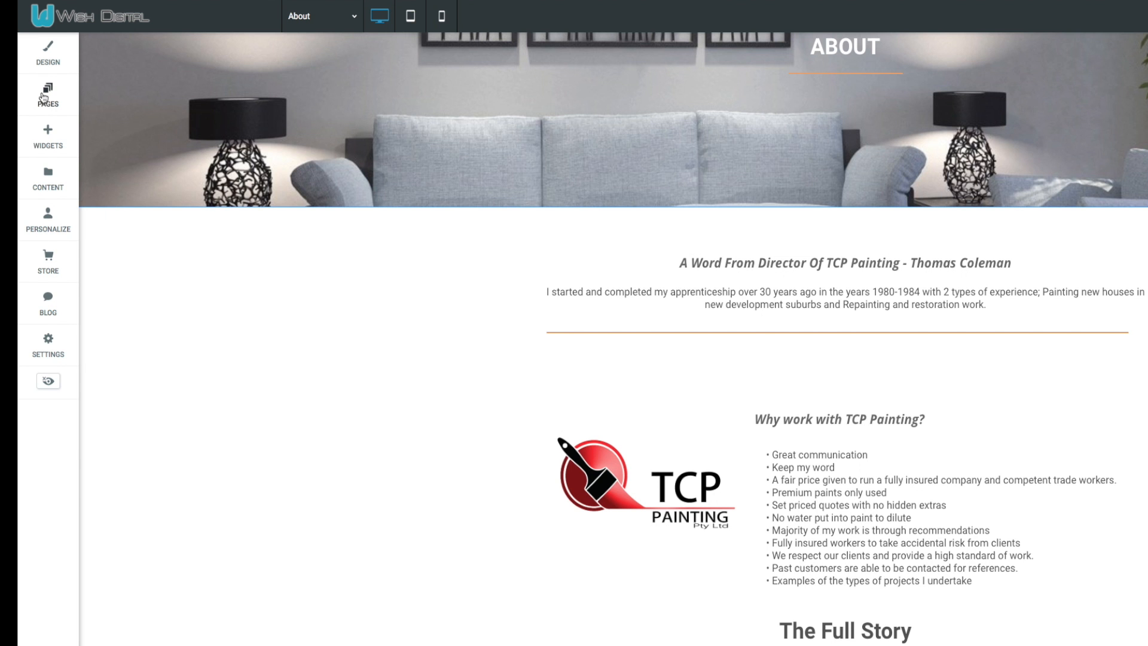
In the mobile layout, add a Click To Call button above the director's heading with the text "CALL US TODAY".
{"action": "left_click", "coordinate": [45, 137]}
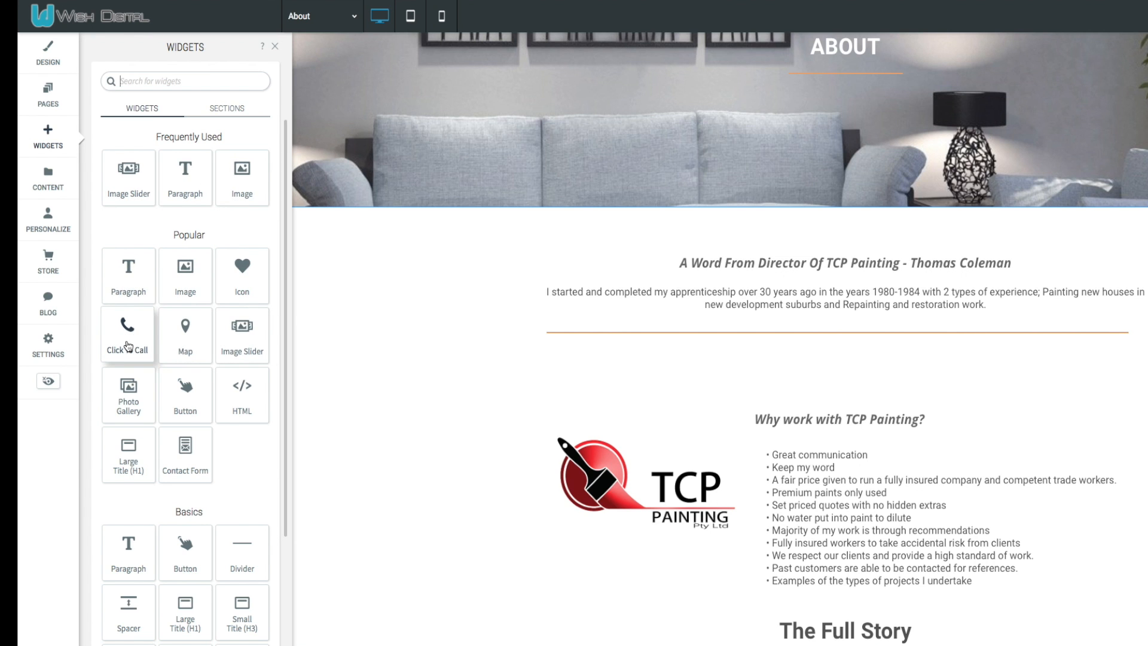
{"action": "left_click", "coordinate": [443, 18]}
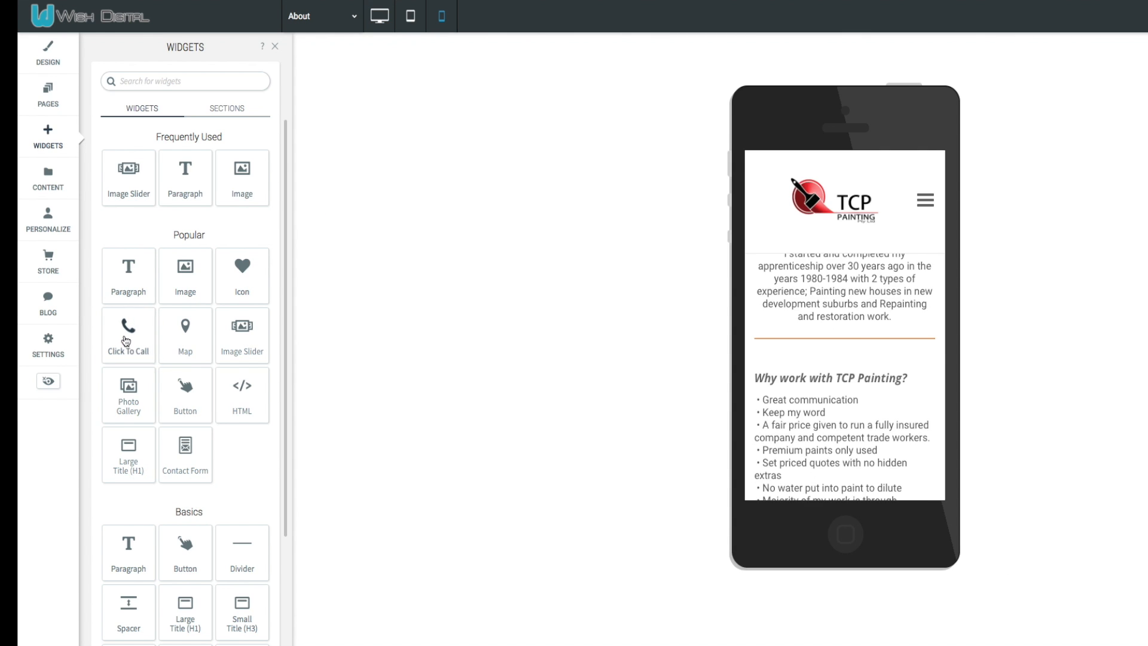
{"action": "left_click_drag", "start_coordinate": [121, 342], "coordinate": [807, 277]}
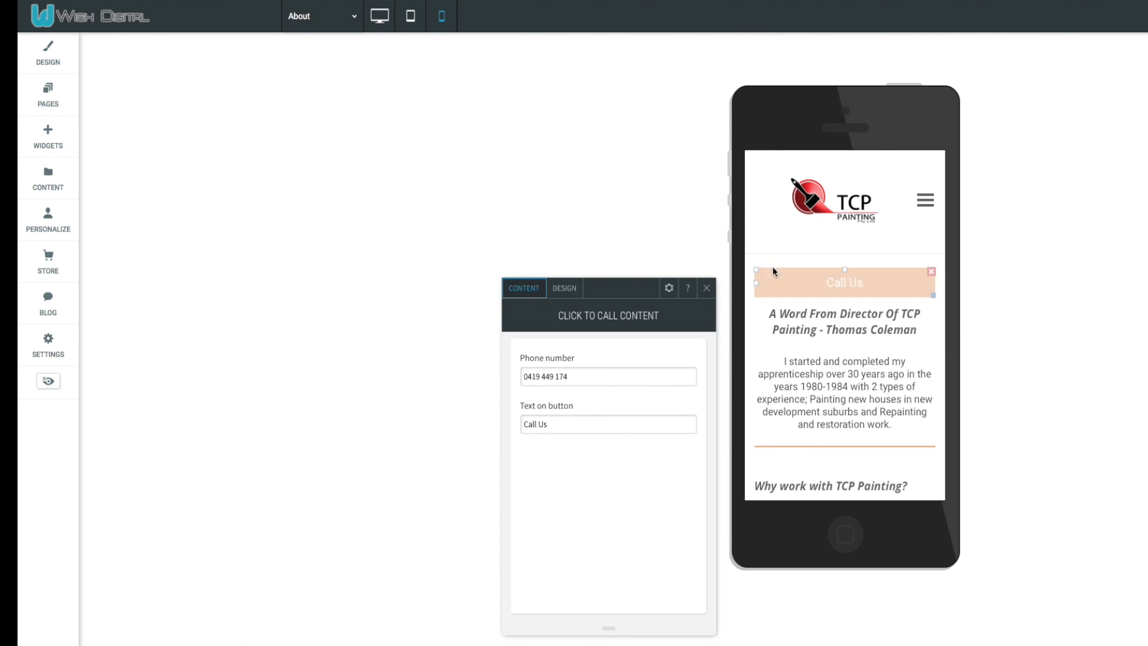
{"action": "left_click", "coordinate": [566, 426]}
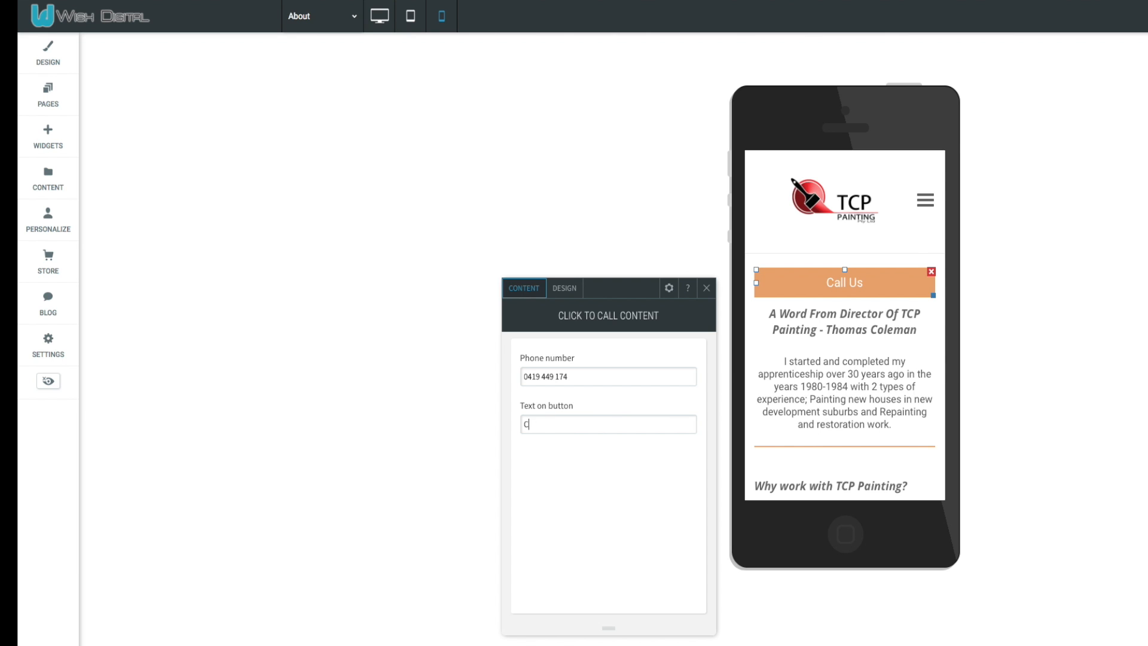
{"action": "key", "text": "BackSpace"}
{"action": "type", "text": "CALL US TODAY"}
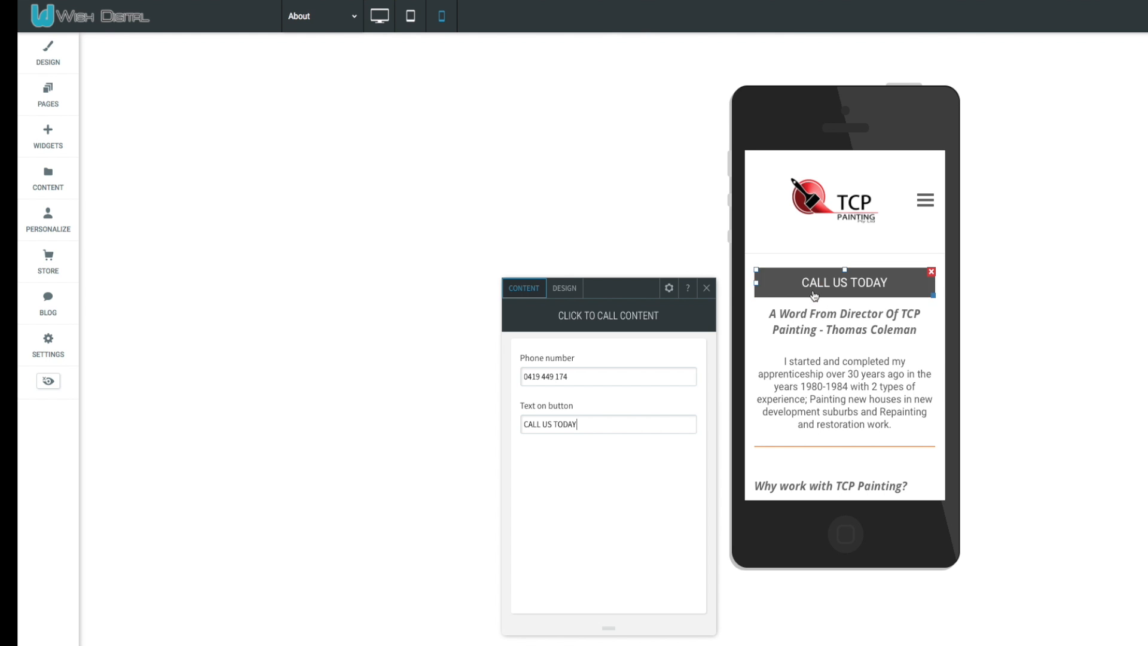
Set the call button's background color to the recent dark gray #515151.
{"action": "left_click", "coordinate": [565, 289]}
{"action": "scroll", "coordinate": [627, 470], "scroll_direction": "down", "scroll_amount": 1}
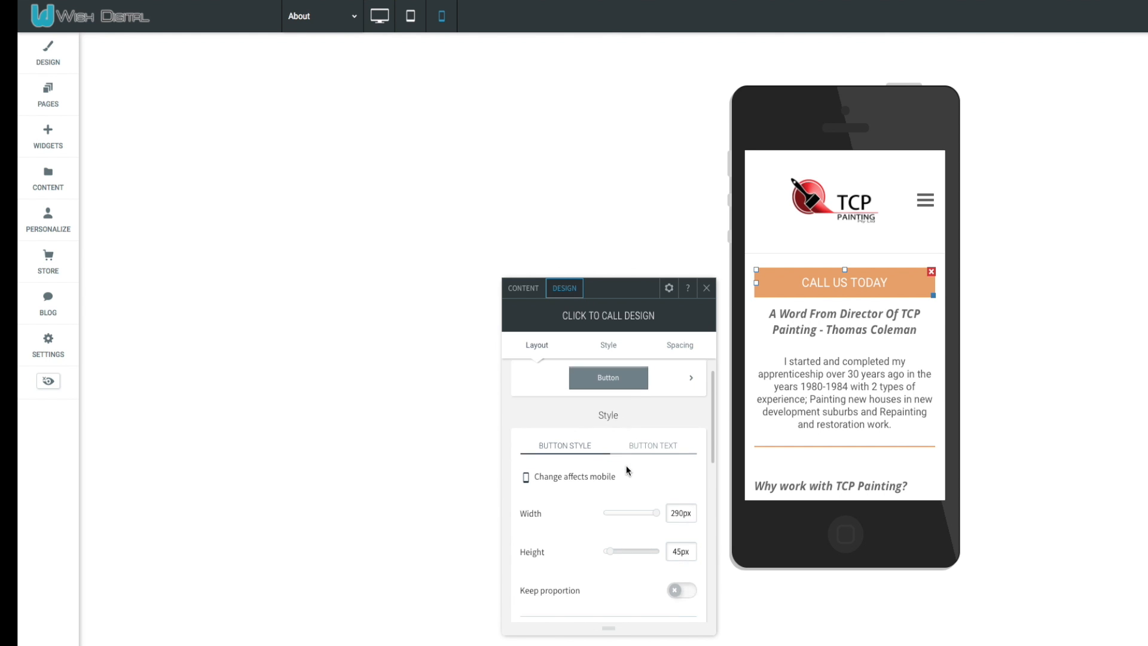
{"action": "scroll", "coordinate": [627, 470], "scroll_direction": "down", "scroll_amount": 3}
{"action": "left_click", "coordinate": [687, 470]}
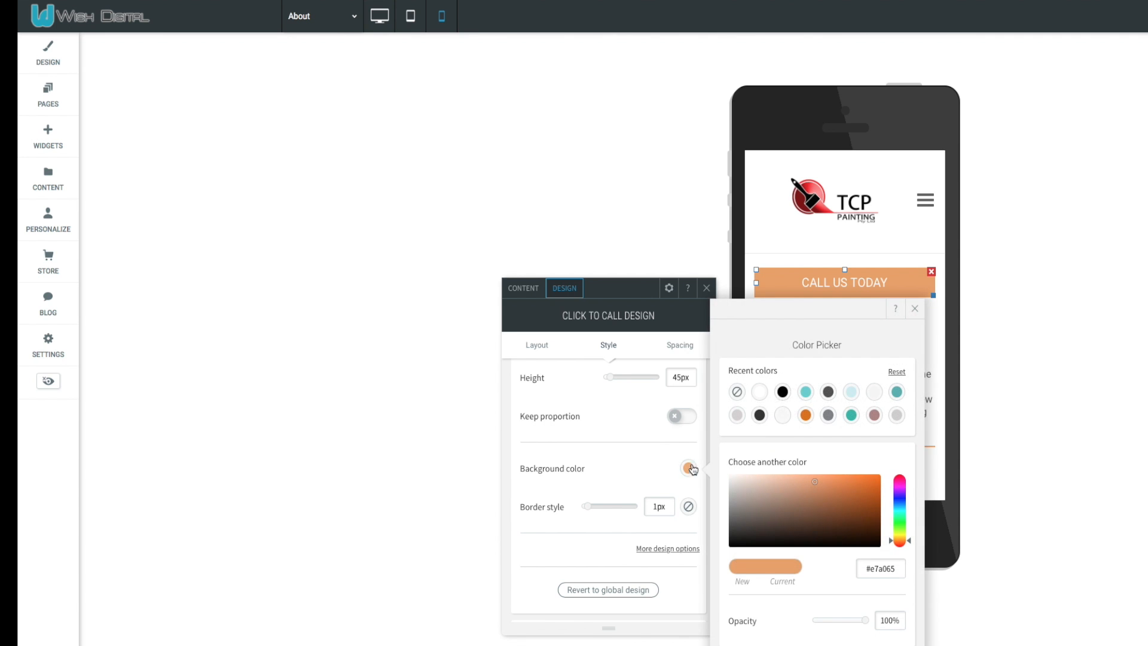
{"action": "left_click", "coordinate": [826, 391]}
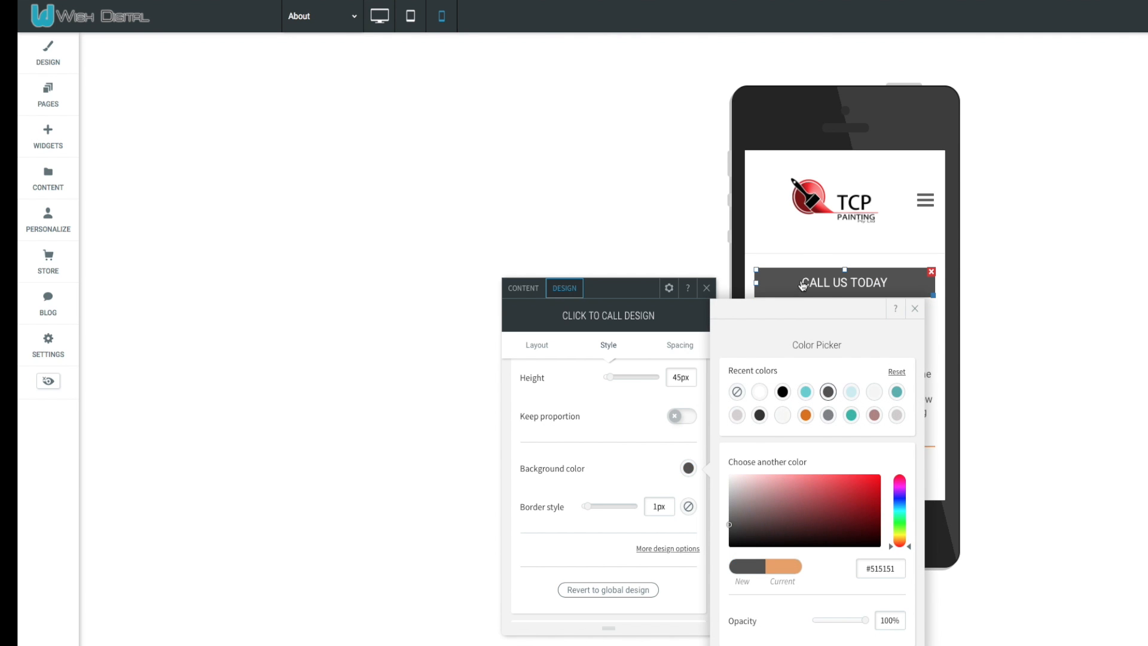
{"action": "left_click", "coordinate": [594, 479]}
Show the call button's additional design options and set its hover border color to #333333.
{"action": "scroll", "coordinate": [594, 480], "scroll_direction": "down", "scroll_amount": 2}
{"action": "scroll", "coordinate": [595, 482], "scroll_direction": "up", "scroll_amount": 4}
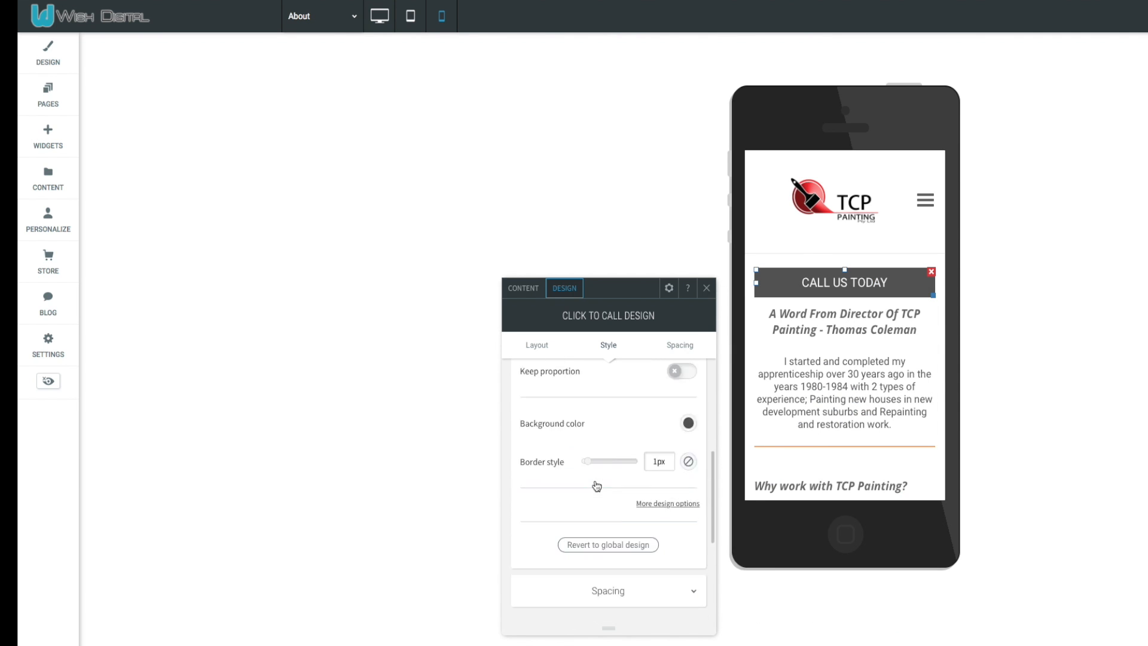
{"action": "scroll", "coordinate": [612, 487], "scroll_direction": "up", "scroll_amount": 3}
{"action": "scroll", "coordinate": [612, 488], "scroll_direction": "down", "scroll_amount": 4}
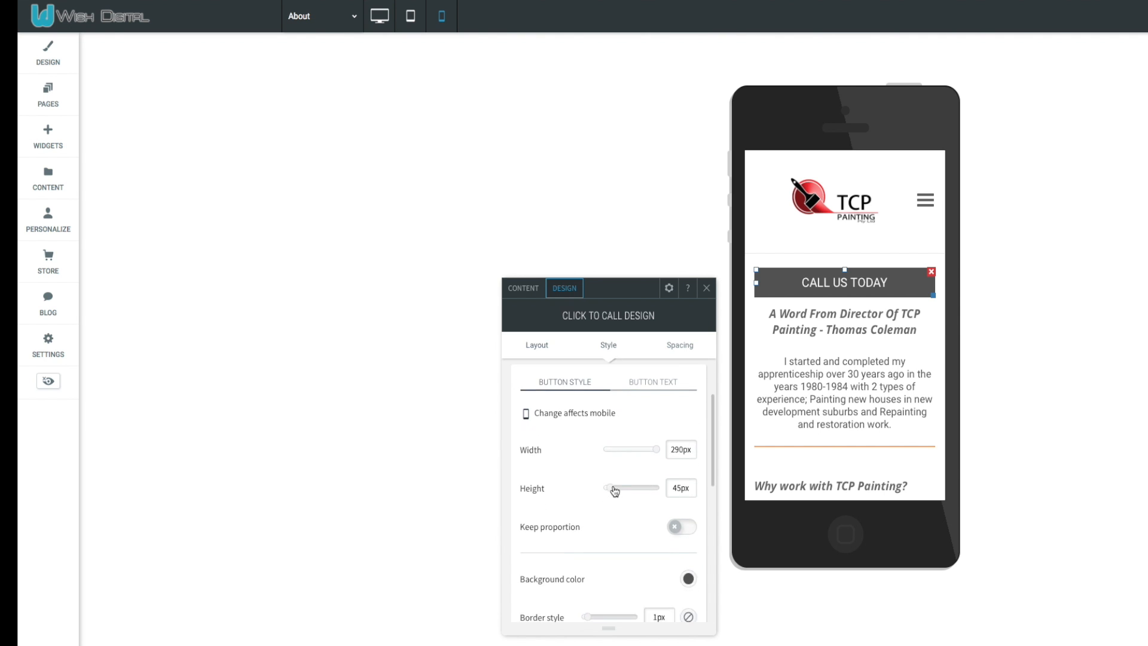
{"action": "scroll", "coordinate": [658, 496], "scroll_direction": "down", "scroll_amount": 3}
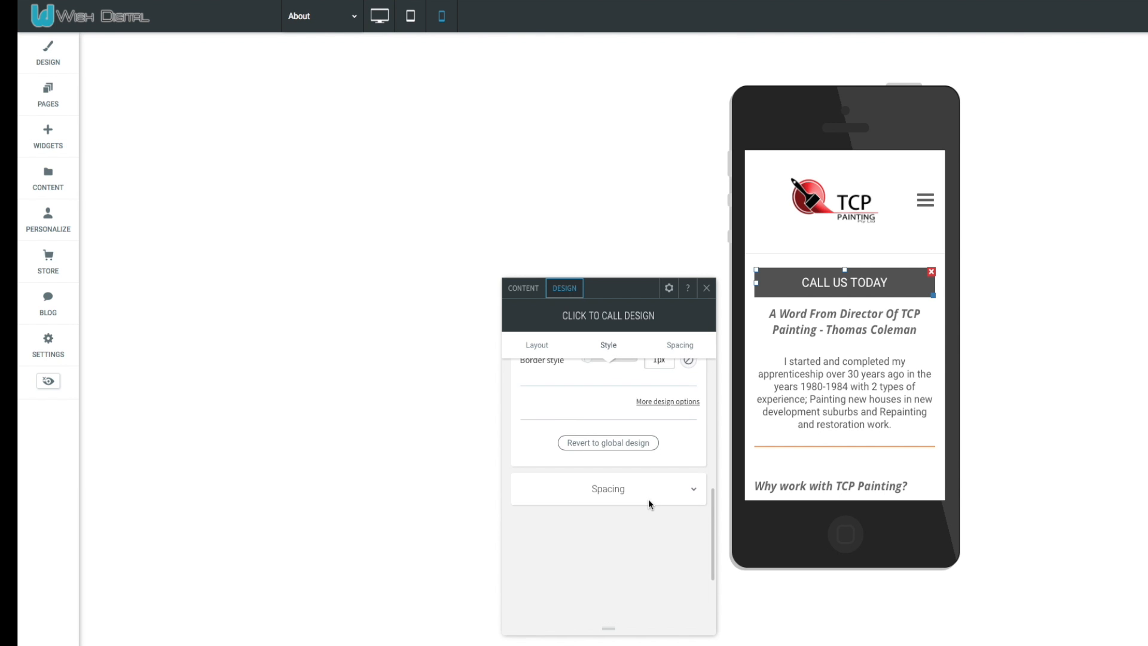
{"action": "scroll", "coordinate": [646, 504], "scroll_direction": "up", "scroll_amount": 1}
{"action": "left_click", "coordinate": [664, 446]}
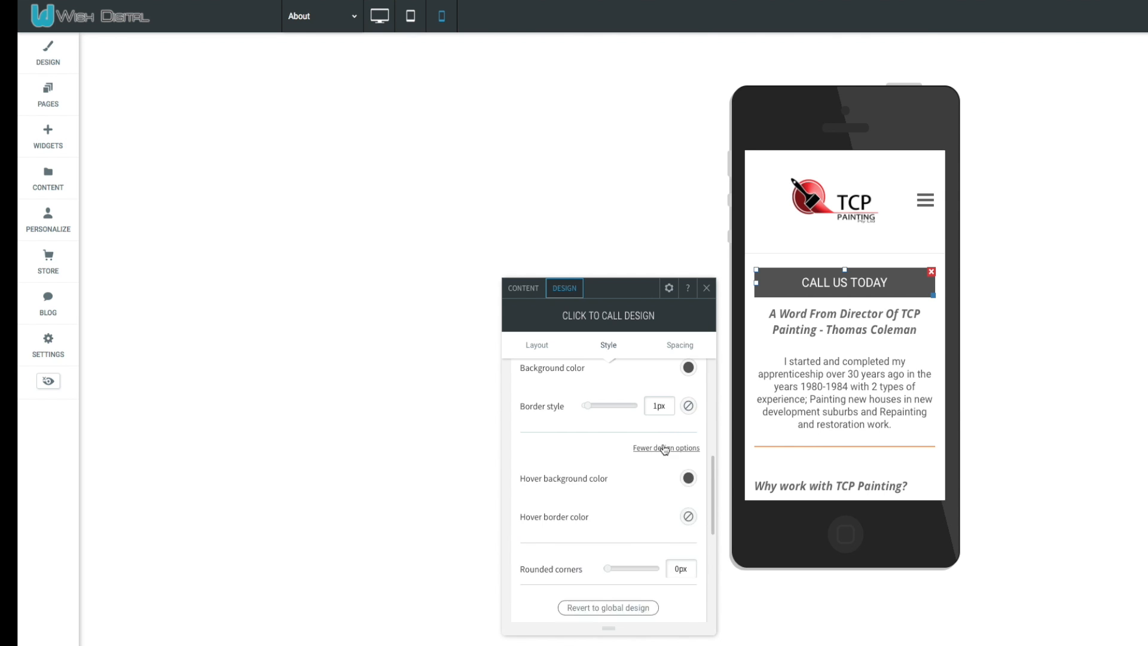
{"action": "scroll", "coordinate": [621, 472], "scroll_direction": "down", "scroll_amount": 1}
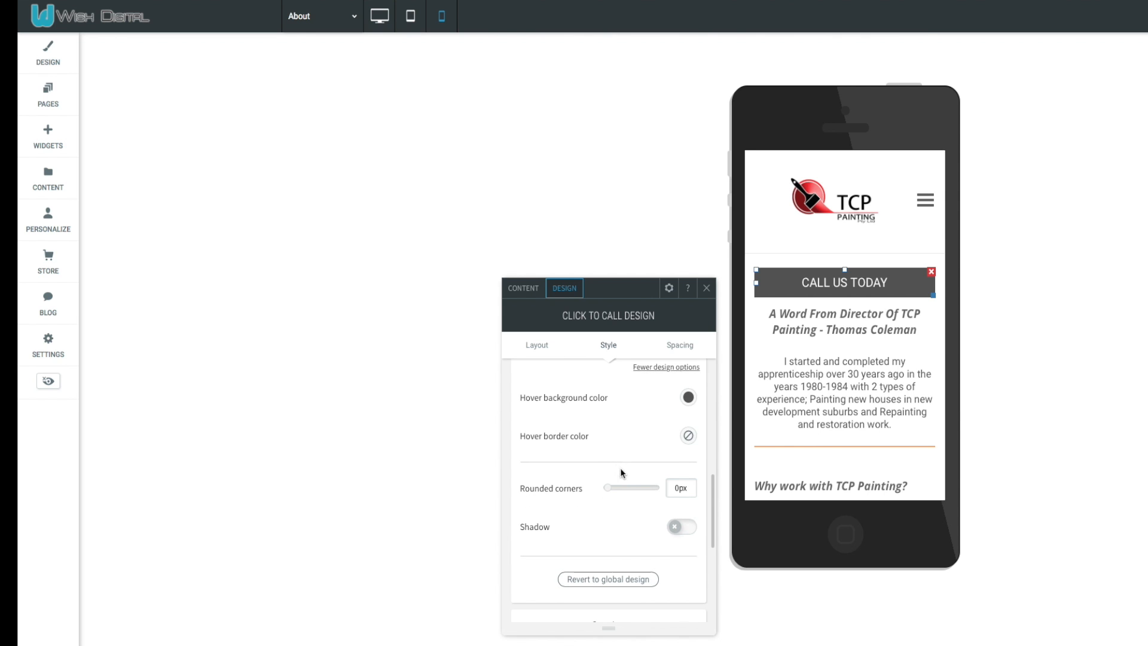
{"action": "left_click", "coordinate": [687, 436]}
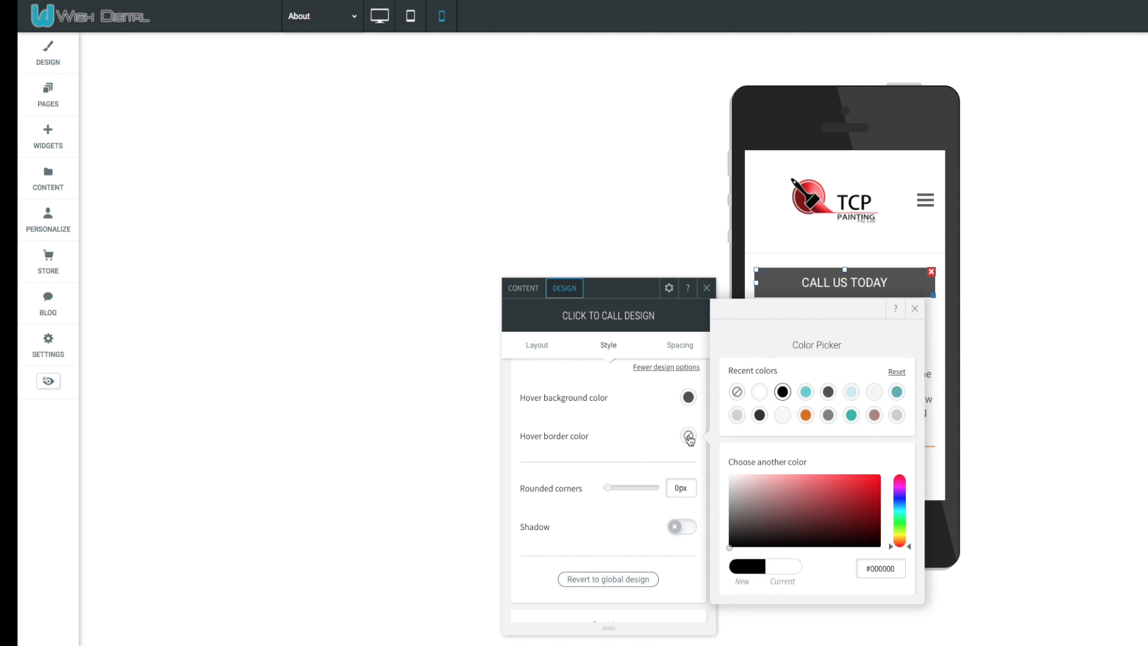
{"action": "left_click", "coordinate": [759, 416]}
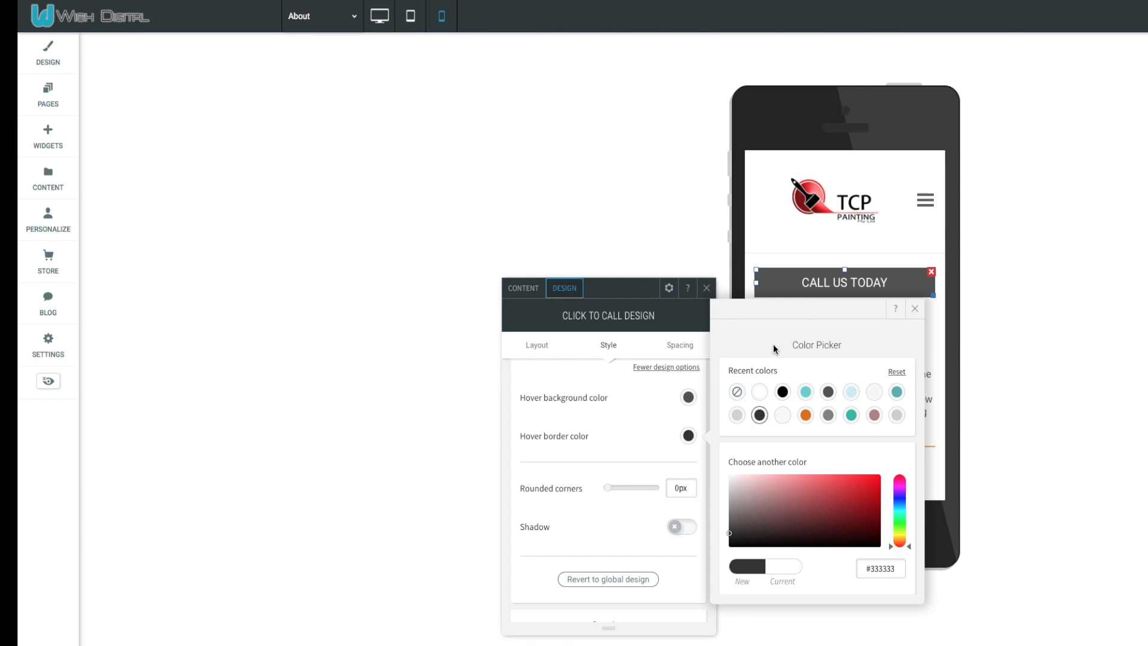
{"action": "left_click", "coordinate": [915, 309]}
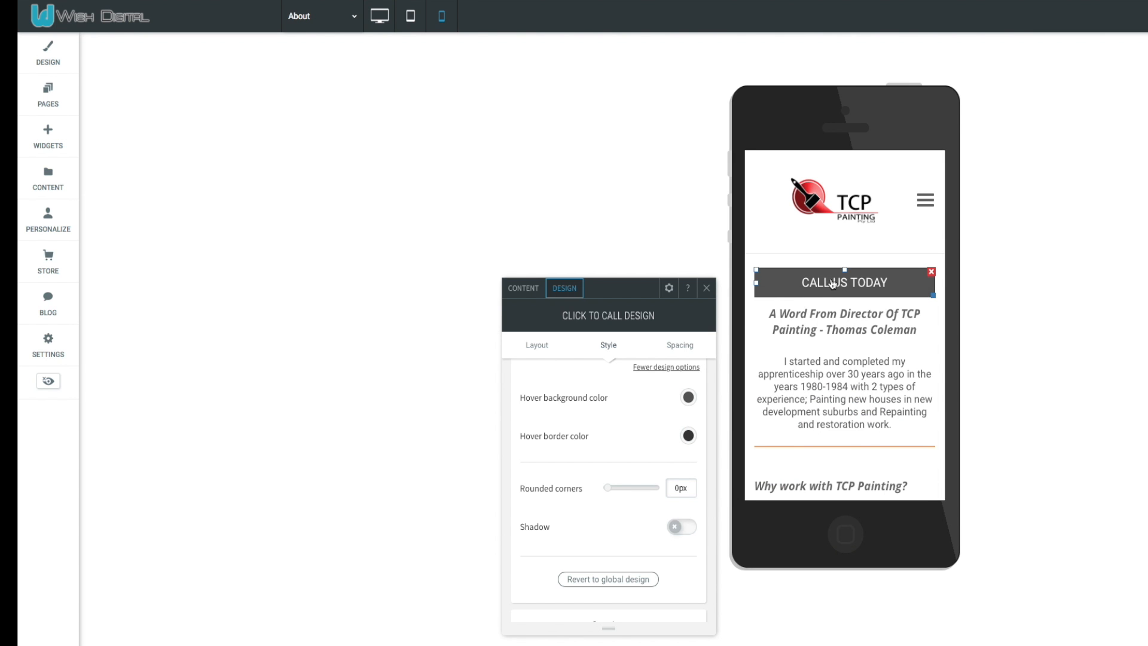
Set the call button's hover background color to black #000000 and close its design settings.
{"action": "left_click", "coordinate": [688, 397]}
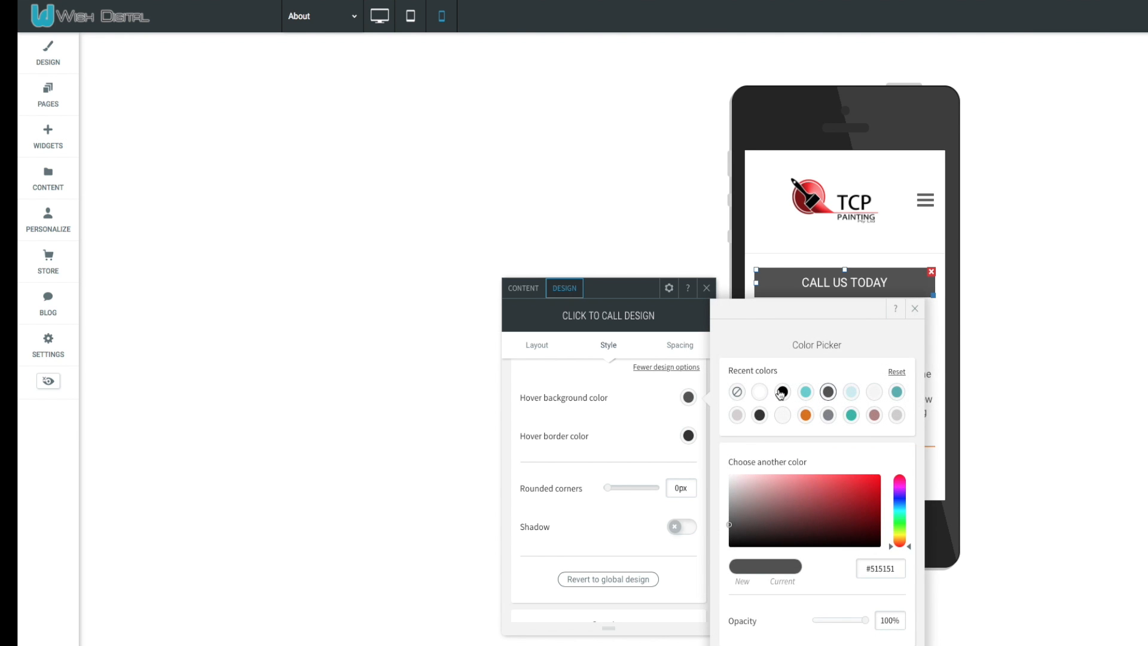
{"action": "left_click", "coordinate": [782, 392]}
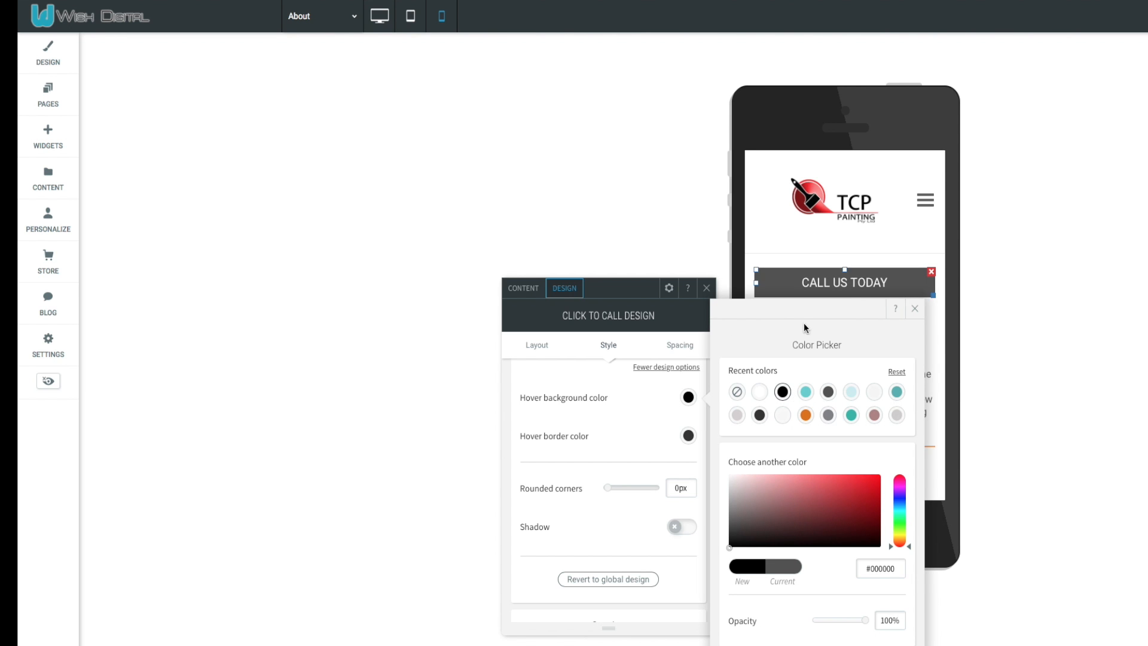
{"action": "left_click", "coordinate": [914, 308]}
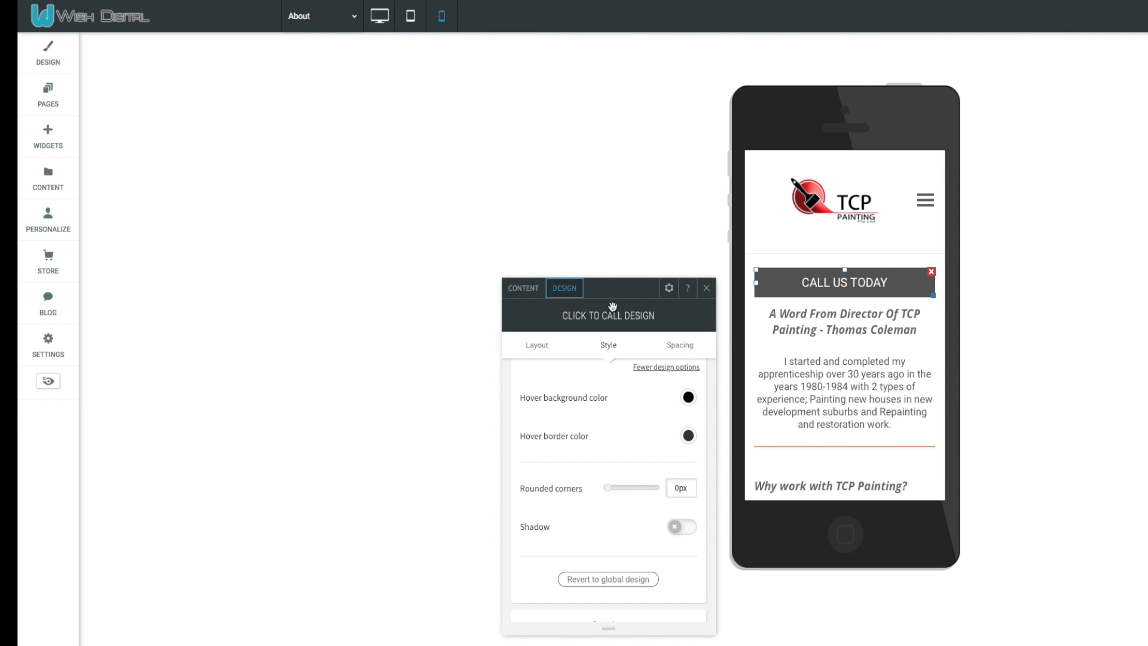
{"action": "left_click", "coordinate": [706, 290]}
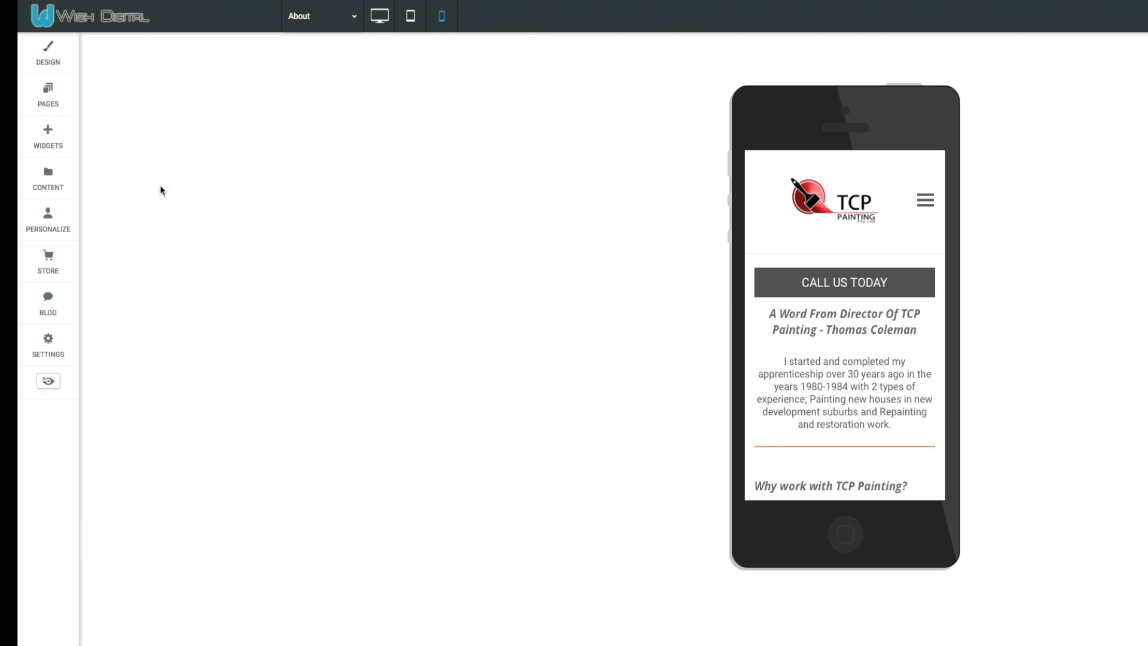
Return to the desktop layout, try out the call button, and hide it on desktop.
{"action": "left_click", "coordinate": [379, 20]}
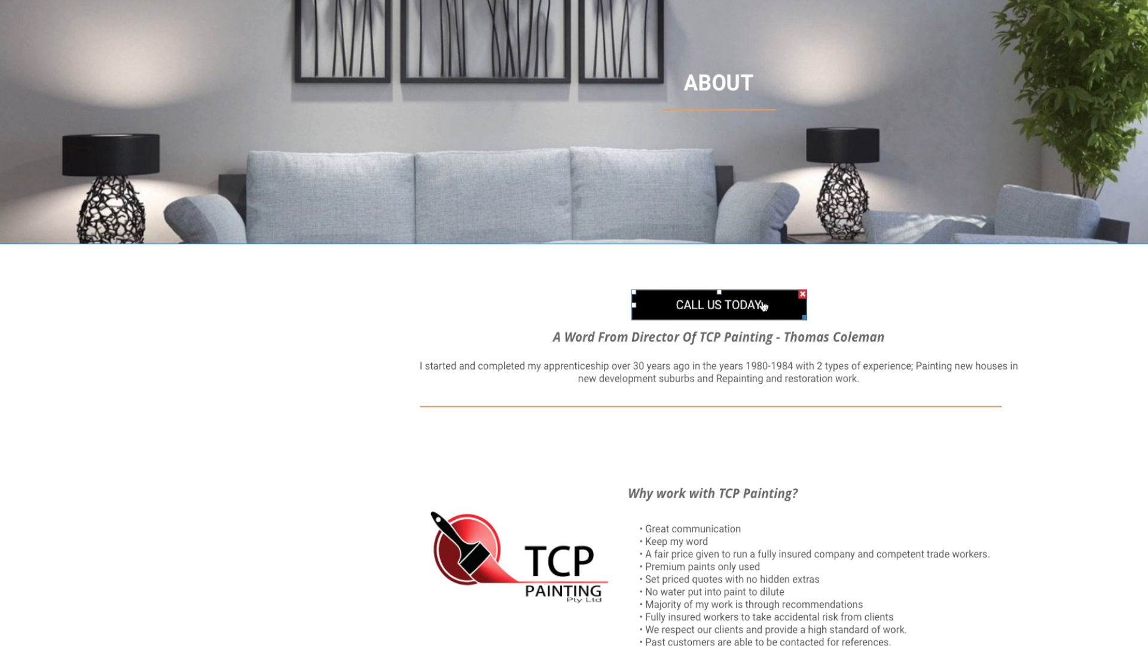
{"action": "left_click", "coordinate": [764, 307]}
{"action": "left_click", "coordinate": [772, 307]}
{"action": "left_click", "coordinate": [769, 306]}
{"action": "left_click", "coordinate": [788, 308]}
{"action": "right_click", "coordinate": [771, 307]}
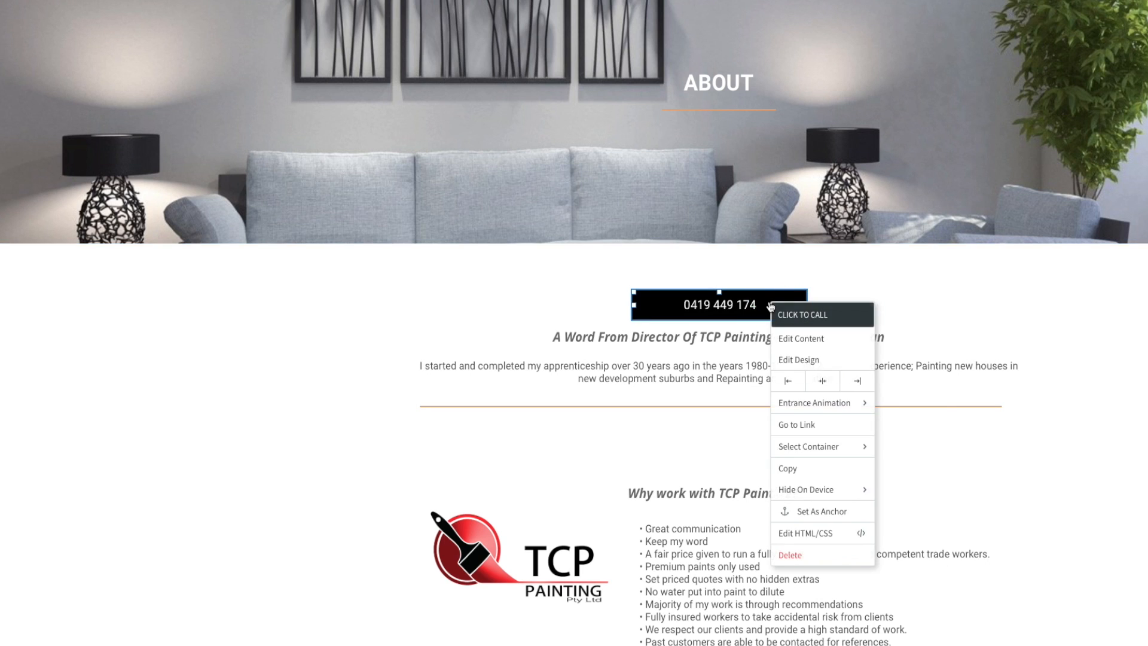
{"action": "mouse_move", "coordinate": [820, 493]}
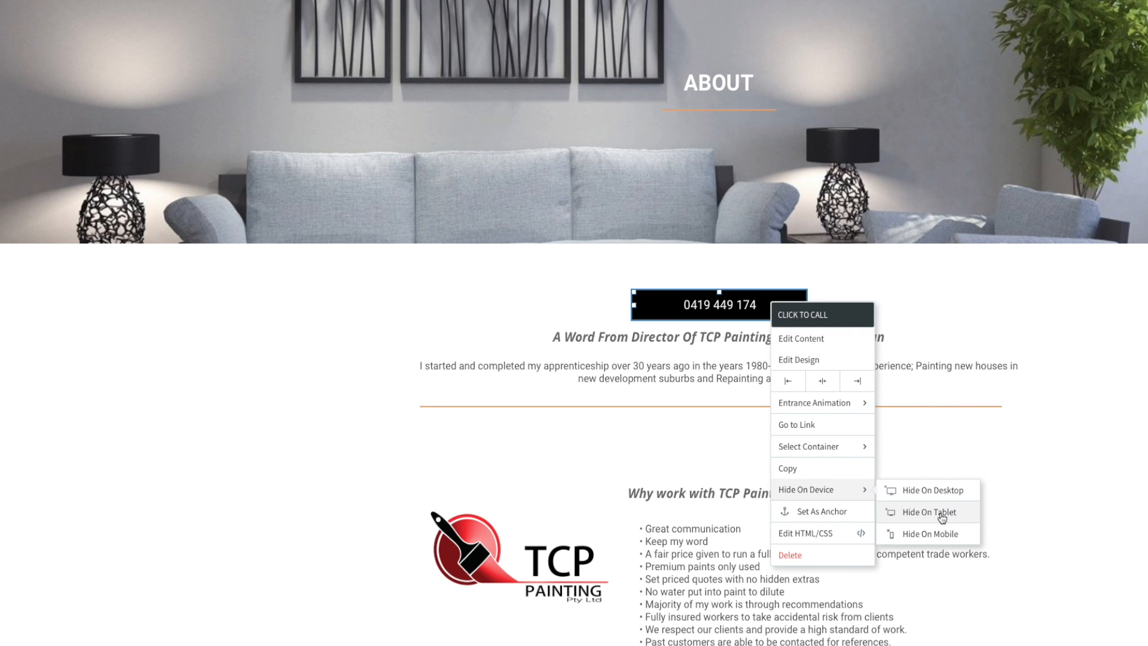
{"action": "left_click", "coordinate": [943, 491]}
{"action": "mouse_move", "coordinate": [805, 494]}
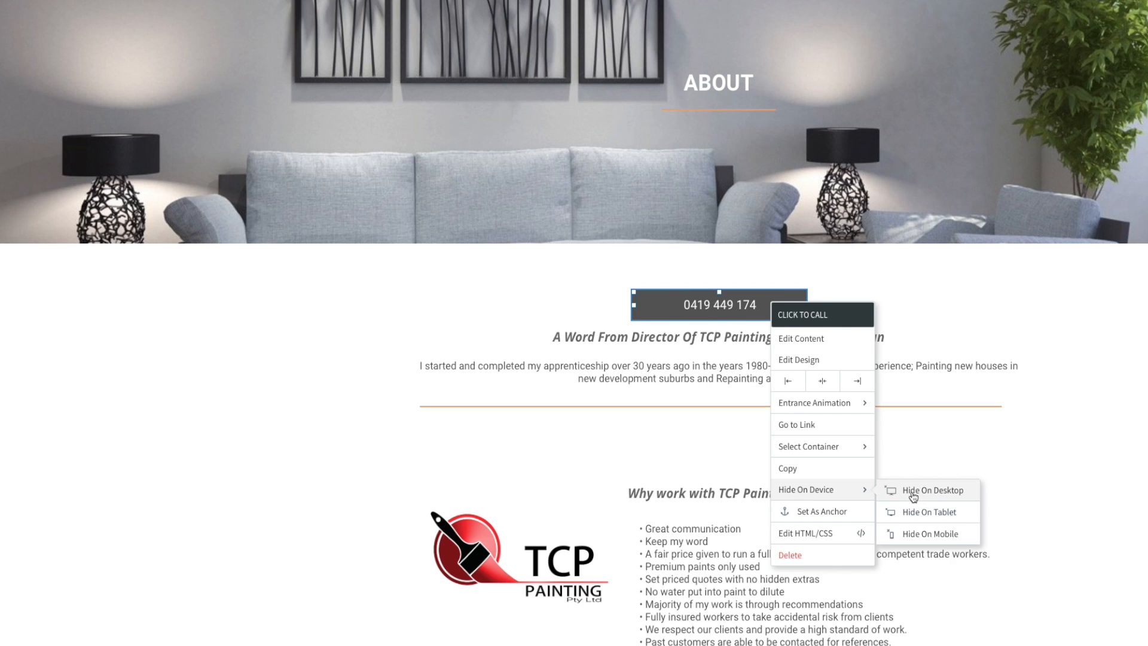
{"action": "left_click", "coordinate": [912, 494]}
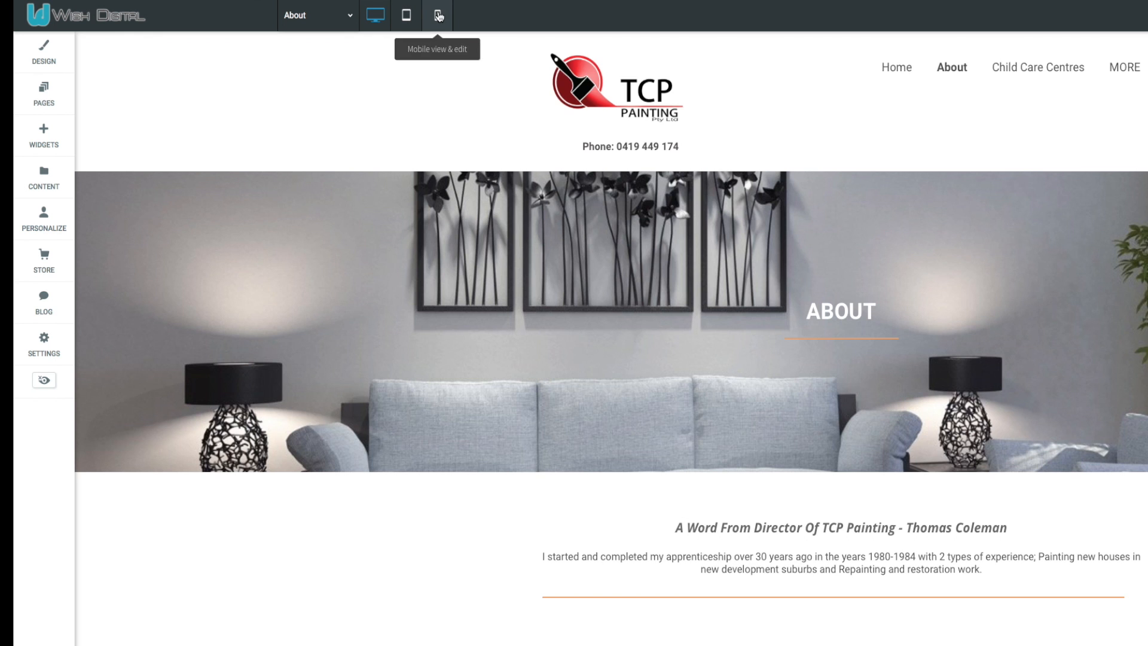
Look at the mobile layout, return to the desktop layout, and add a Button widget directly below the About banner.
{"action": "left_click", "coordinate": [439, 16]}
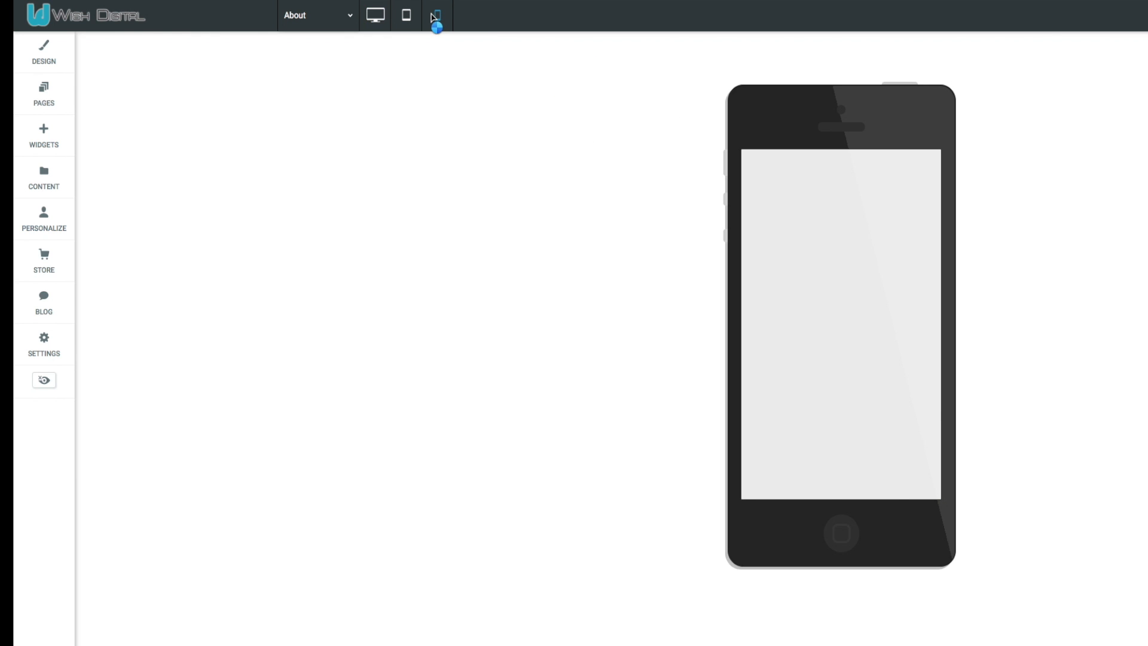
{"action": "left_click", "coordinate": [362, 20]}
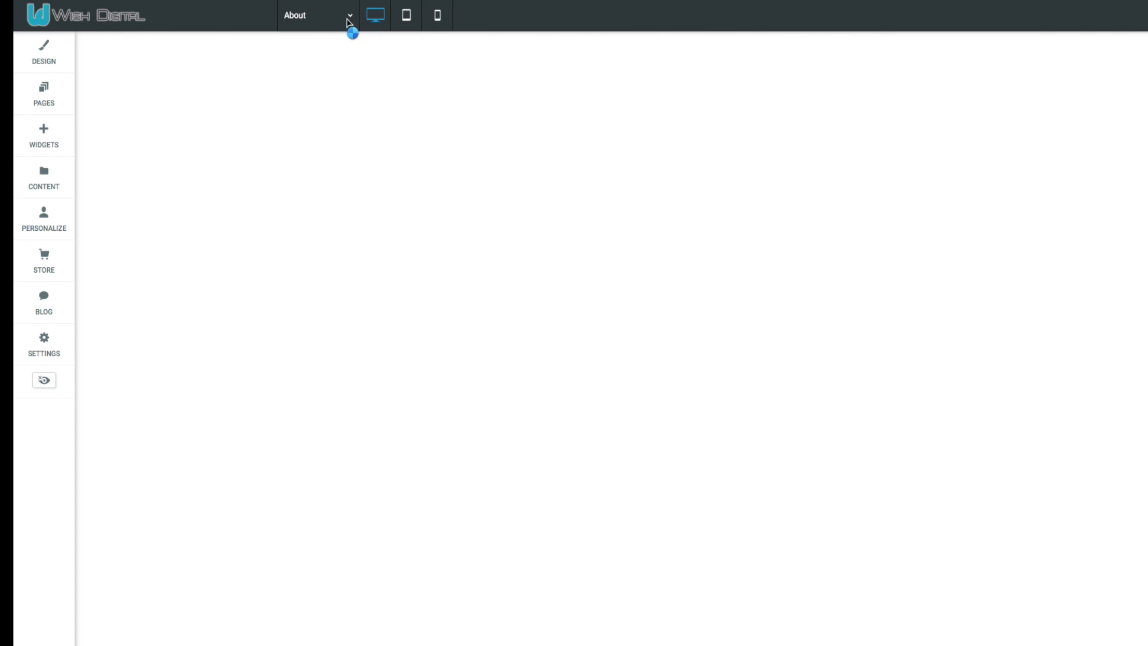
{"action": "left_click", "coordinate": [44, 133]}
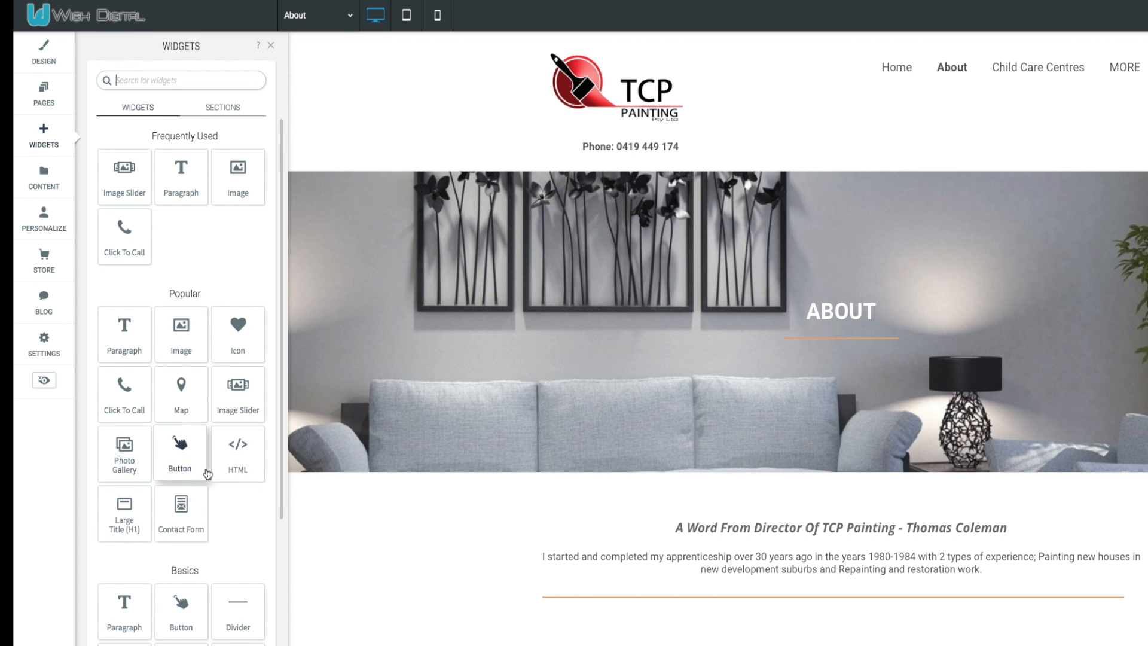
{"action": "scroll", "coordinate": [208, 473], "scroll_direction": "down", "scroll_amount": 2}
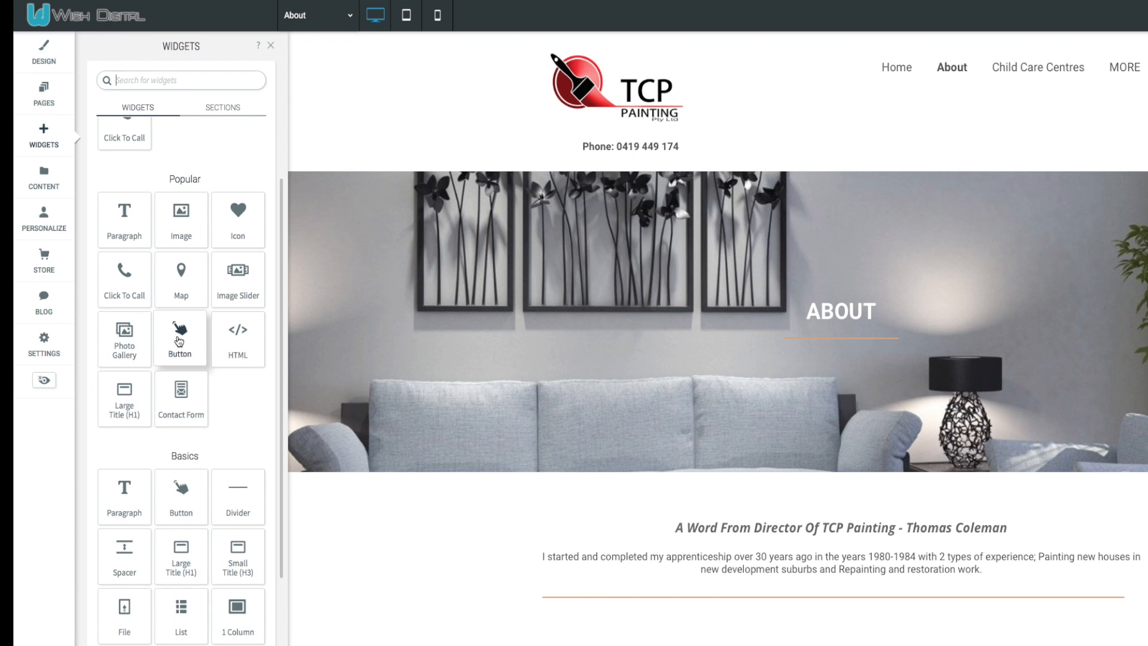
{"action": "left_click_drag", "start_coordinate": [178, 341], "coordinate": [830, 504]}
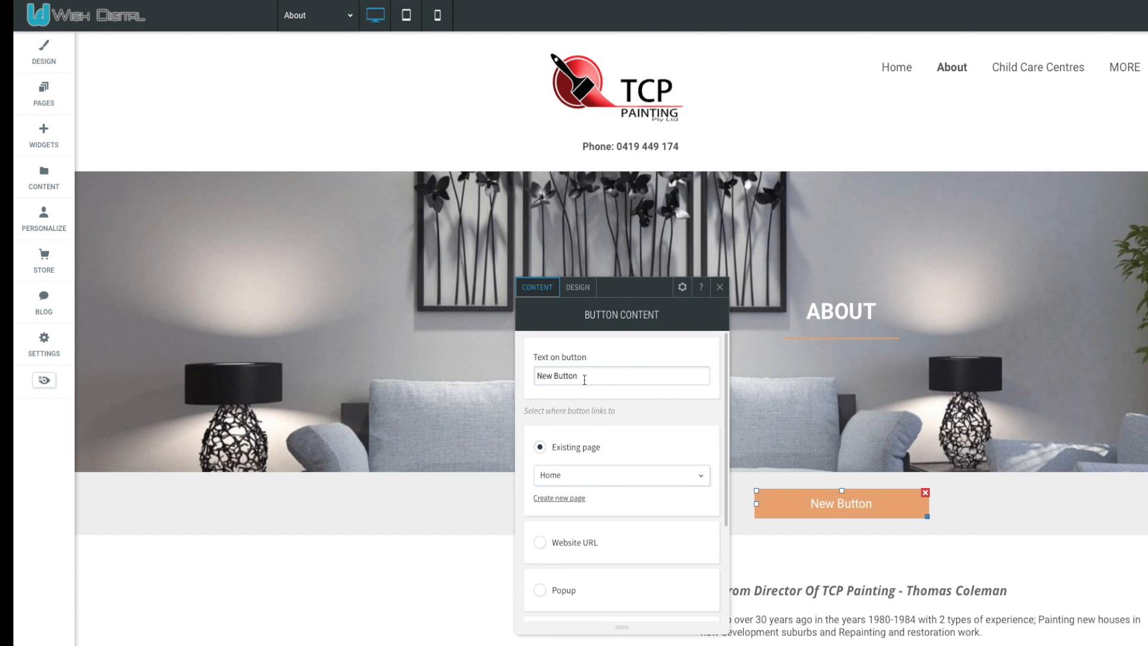
Link the new button to the existing Gallery page and set its text to GO TO OUR GALLERY.
{"action": "left_click_drag", "start_coordinate": [590, 372], "coordinate": [512, 382]}
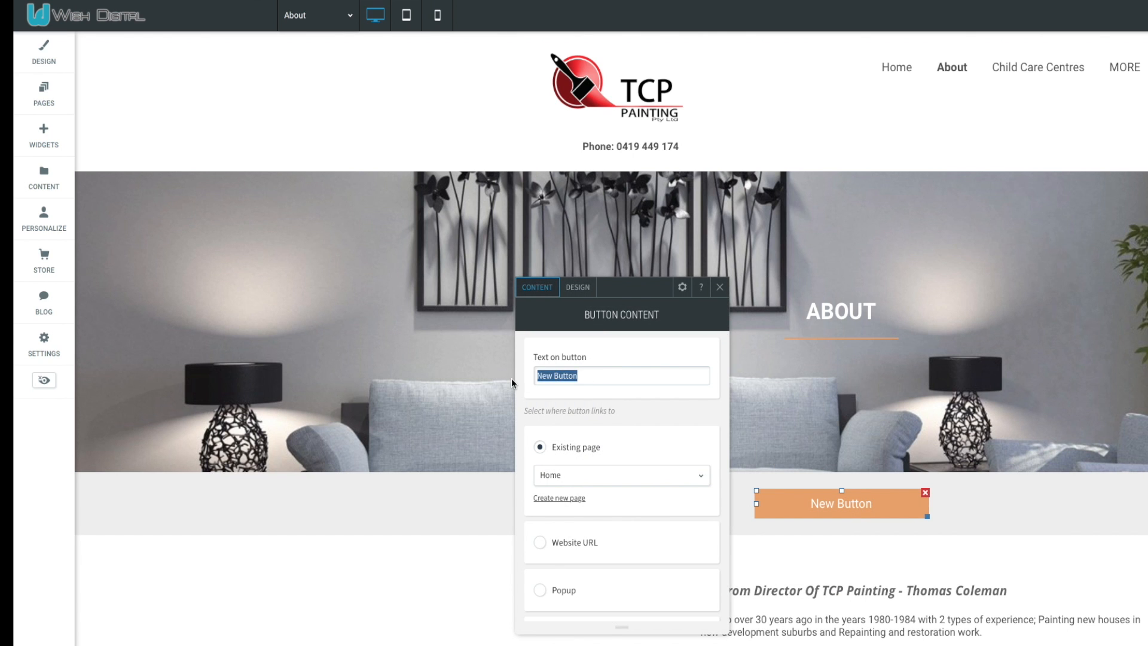
{"action": "type", "text": "RED MORE"}
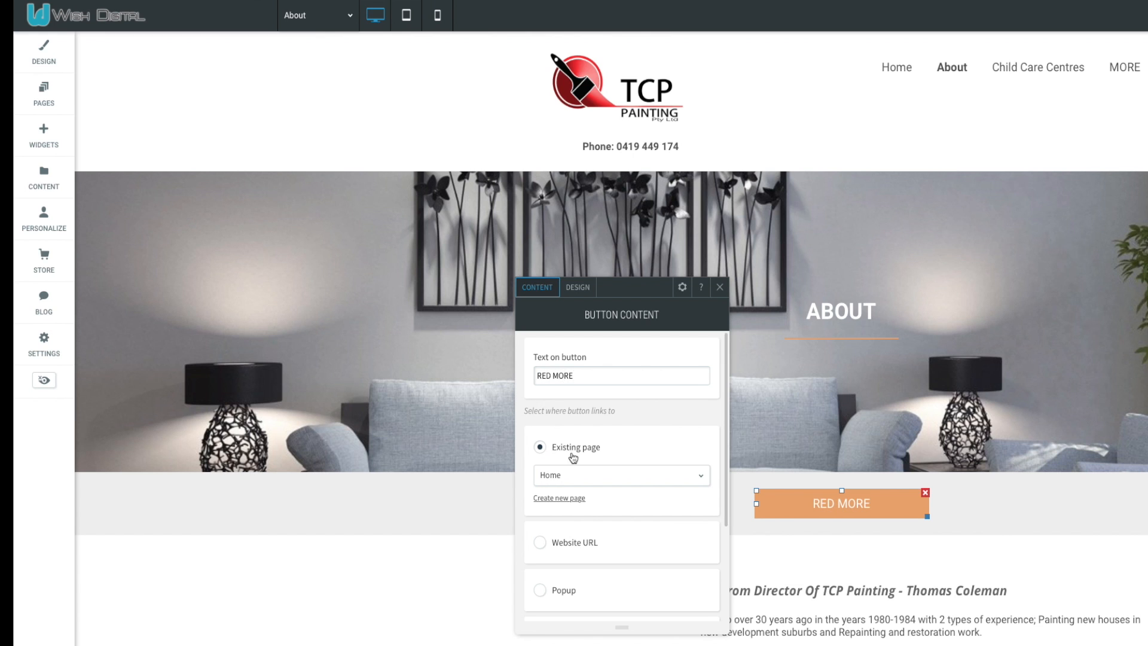
{"action": "left_click", "coordinate": [575, 475]}
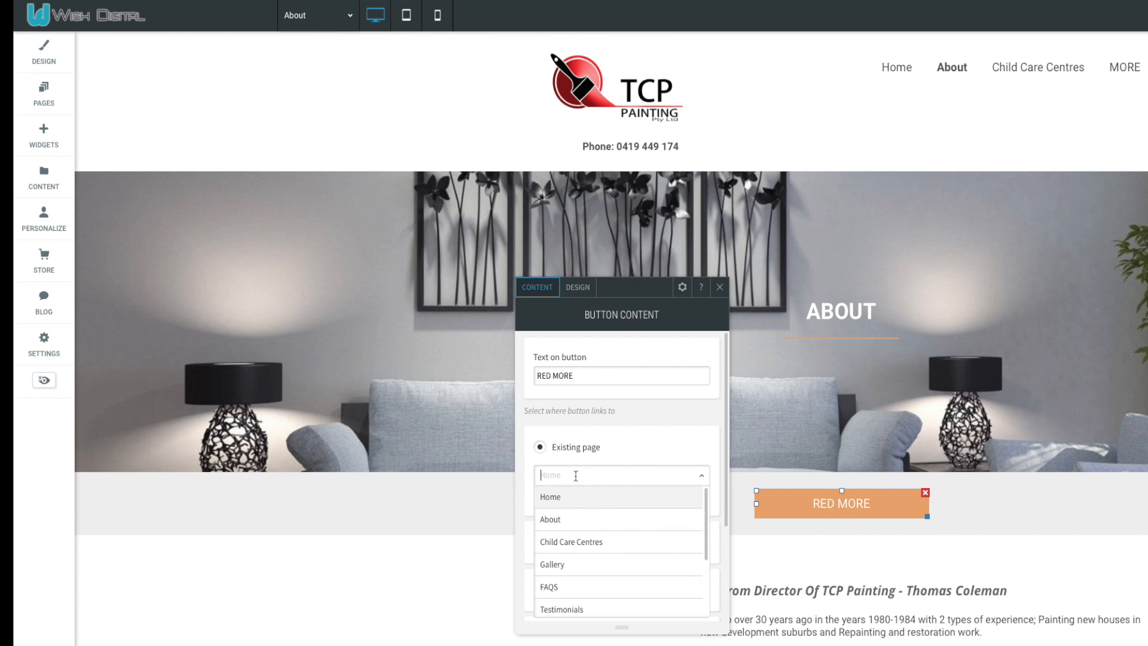
{"action": "left_click", "coordinate": [569, 566]}
{"action": "left_click_drag", "start_coordinate": [579, 385], "coordinate": [509, 367]}
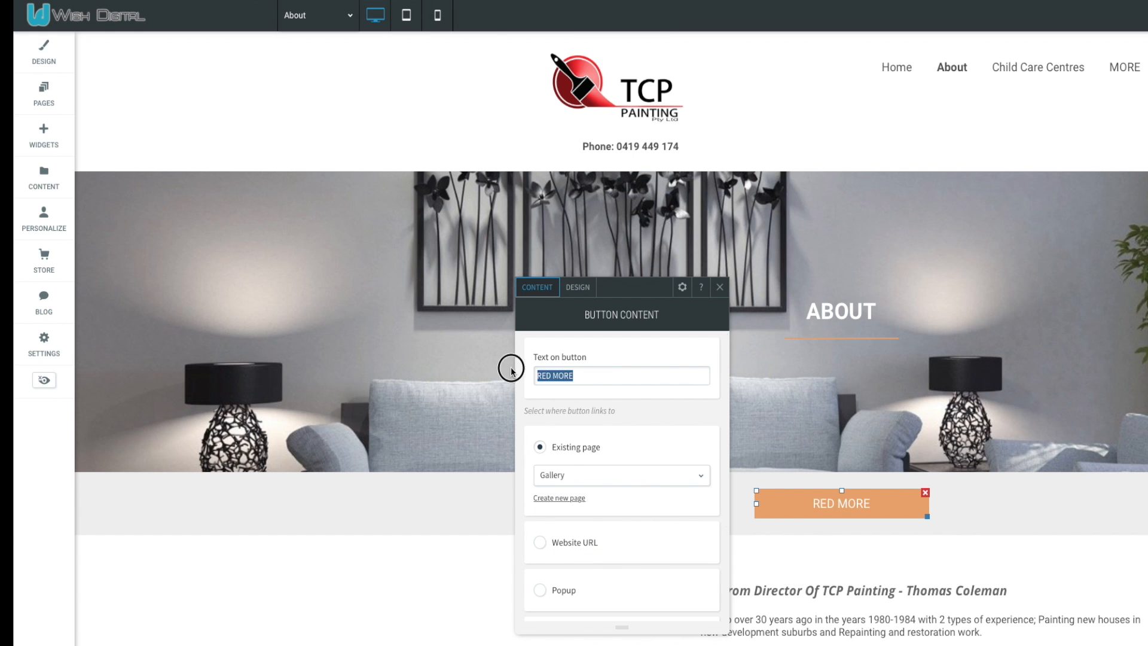
{"action": "type", "text": "GO TO OUR GALLERY"}
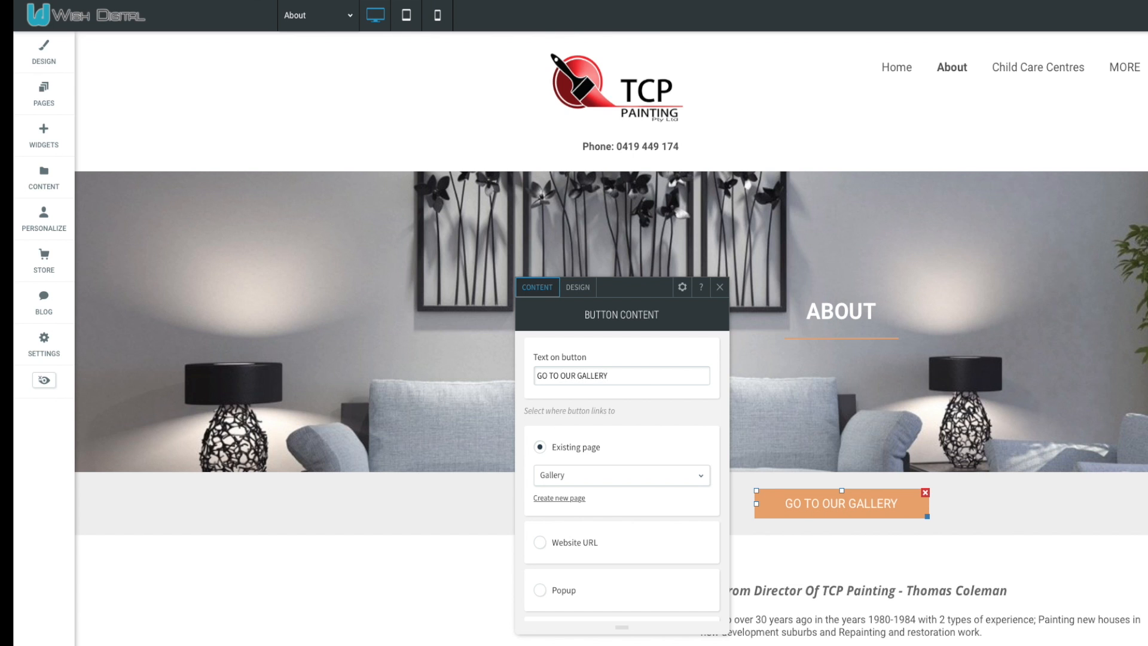
Set the gallery button's background color to the recent dark gray.
{"action": "left_click", "coordinate": [577, 287]}
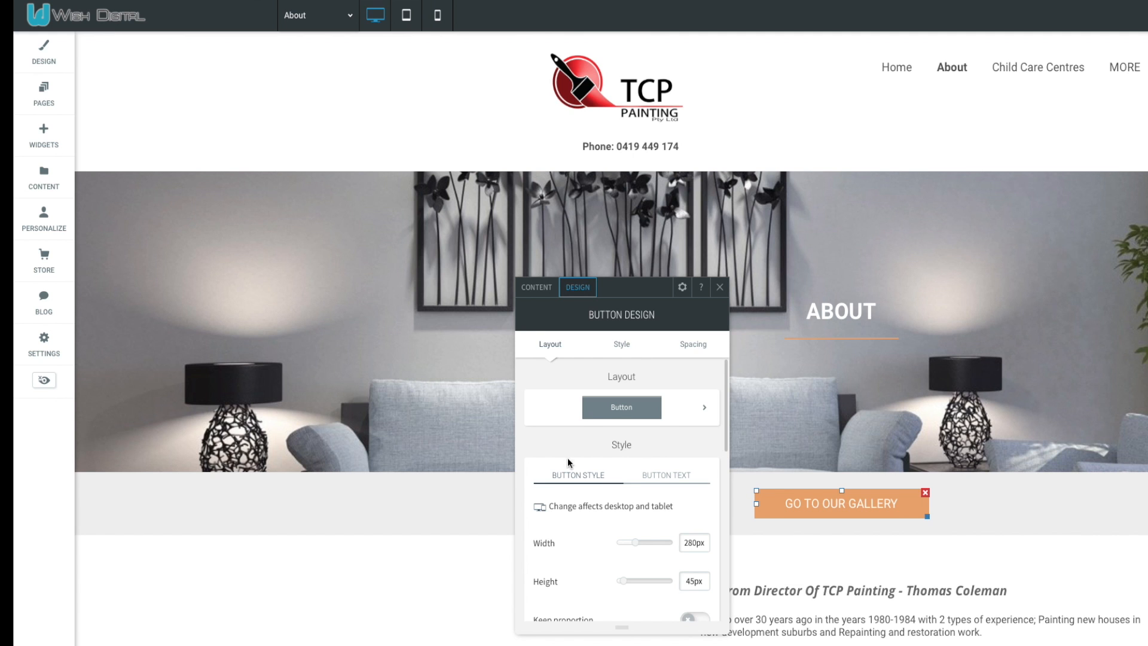
{"action": "scroll", "coordinate": [585, 445], "scroll_direction": "down", "scroll_amount": 1}
{"action": "scroll", "coordinate": [585, 447], "scroll_direction": "down", "scroll_amount": 3}
{"action": "left_click", "coordinate": [701, 497]}
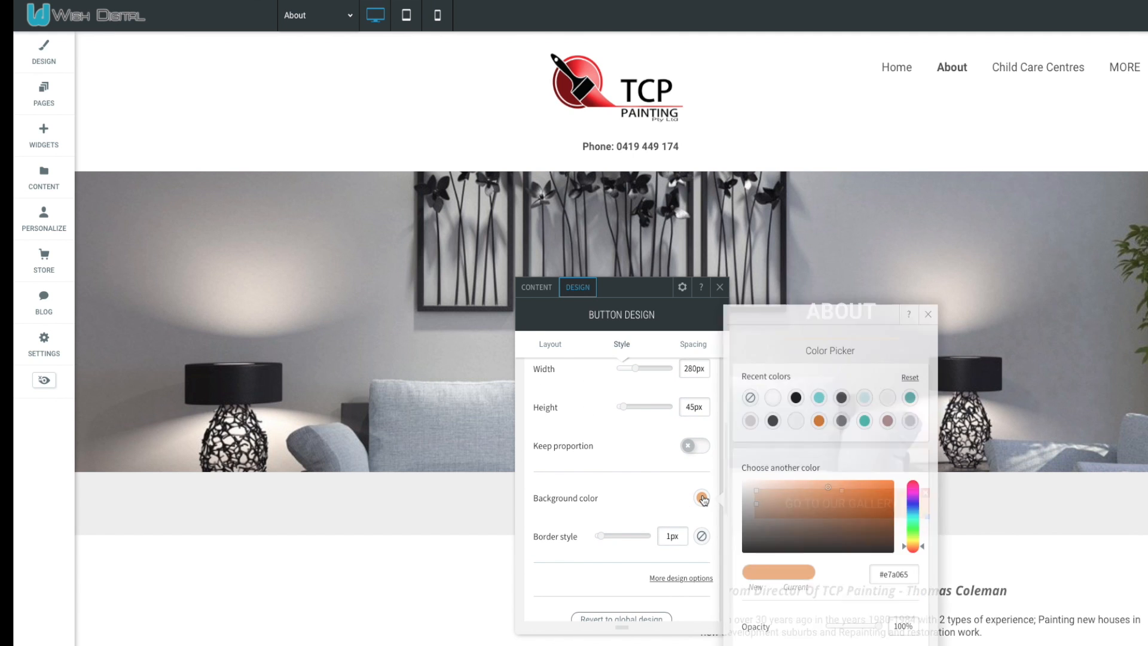
{"action": "left_click", "coordinate": [840, 398]}
Set the gallery button's hover background color to black #000000 and close its design settings.
{"action": "scroll", "coordinate": [594, 499], "scroll_direction": "down", "scroll_amount": 4}
{"action": "left_click", "coordinate": [694, 409]}
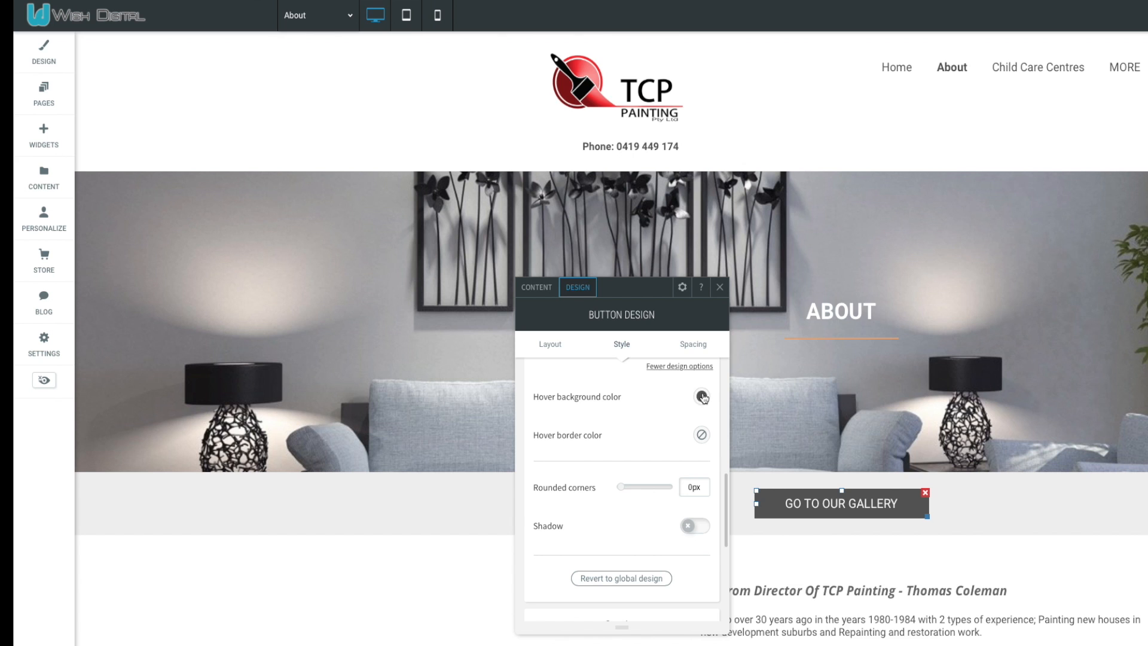
{"action": "left_click", "coordinate": [702, 396]}
{"action": "left_click", "coordinate": [796, 392]}
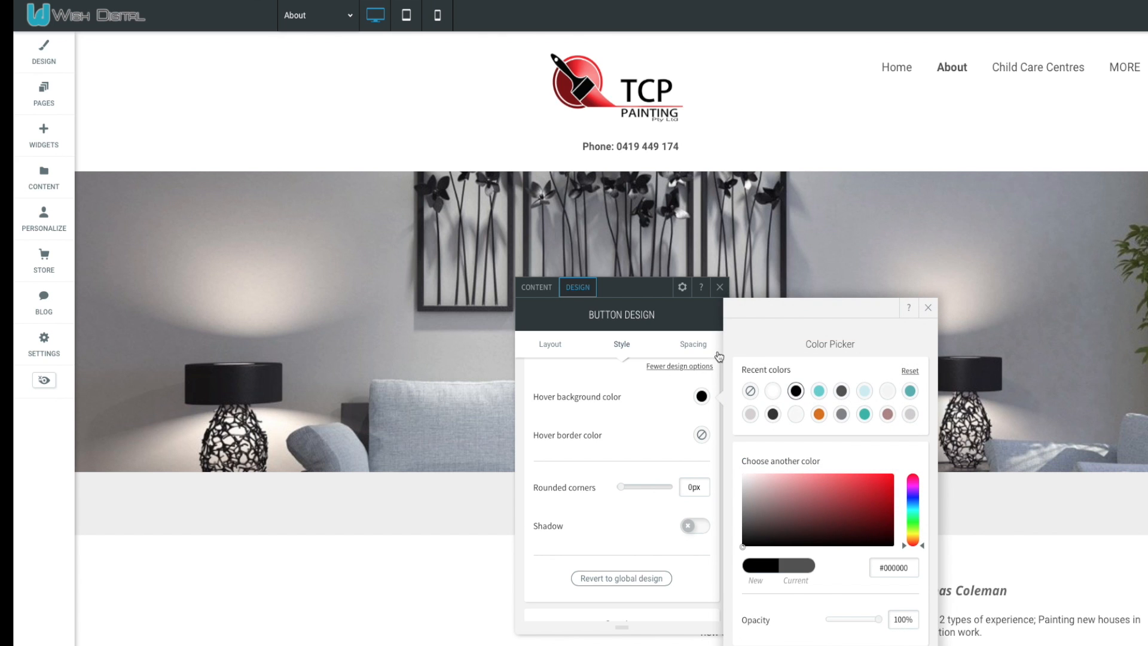
{"action": "left_click", "coordinate": [931, 306]}
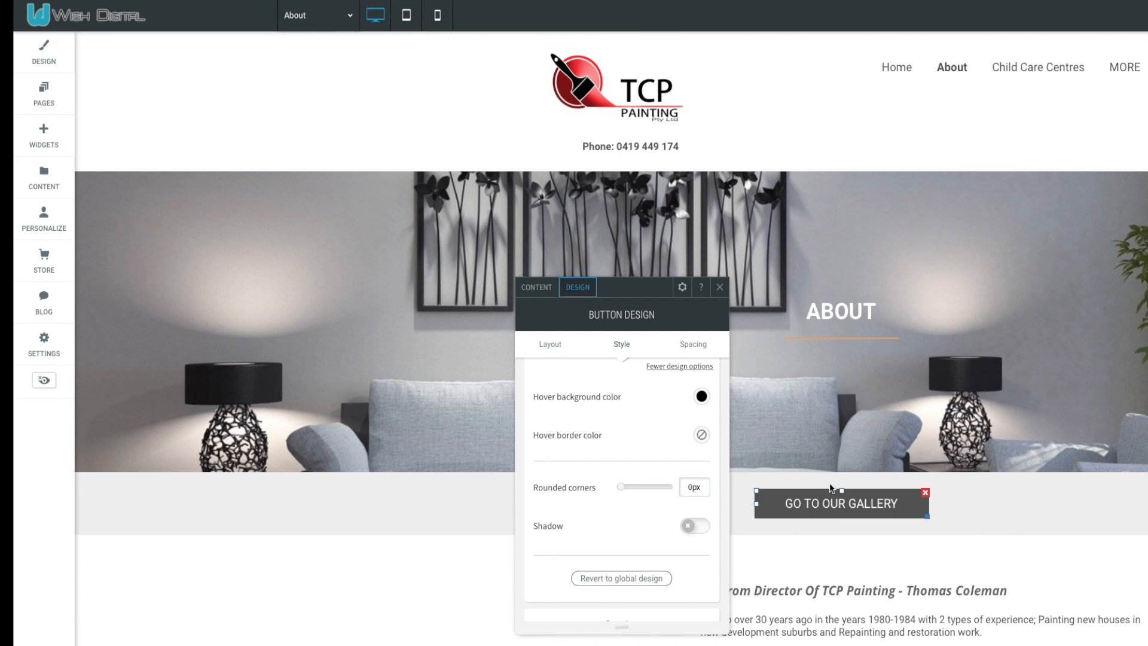
{"action": "left_click", "coordinate": [719, 287]}
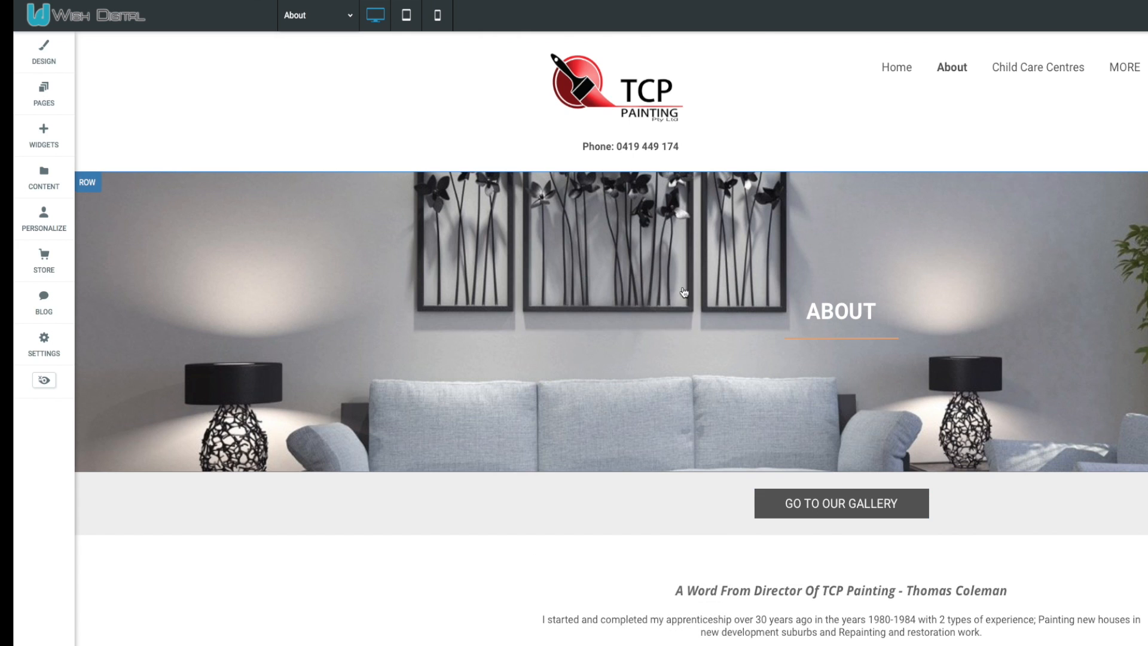
Add a Contact Form widget below the GO TO OUR GALLERY button.
{"action": "left_click", "coordinate": [39, 141]}
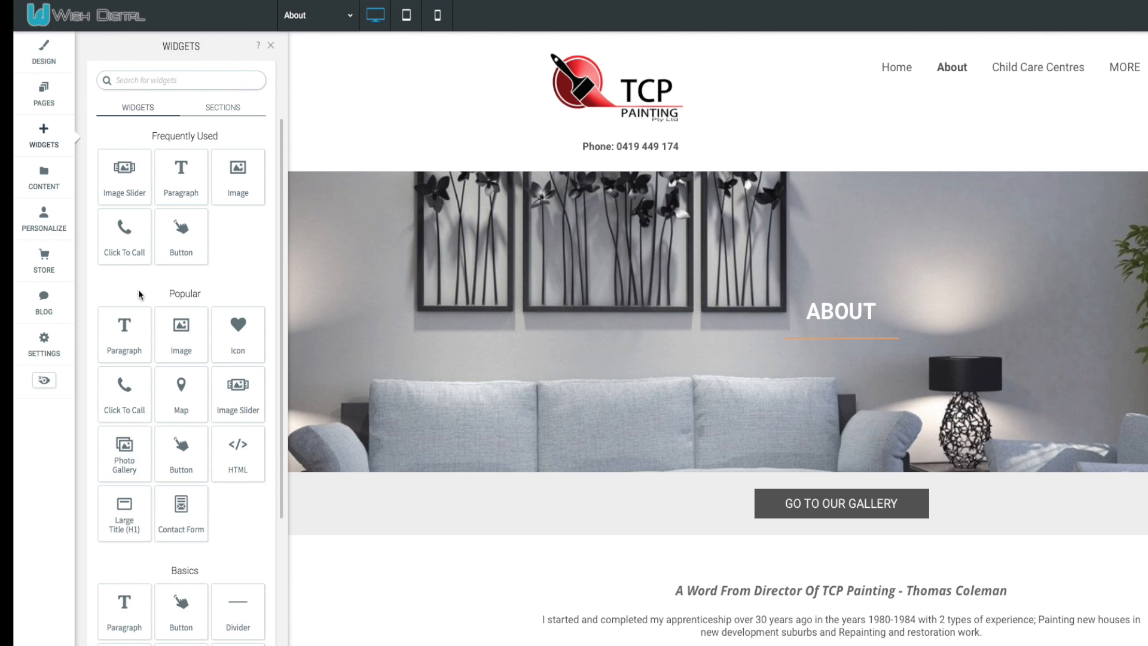
{"action": "scroll", "coordinate": [139, 294], "scroll_direction": "down", "scroll_amount": 1}
{"action": "scroll", "coordinate": [138, 289], "scroll_direction": "down", "scroll_amount": 3}
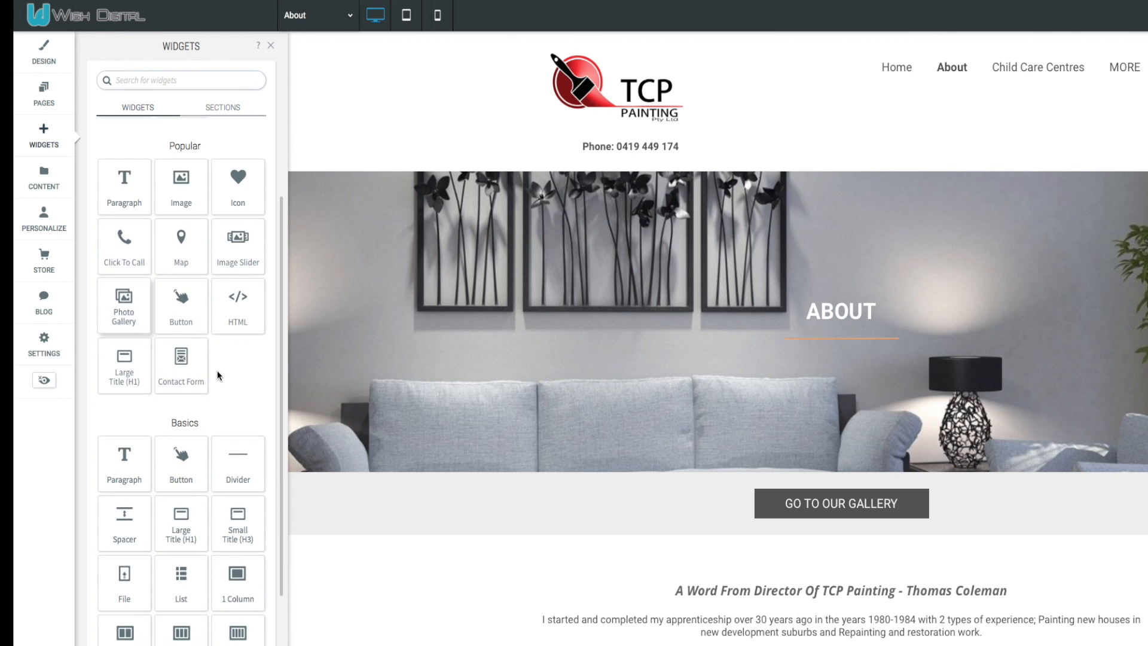
{"action": "left_click_drag", "start_coordinate": [180, 361], "coordinate": [801, 545]}
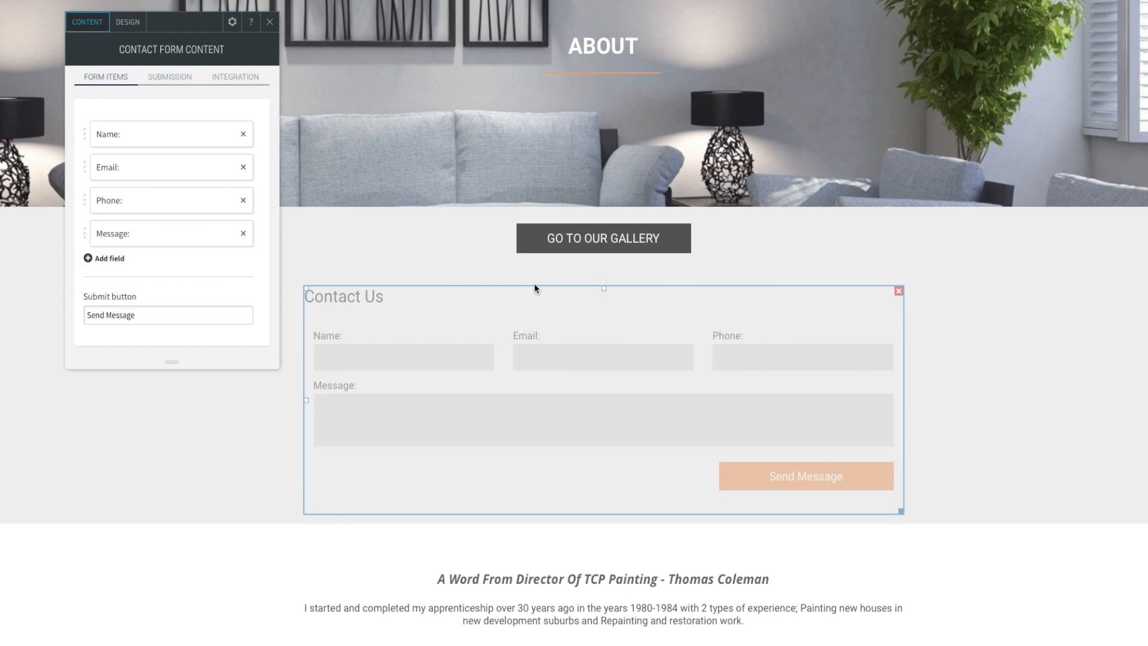
Add a new field to the contact form and open its label for editing.
{"action": "scroll", "coordinate": [153, 217], "scroll_direction": "down", "scroll_amount": 1}
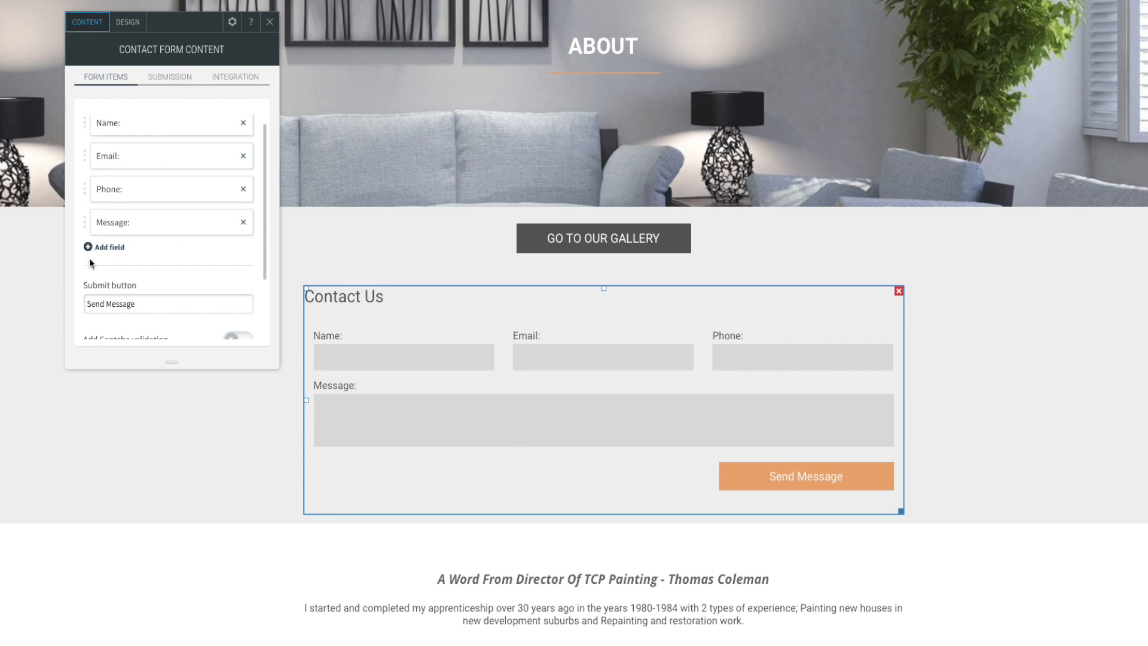
{"action": "left_click", "coordinate": [89, 249]}
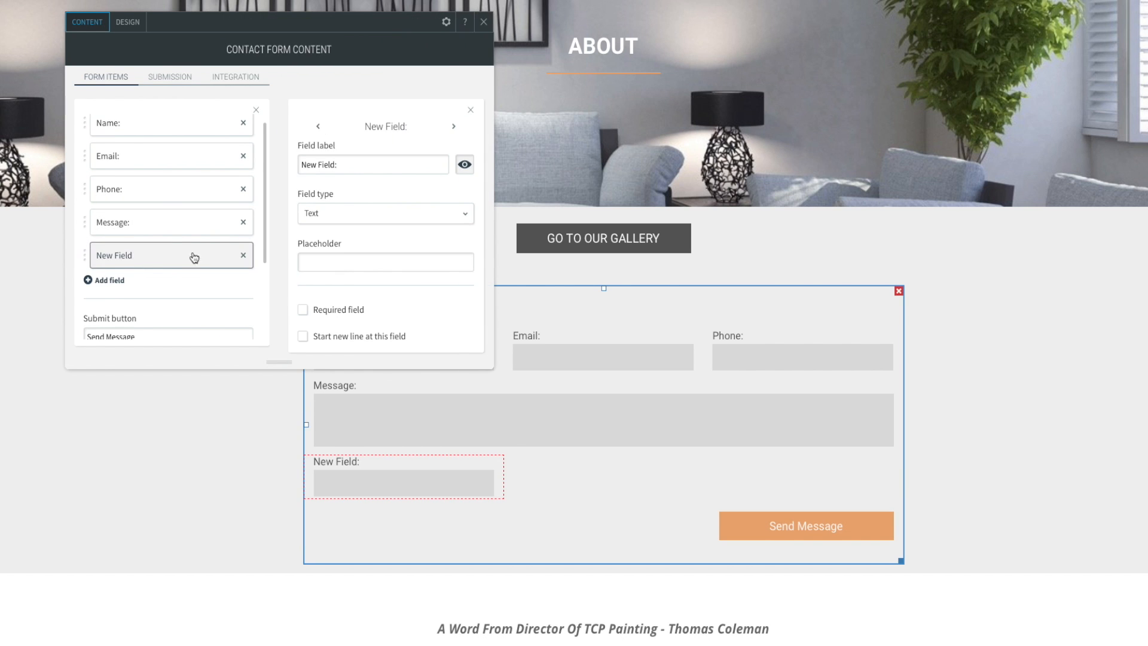
{"action": "left_click", "coordinate": [190, 259]}
{"action": "left_click", "coordinate": [149, 256]}
{"action": "left_click", "coordinate": [428, 164]}
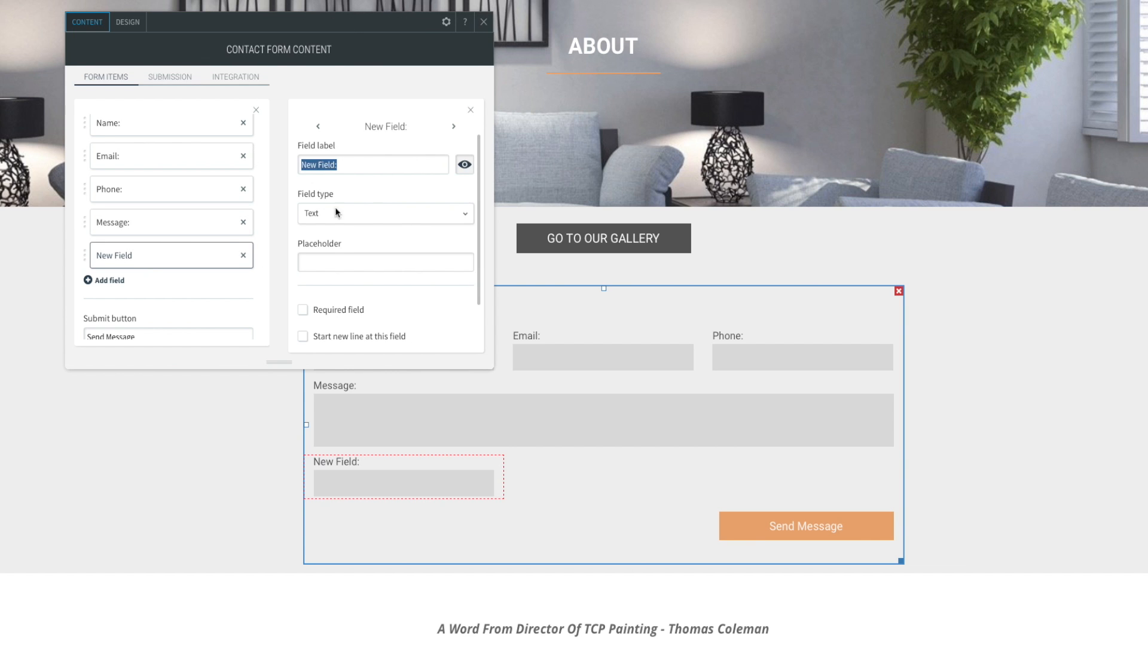
Set the new contact form field's type to Date and its label to DATE:.
{"action": "left_click", "coordinate": [353, 213]}
{"action": "scroll", "coordinate": [364, 289], "scroll_direction": "down", "scroll_amount": 2}
{"action": "scroll", "coordinate": [358, 286], "scroll_direction": "down", "scroll_amount": 1}
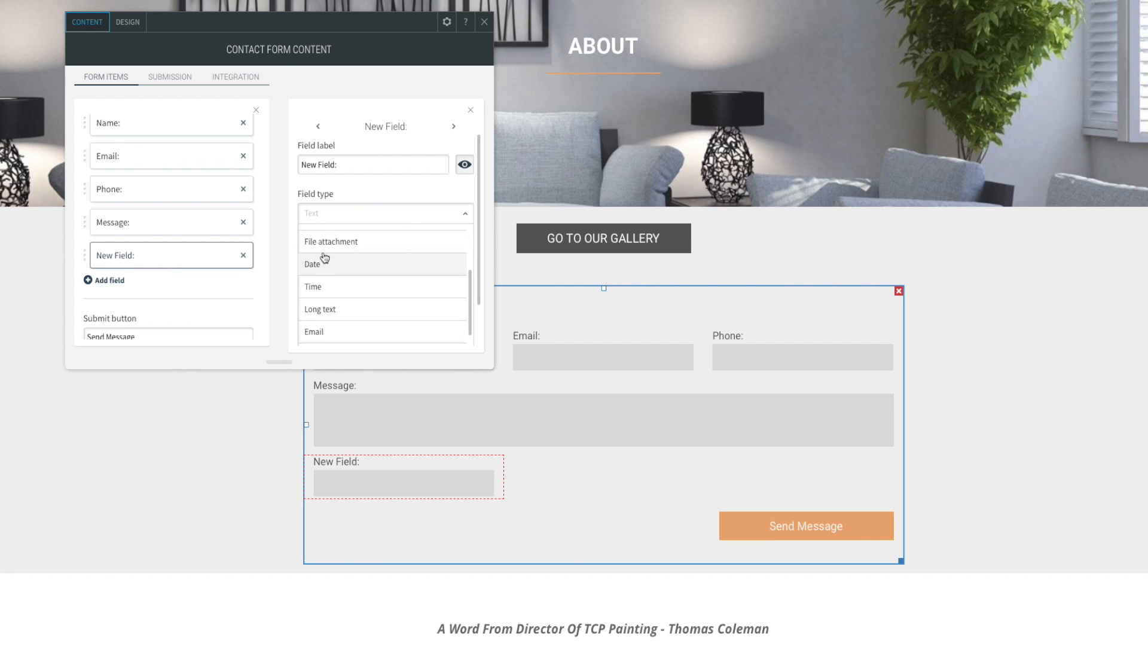
{"action": "left_click", "coordinate": [331, 264]}
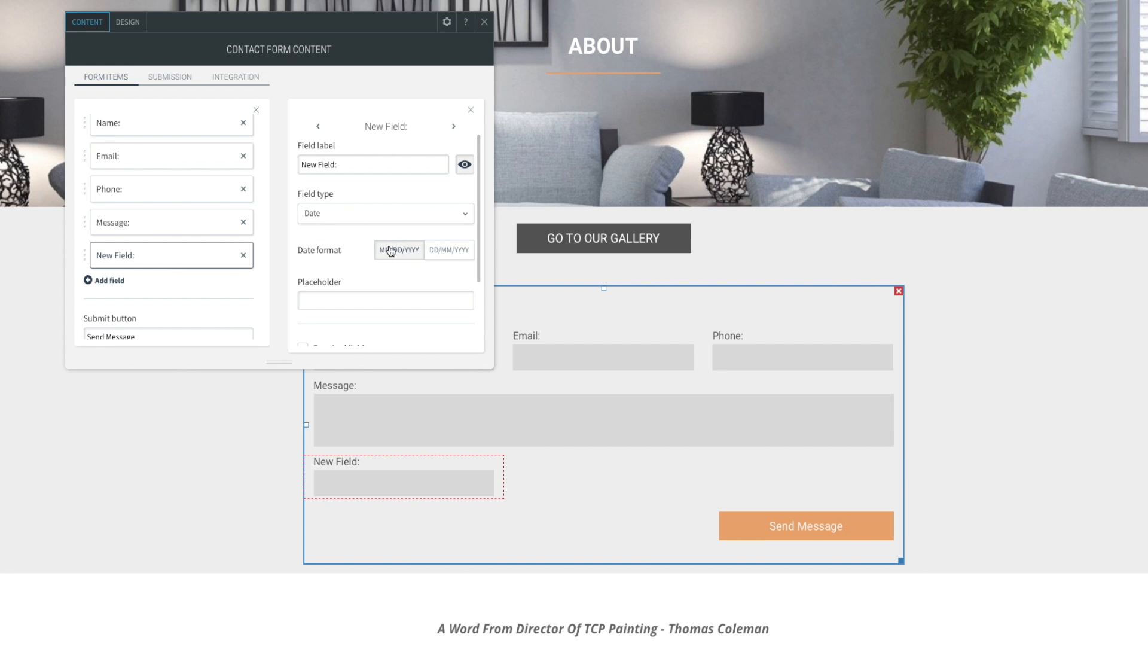
{"action": "triple_click", "coordinate": [343, 164]}
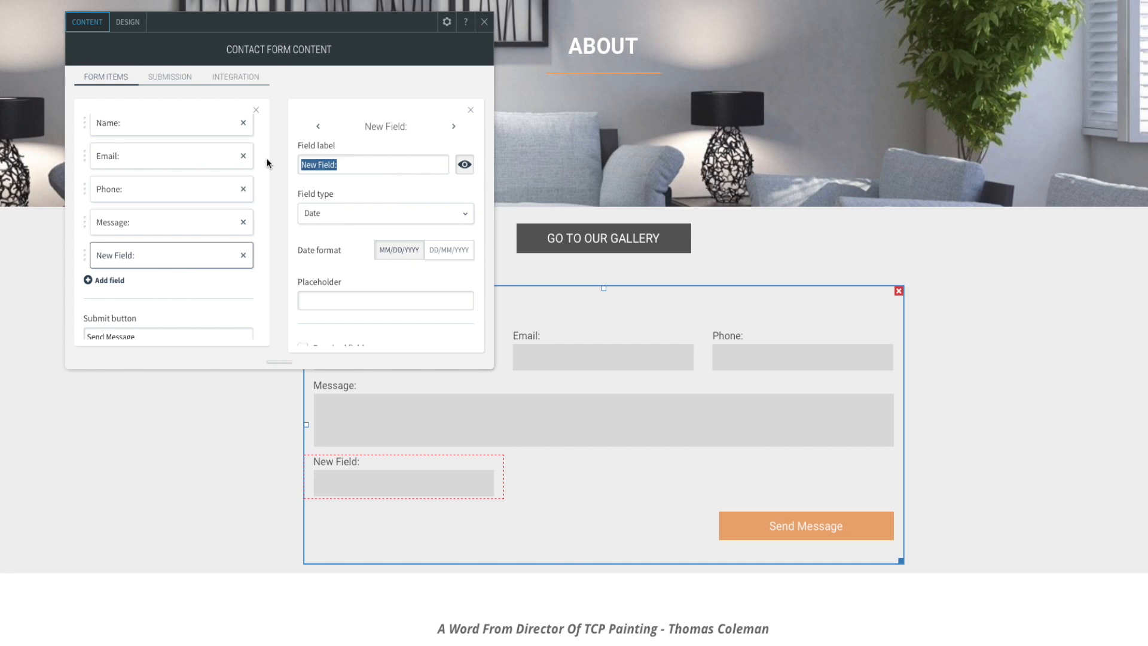
{"action": "type", "text": "DATE:"}
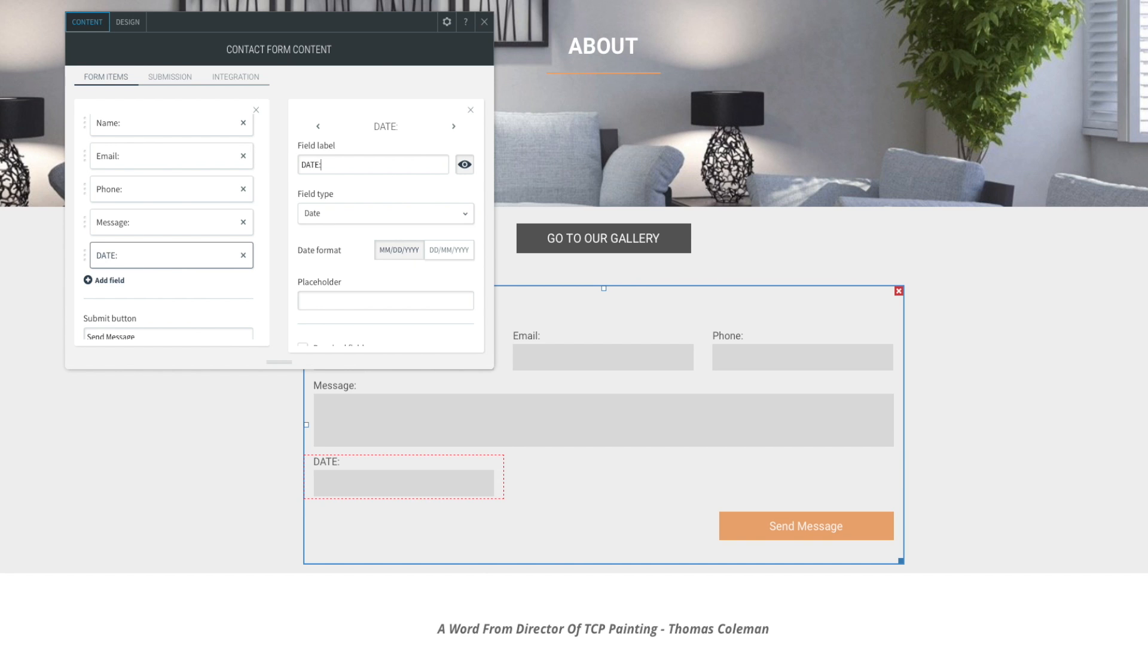
View the contact form's submission recipients settings and close the form settings.
{"action": "left_click", "coordinate": [160, 76]}
{"action": "left_click", "coordinate": [148, 147]}
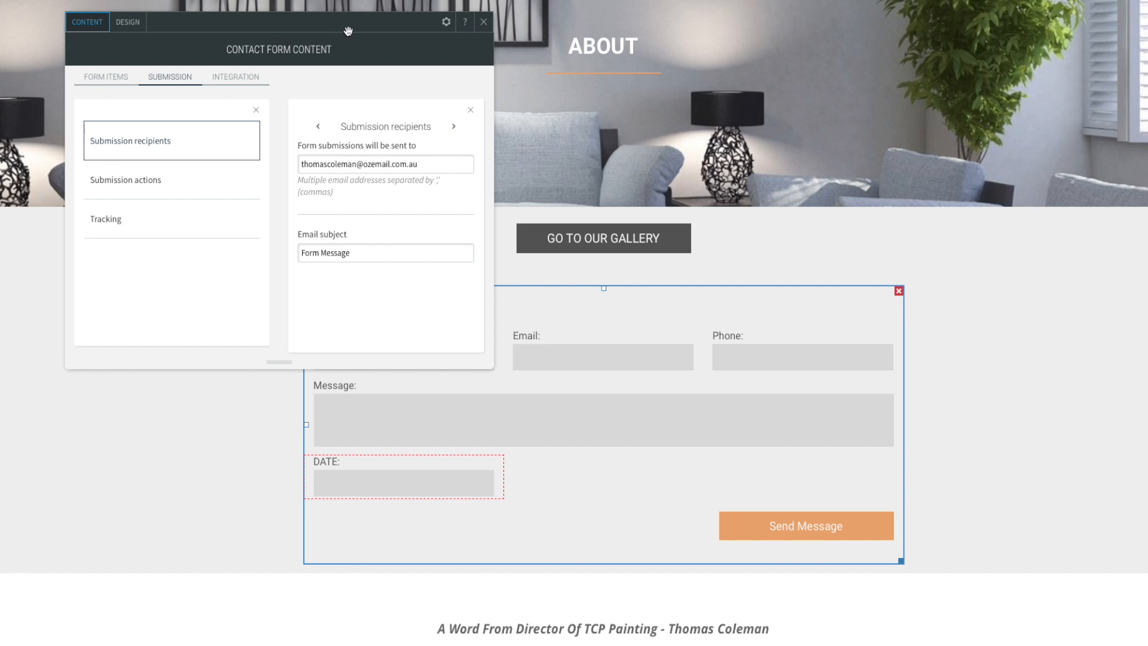
{"action": "left_click", "coordinate": [484, 24]}
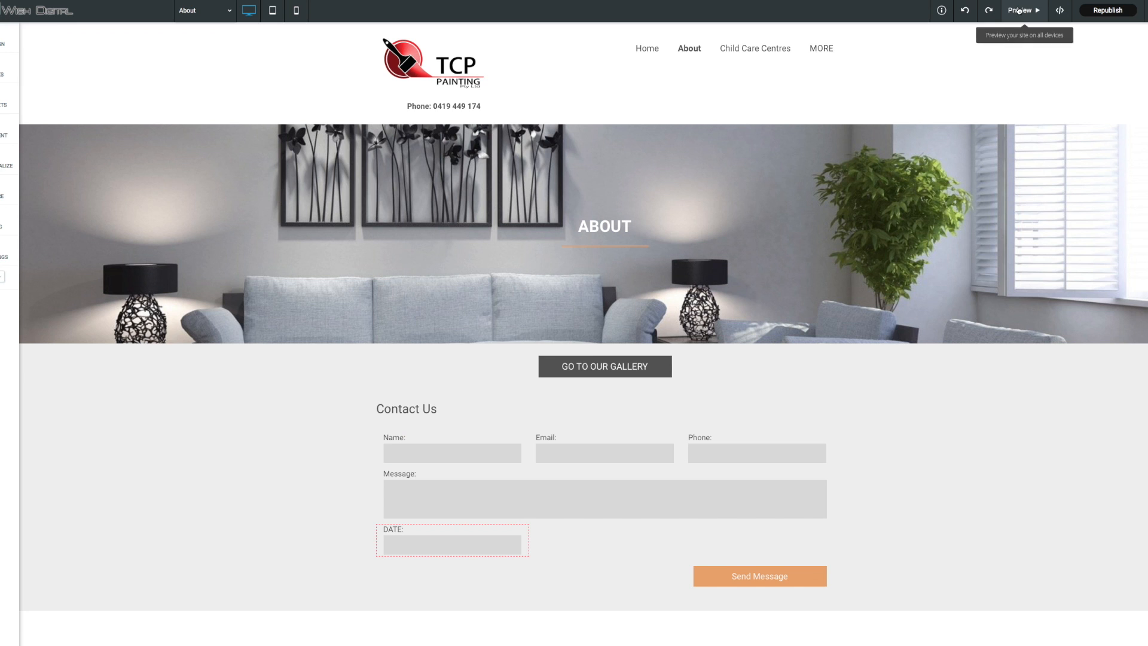
Preview the site, test the form's date field with 01/17/2017, and return to the editor.
{"action": "left_click", "coordinate": [1018, 11]}
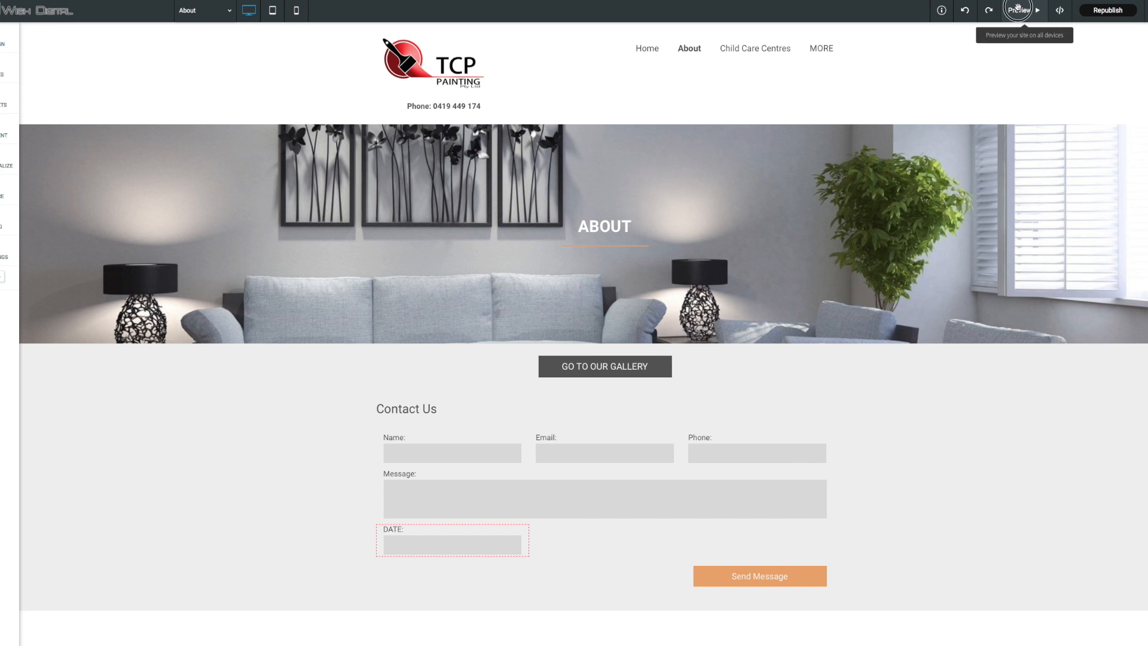
{"action": "left_click", "coordinate": [461, 545]}
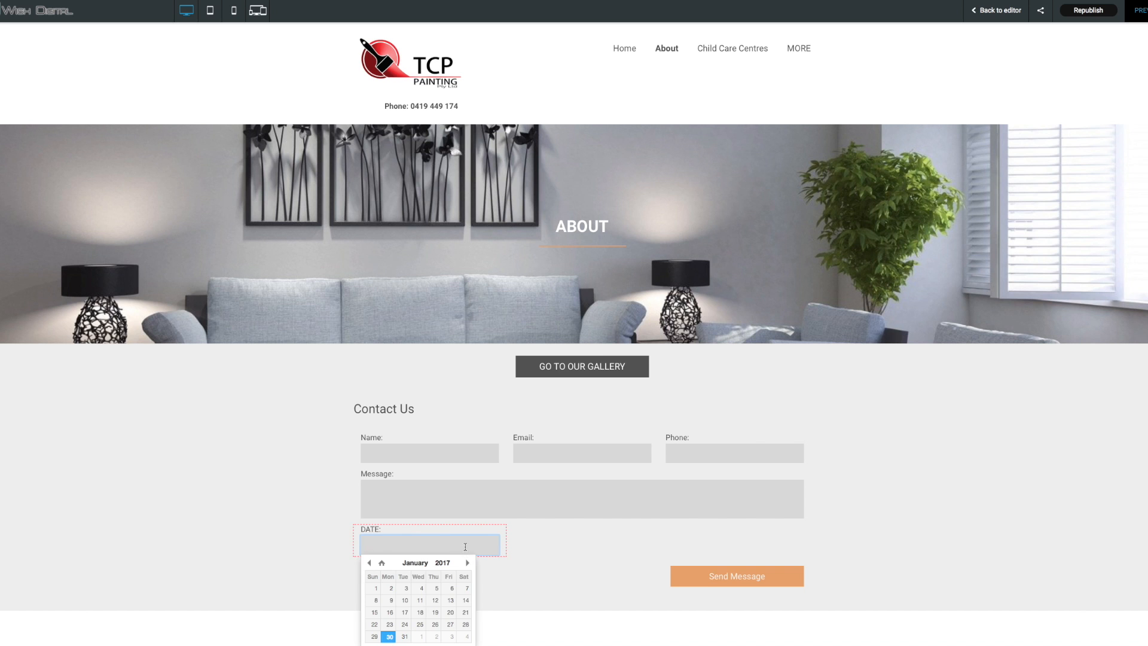
{"action": "left_click", "coordinate": [403, 612]}
{"action": "left_click", "coordinate": [536, 566]}
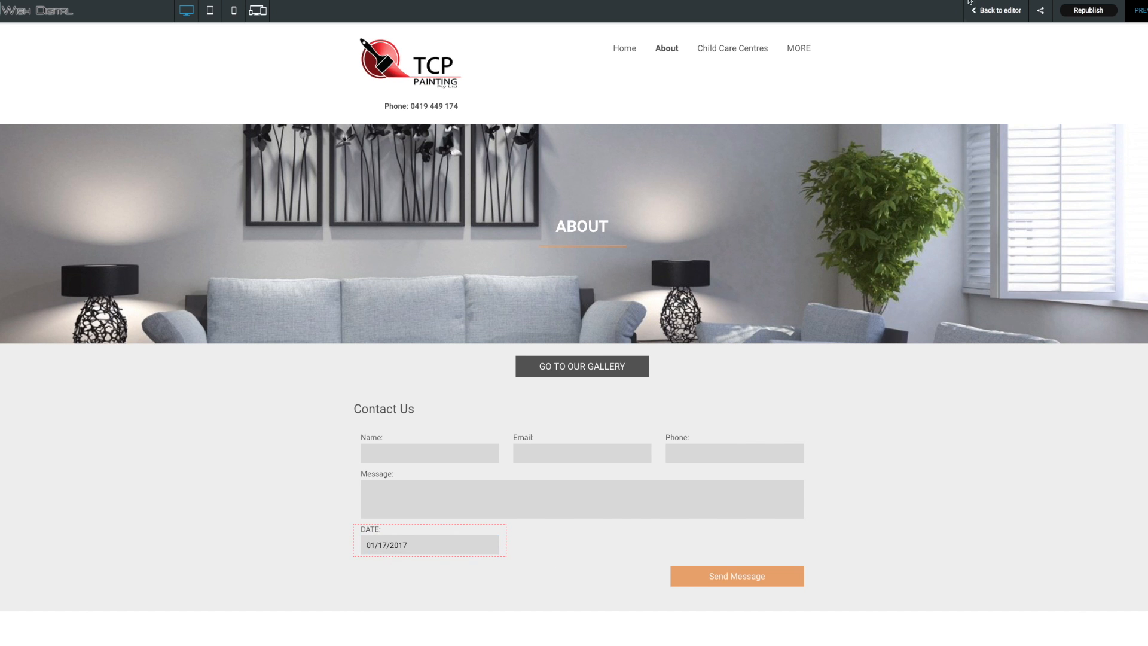
{"action": "left_click", "coordinate": [990, 9]}
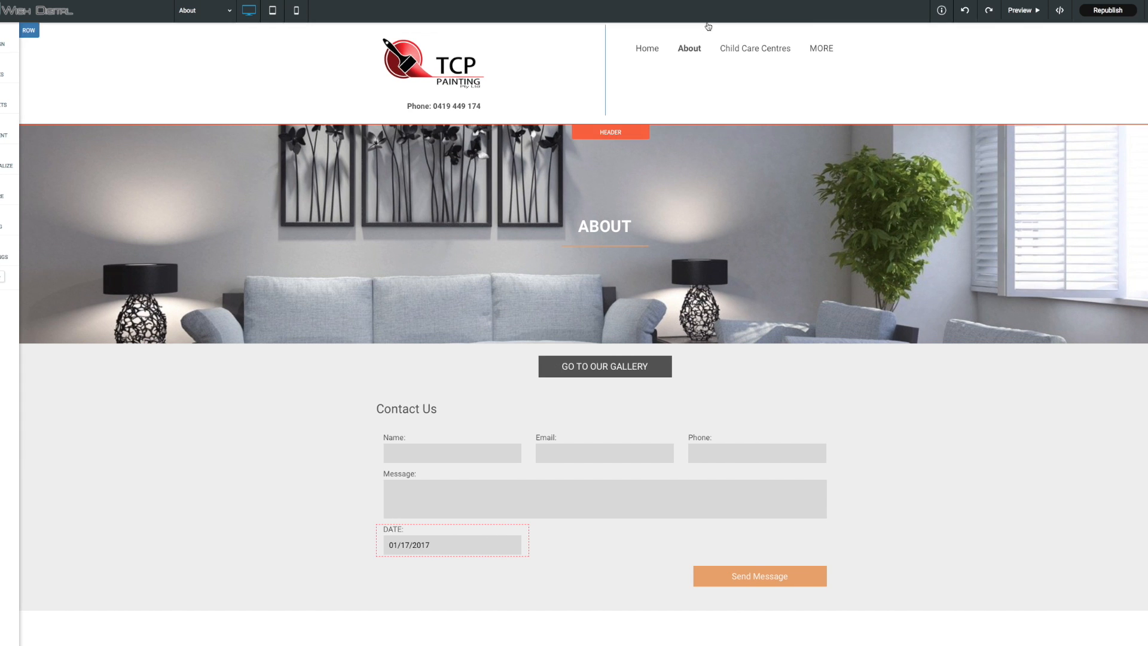
Undo the latest contact form field changes and delete the row holding the contact form.
{"action": "left_click", "coordinate": [964, 11]}
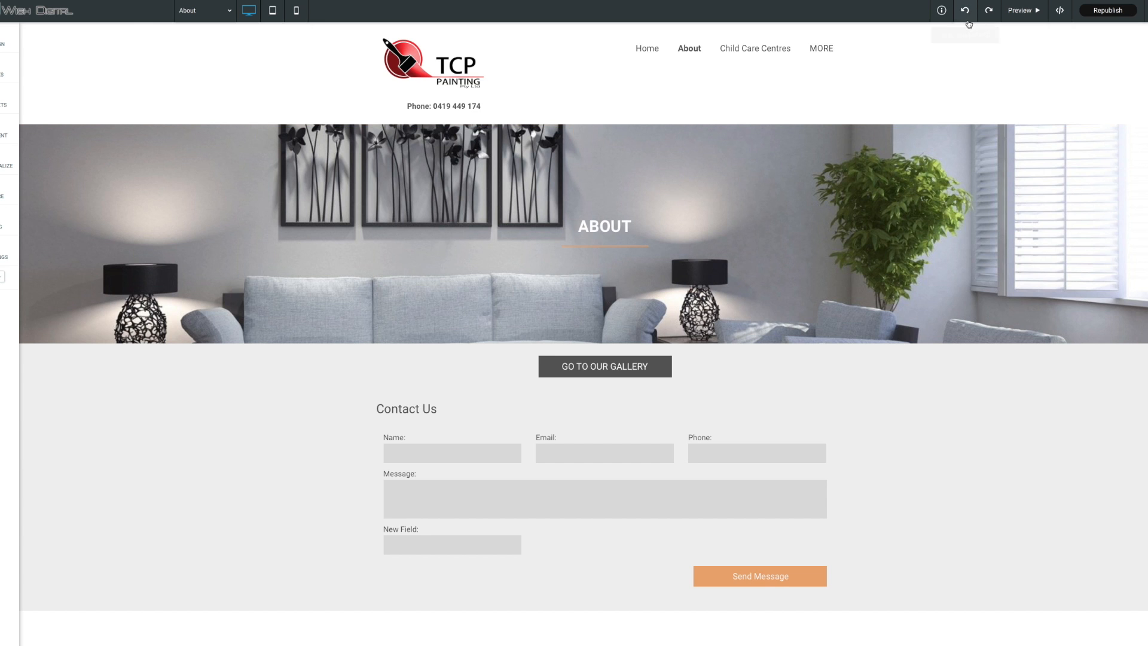
{"action": "left_click", "coordinate": [965, 10]}
{"action": "left_click", "coordinate": [965, 10]}
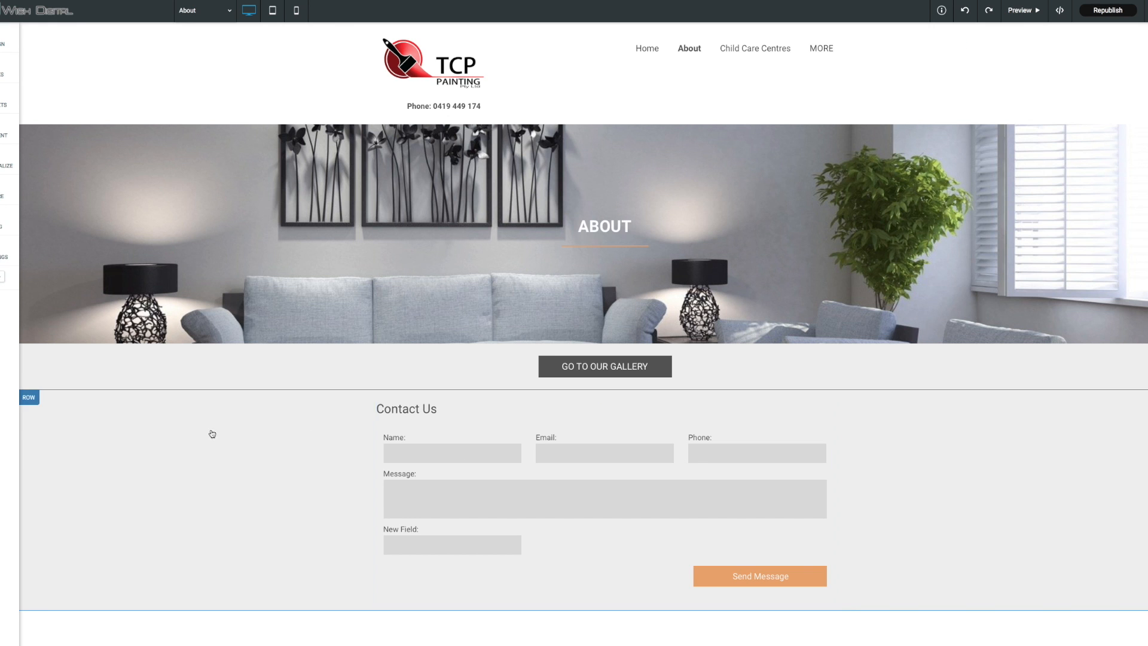
{"action": "left_click", "coordinate": [32, 399]}
{"action": "left_click", "coordinate": [55, 556]}
Insert a 2 Columns widget in a new row between the gallery button and the director's message.
{"action": "left_click", "coordinate": [2, 100]}
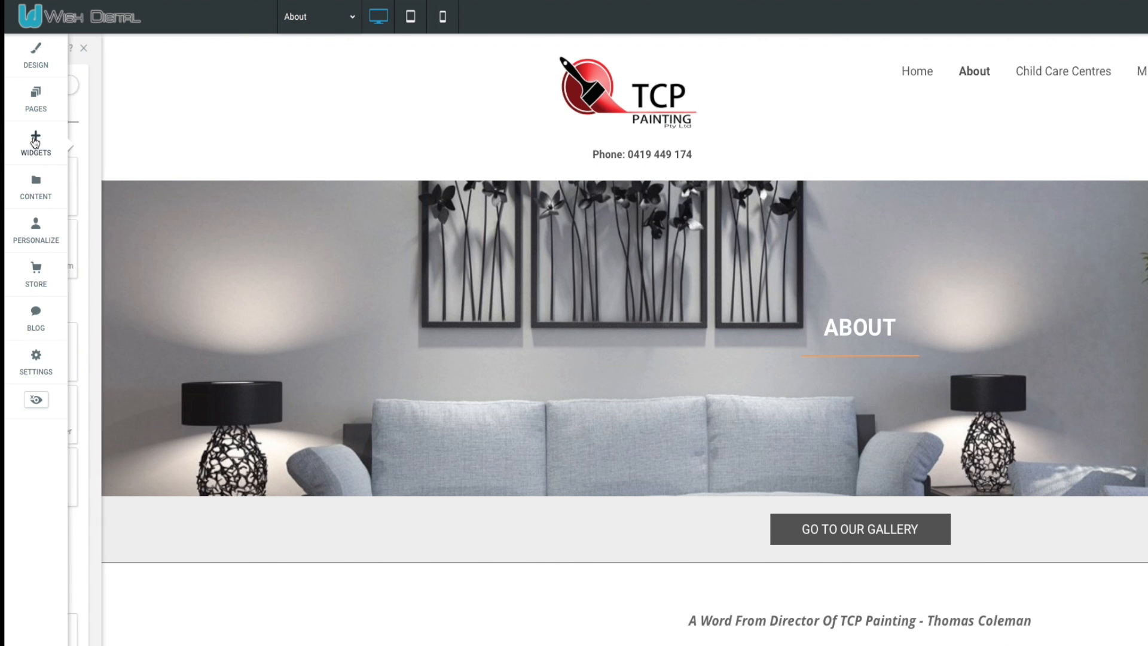
{"action": "scroll", "coordinate": [171, 374], "scroll_direction": "down", "scroll_amount": 3}
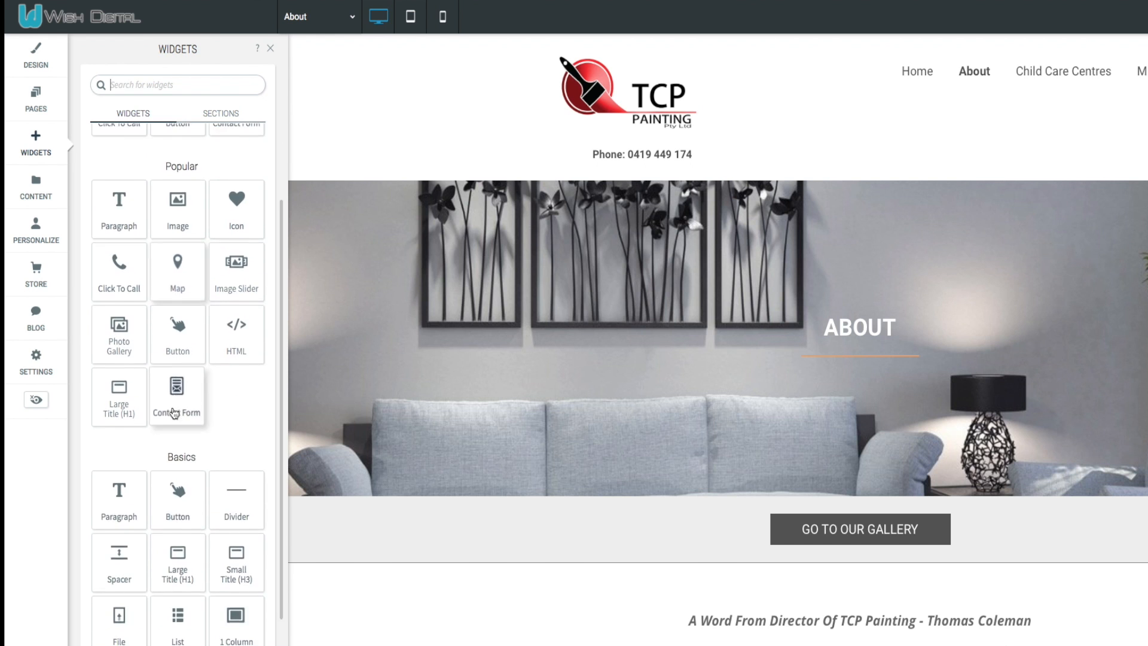
{"action": "scroll", "coordinate": [173, 412], "scroll_direction": "down", "scroll_amount": 2}
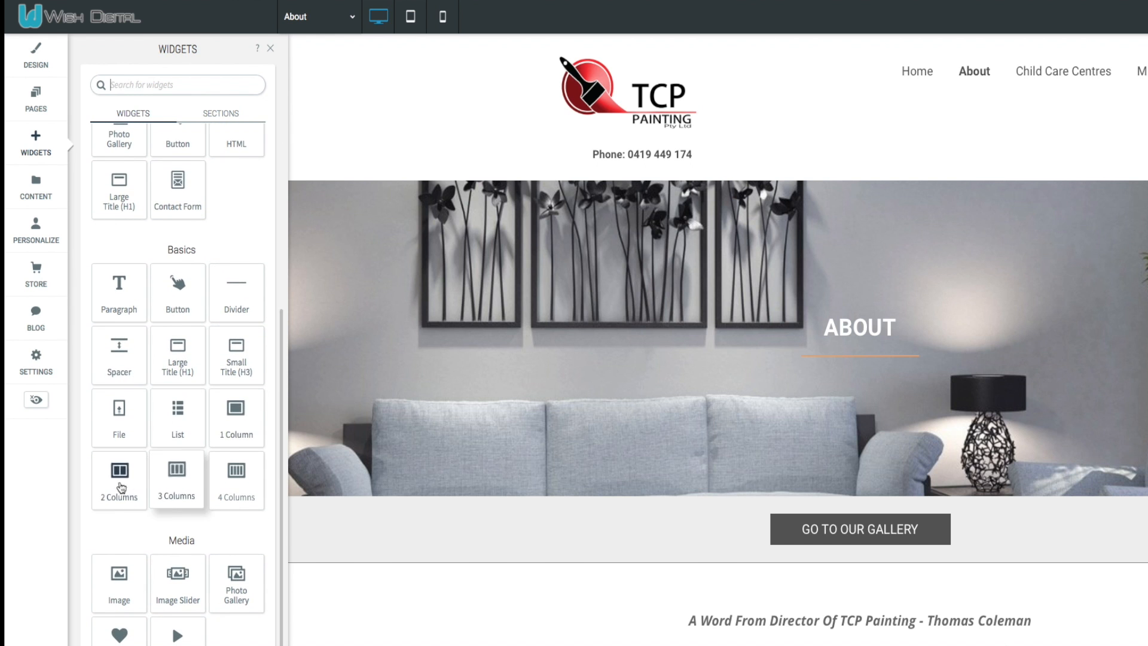
{"action": "left_click_drag", "start_coordinate": [124, 487], "coordinate": [781, 620]}
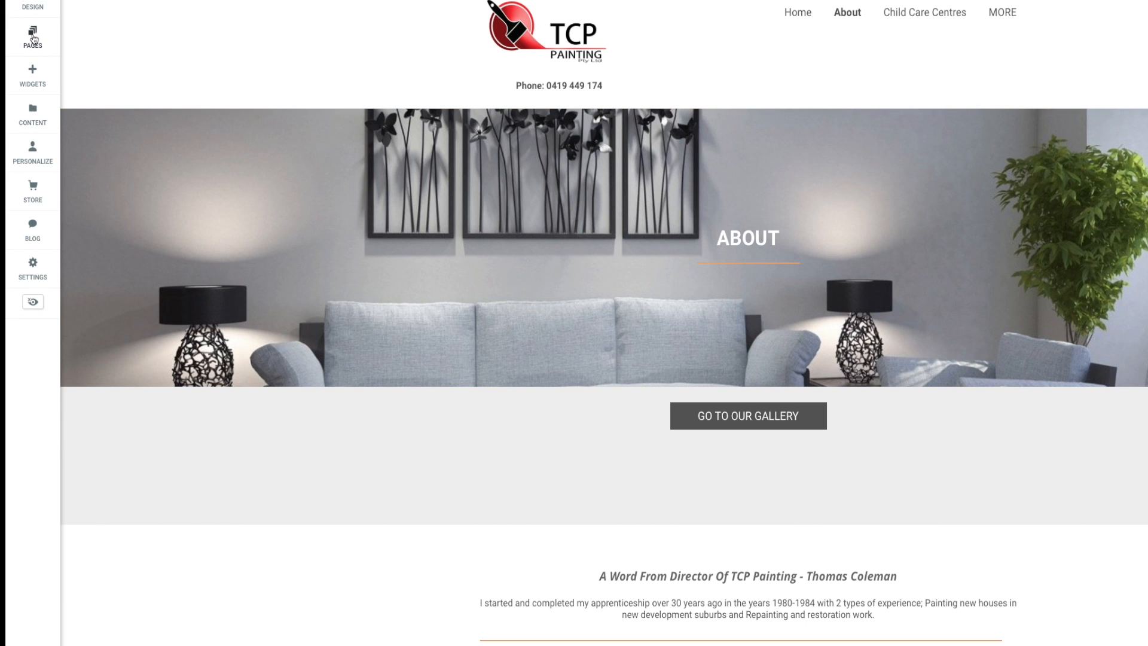
Add an Image widget to the left column of the new row using the uploaded palm-beach apartment picture.
{"action": "left_click", "coordinate": [32, 74]}
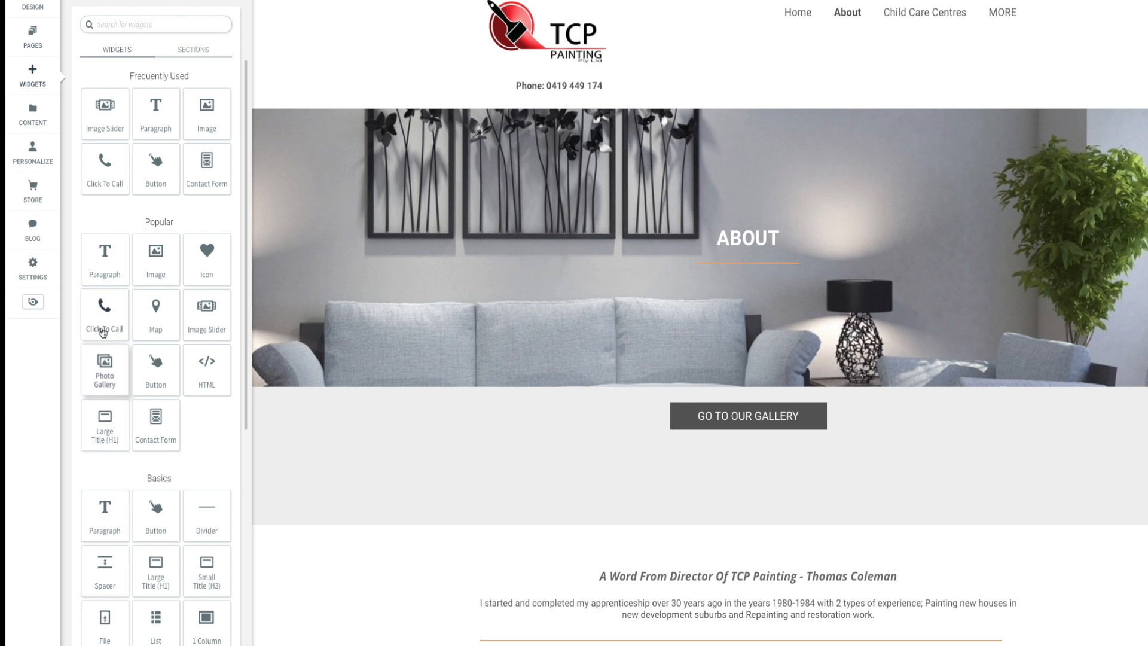
{"action": "left_click_drag", "start_coordinate": [156, 254], "coordinate": [641, 480]}
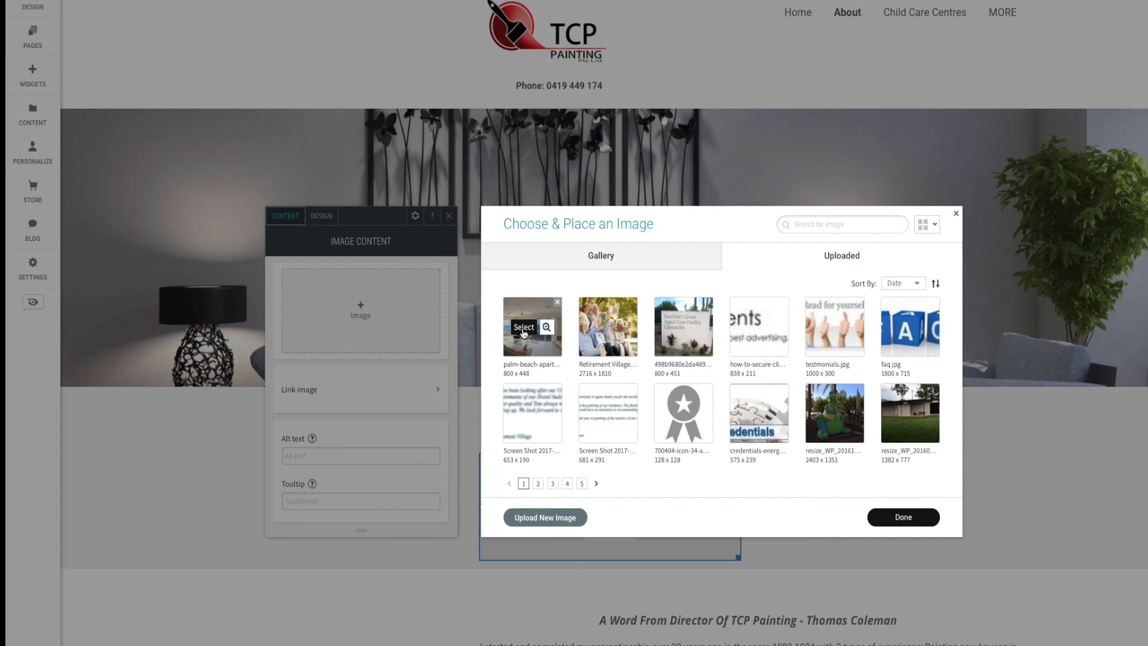
{"action": "left_click", "coordinate": [523, 332]}
{"action": "left_click", "coordinate": [448, 215]}
Add a Paragraph widget to the right column beside the image and insert BSGFHS into its placeholder text.
{"action": "left_click", "coordinate": [28, 81]}
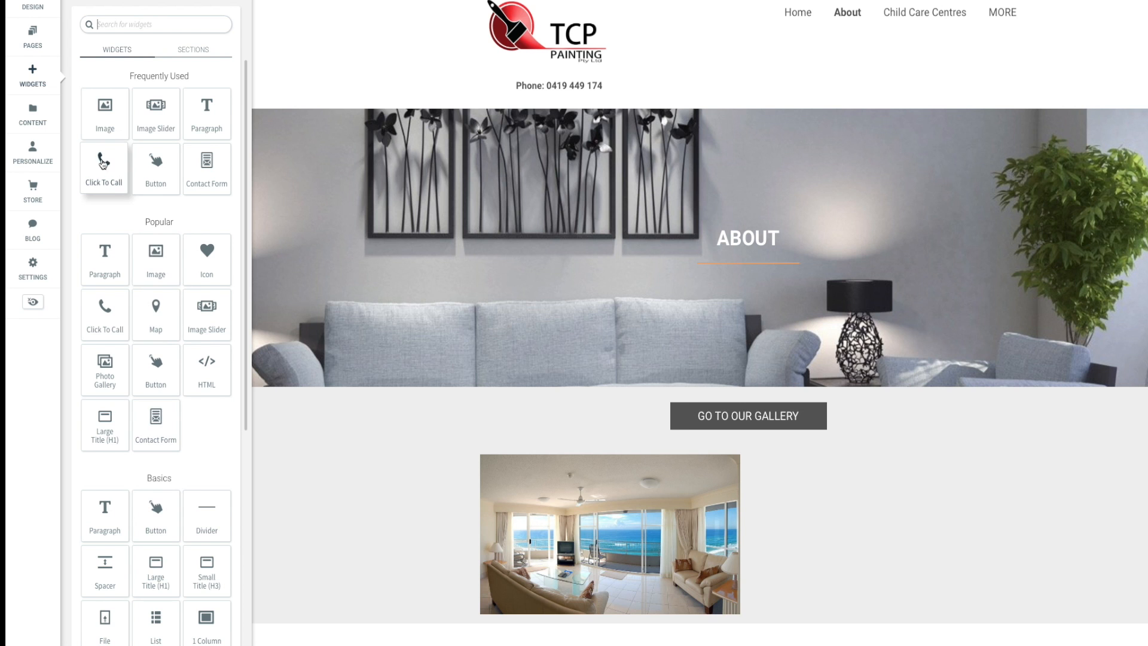
{"action": "left_click_drag", "start_coordinate": [113, 259], "coordinate": [859, 530]}
{"action": "left_click", "coordinate": [796, 467]}
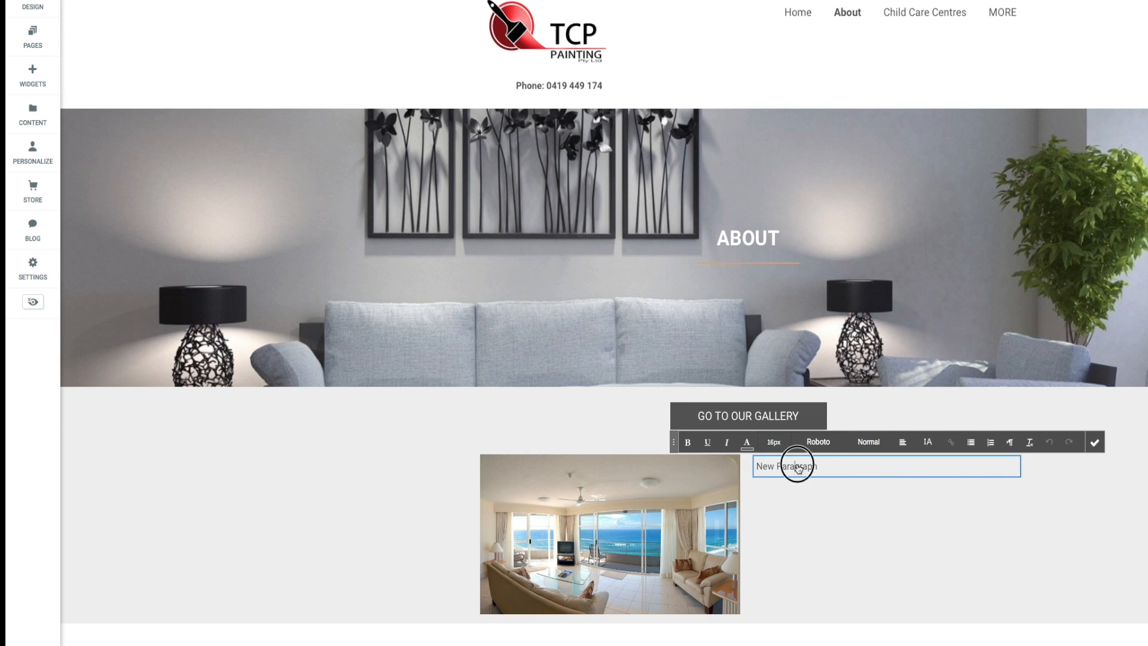
{"action": "type", "text": "BSGFHS"}
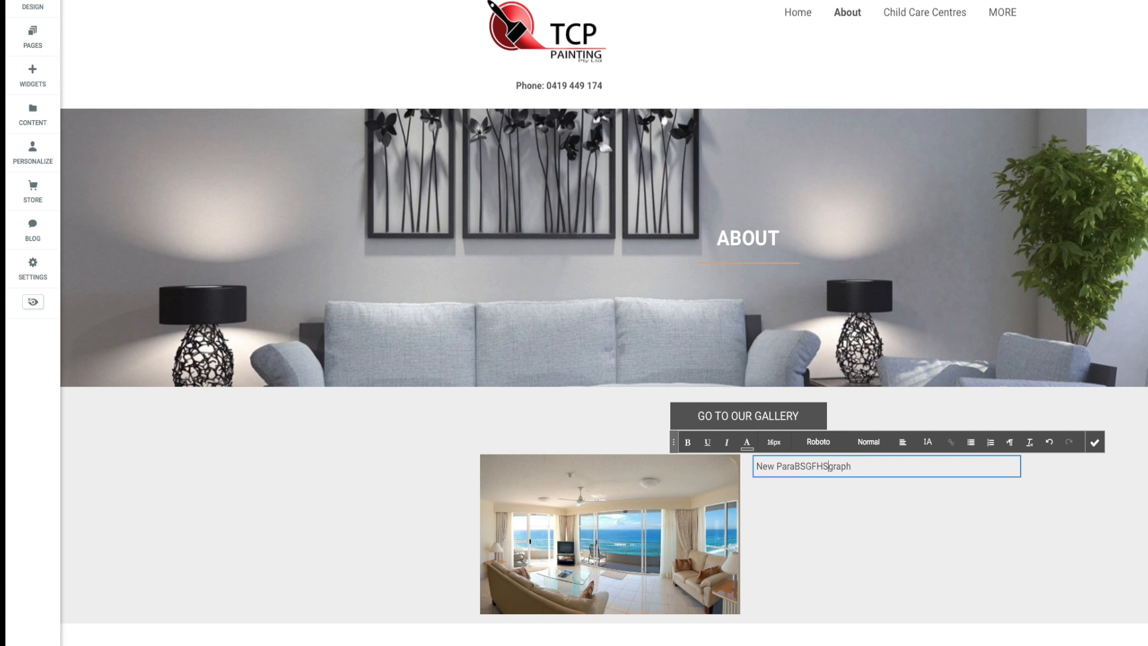
{"action": "left_click", "coordinate": [1095, 441]}
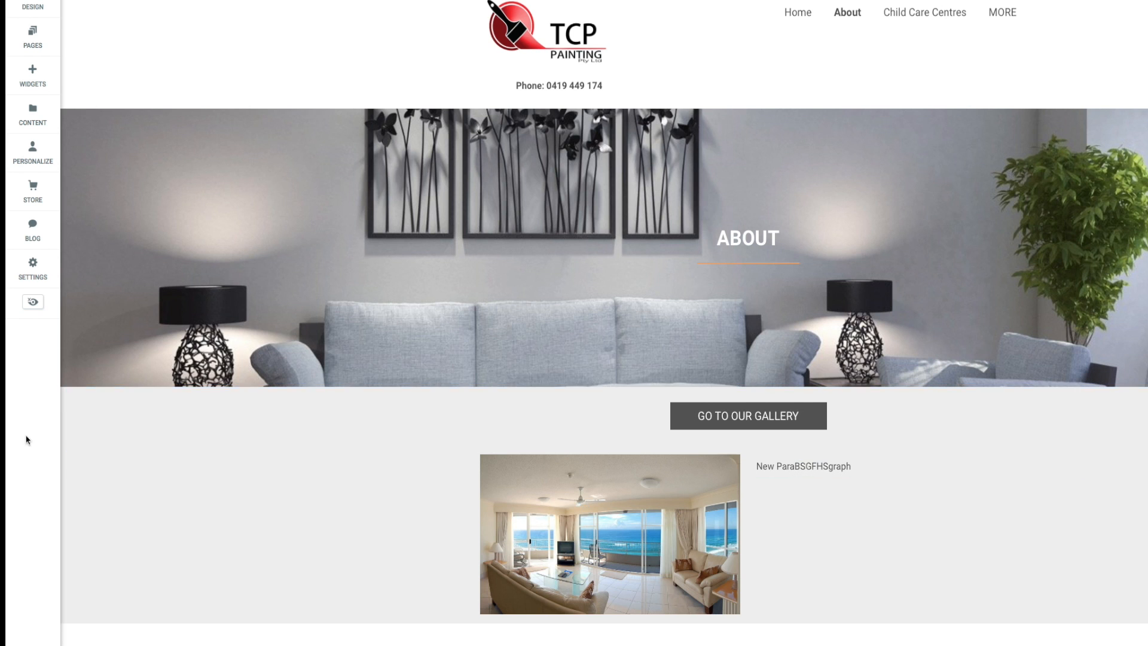
Delete the two-column row and the row holding the GO TO OUR GALLERY button.
{"action": "left_click", "coordinate": [59, 412]}
{"action": "left_click", "coordinate": [93, 584]}
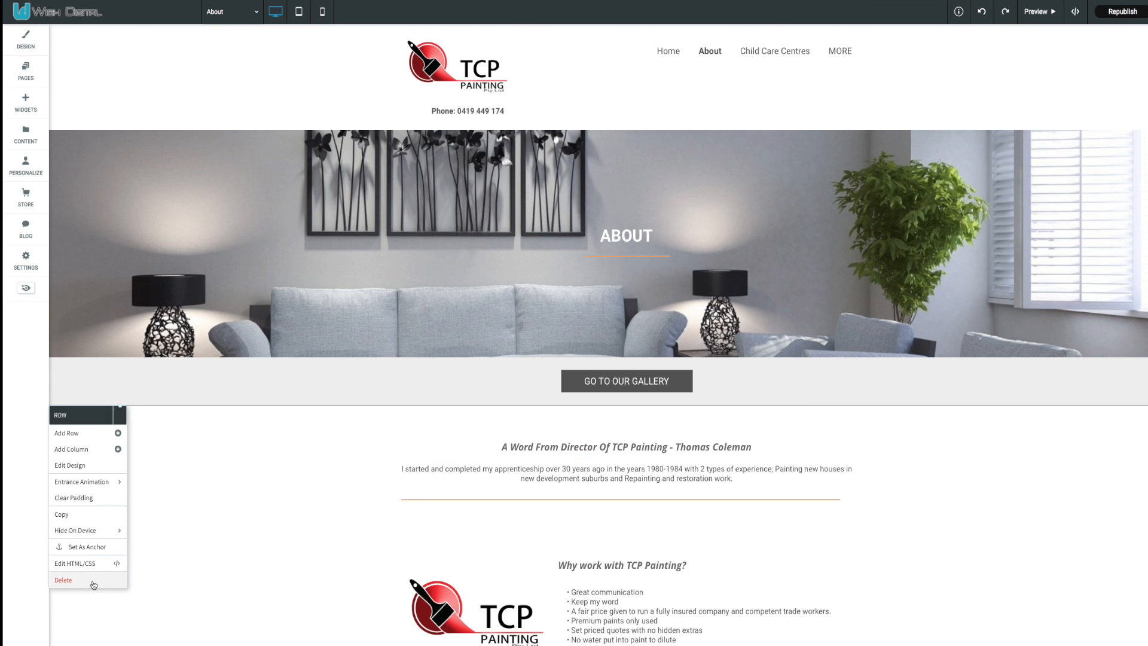
{"action": "left_click", "coordinate": [58, 366]}
{"action": "left_click", "coordinate": [78, 532]}
Insert a Video widget in a new row below the About banner and paste the copied link as its YouTube or Vimeo URL.
{"action": "left_click", "coordinate": [30, 107]}
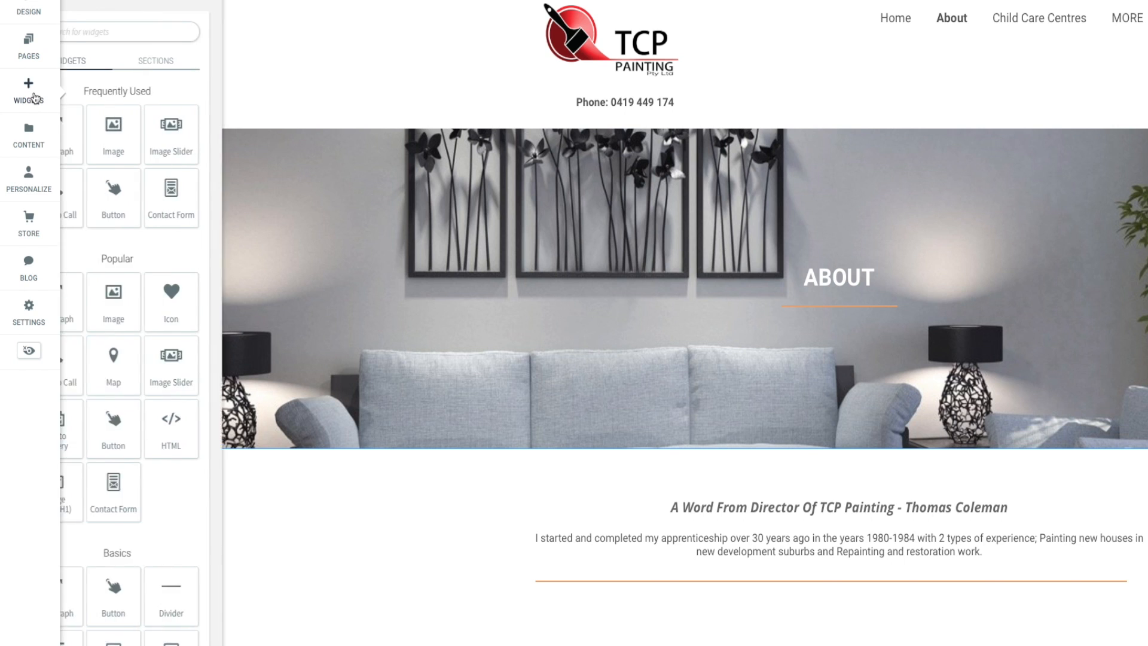
{"action": "scroll", "coordinate": [174, 496], "scroll_direction": "down", "scroll_amount": 4}
{"action": "scroll", "coordinate": [188, 527], "scroll_direction": "down", "scroll_amount": 3}
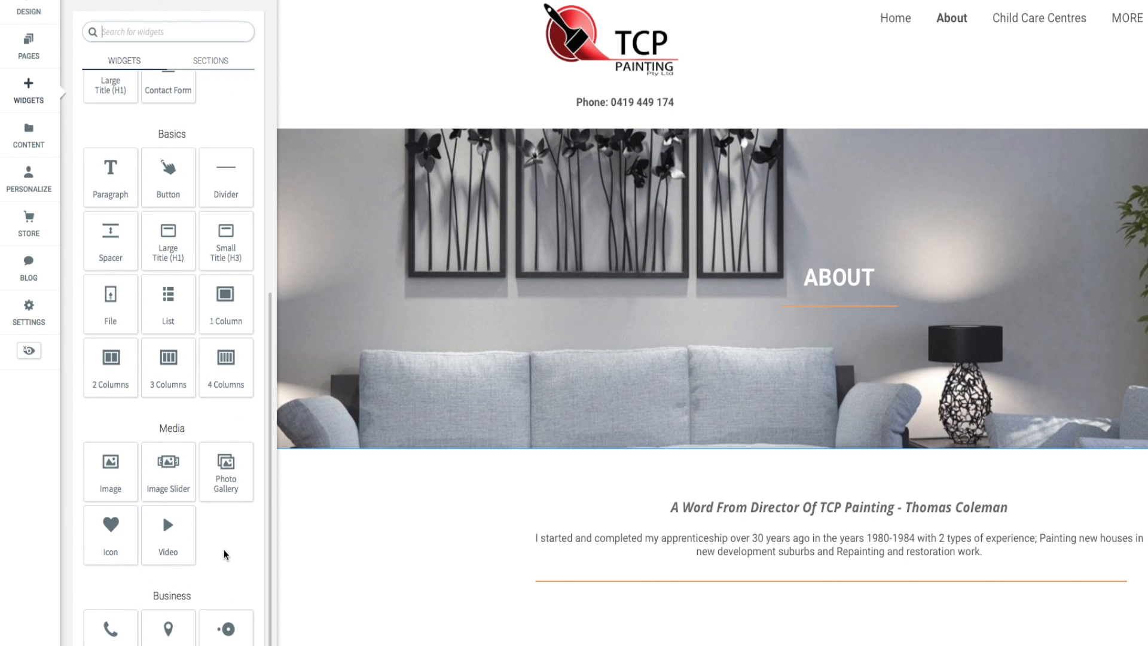
{"action": "left_click_drag", "start_coordinate": [167, 542], "coordinate": [830, 495]}
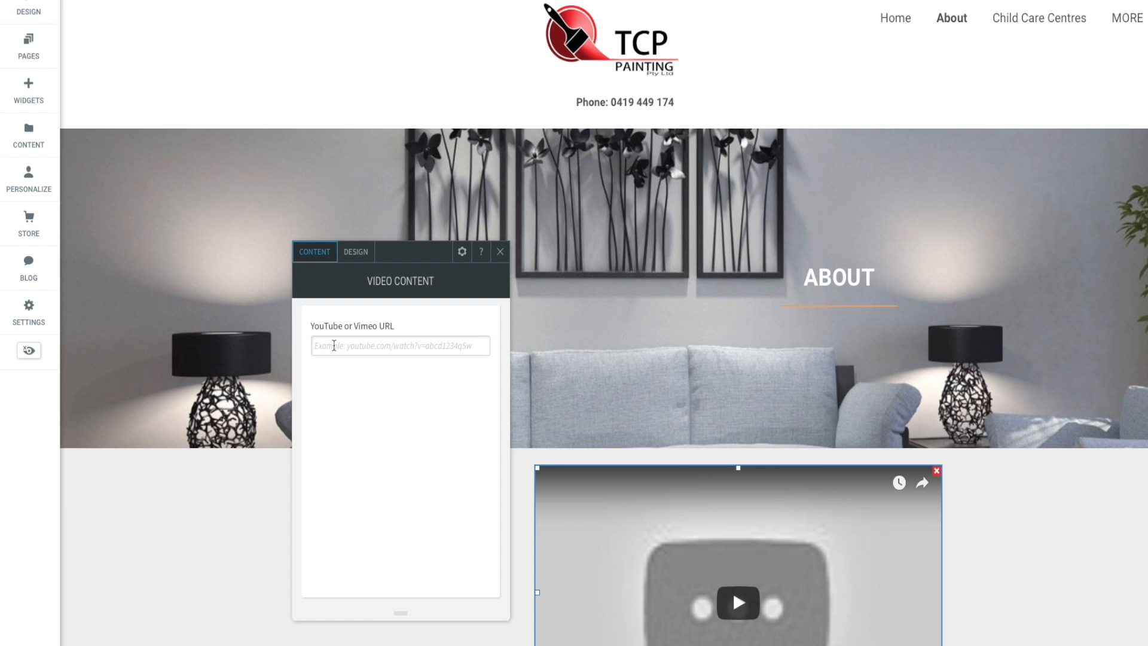
{"action": "right_click", "coordinate": [334, 345]}
{"action": "left_click", "coordinate": [345, 380]}
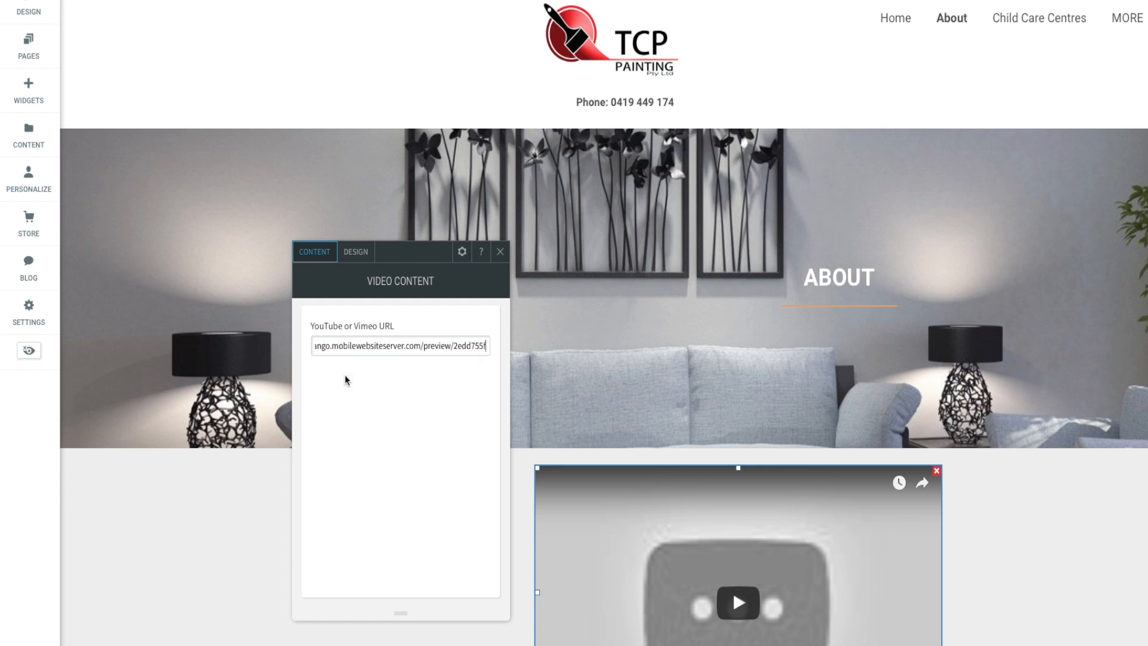
{"action": "triple_click", "coordinate": [414, 345]}
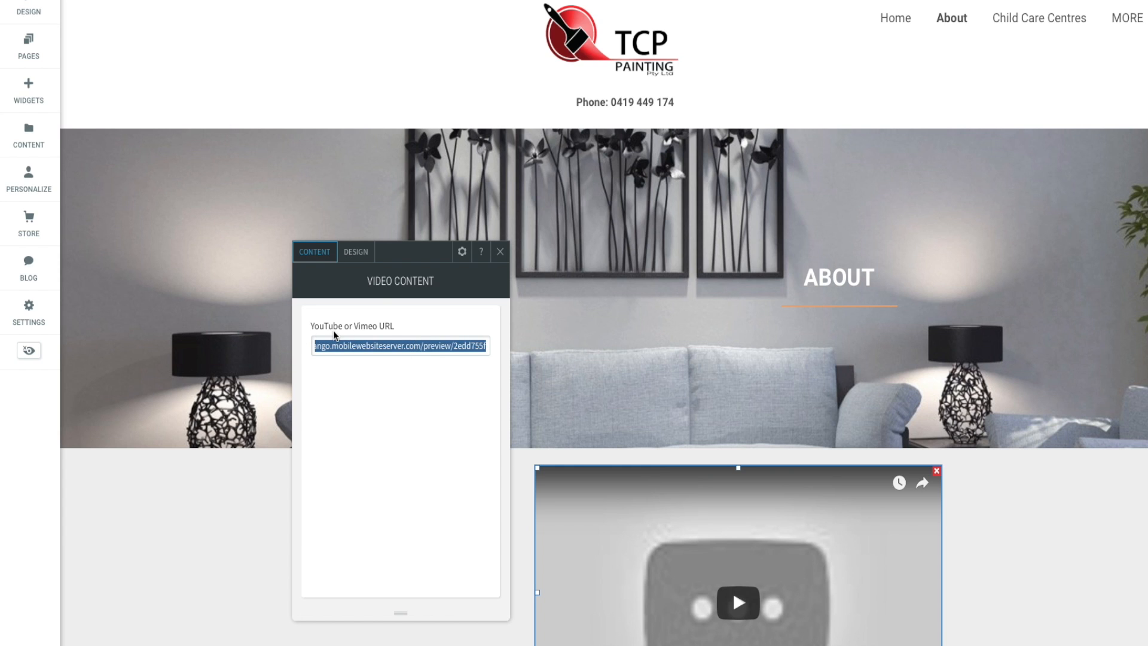
Close the video settings and delete the row holding the video.
{"action": "left_click", "coordinate": [501, 251]}
{"action": "left_click", "coordinate": [68, 462]}
{"action": "left_click", "coordinate": [90, 645]}
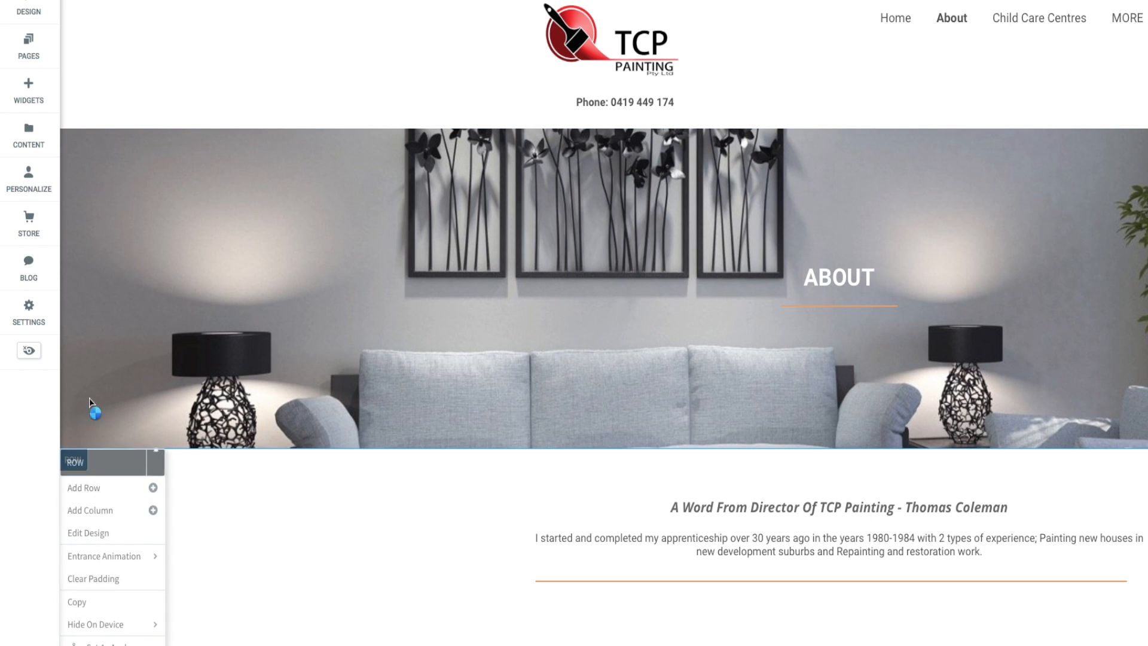
Insert a PayPal widget in a new row between the director's message and the Why work with TCP Painting section.
{"action": "left_click", "coordinate": [22, 93]}
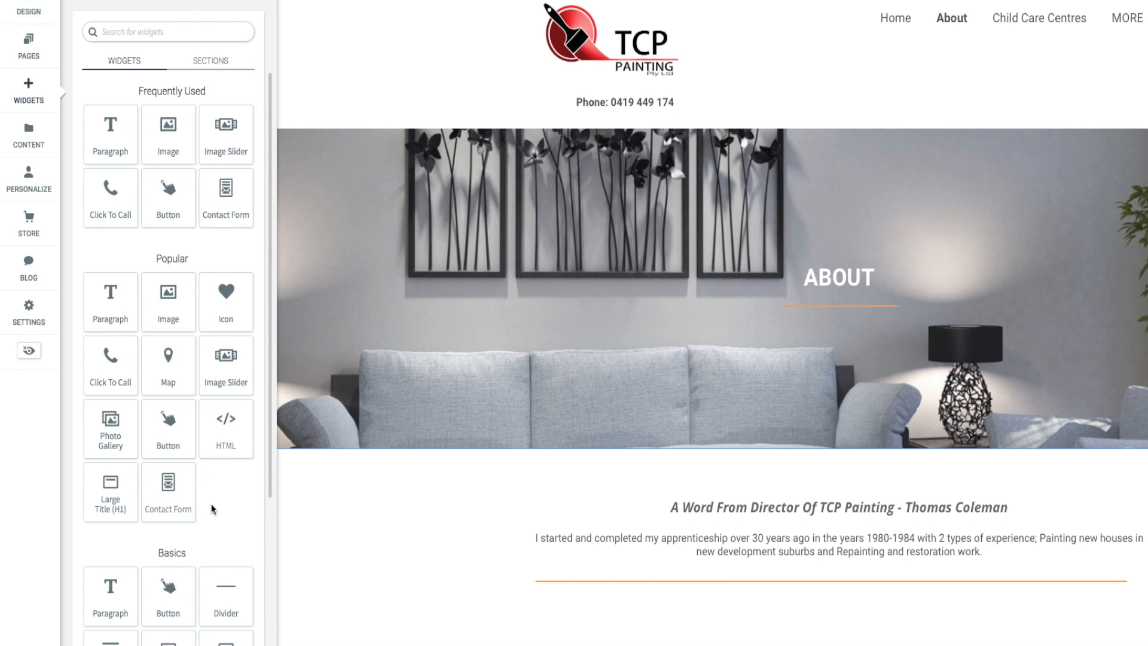
{"action": "scroll", "coordinate": [198, 491], "scroll_direction": "down", "scroll_amount": 8}
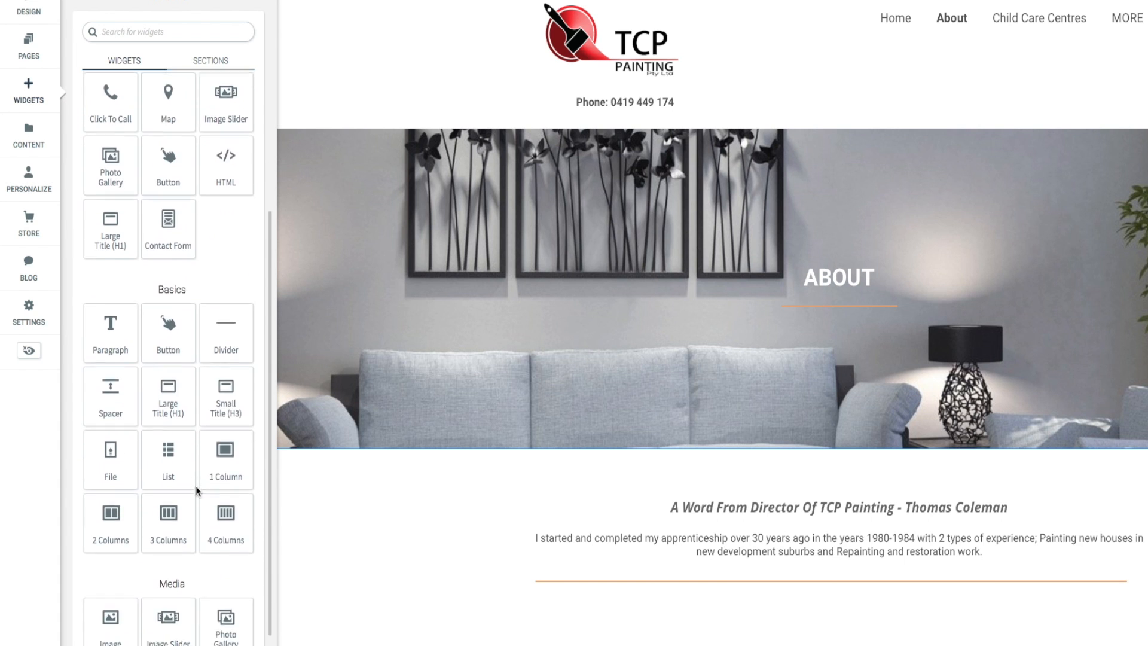
{"action": "scroll", "coordinate": [196, 487], "scroll_direction": "down", "scroll_amount": 3}
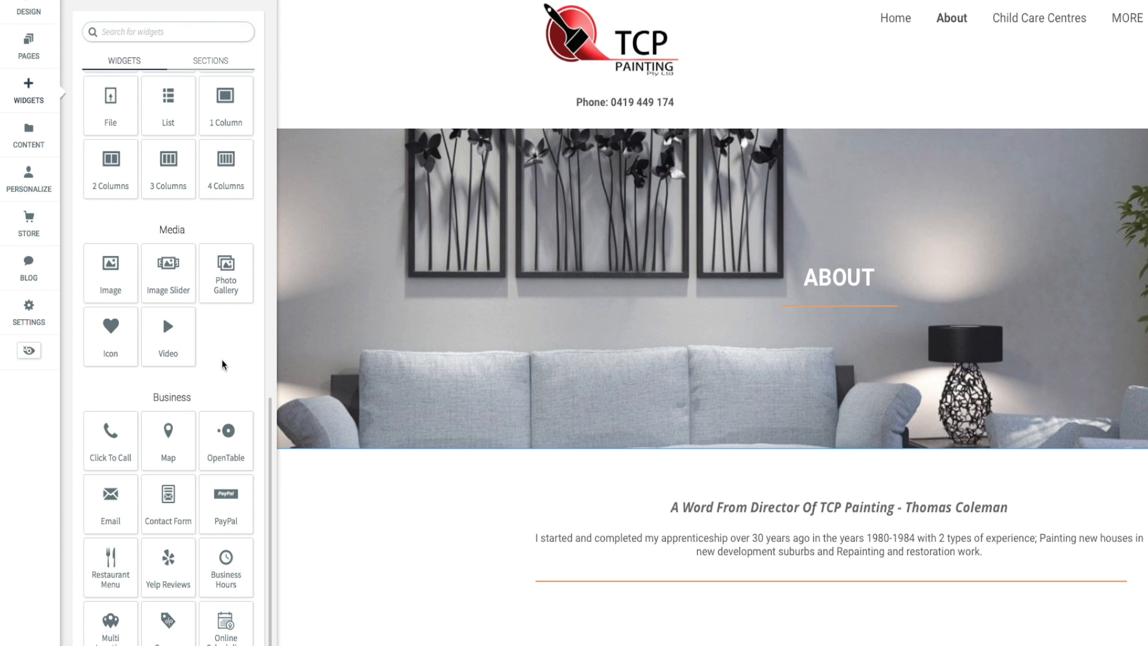
{"action": "left_click_drag", "start_coordinate": [225, 509], "coordinate": [759, 494]}
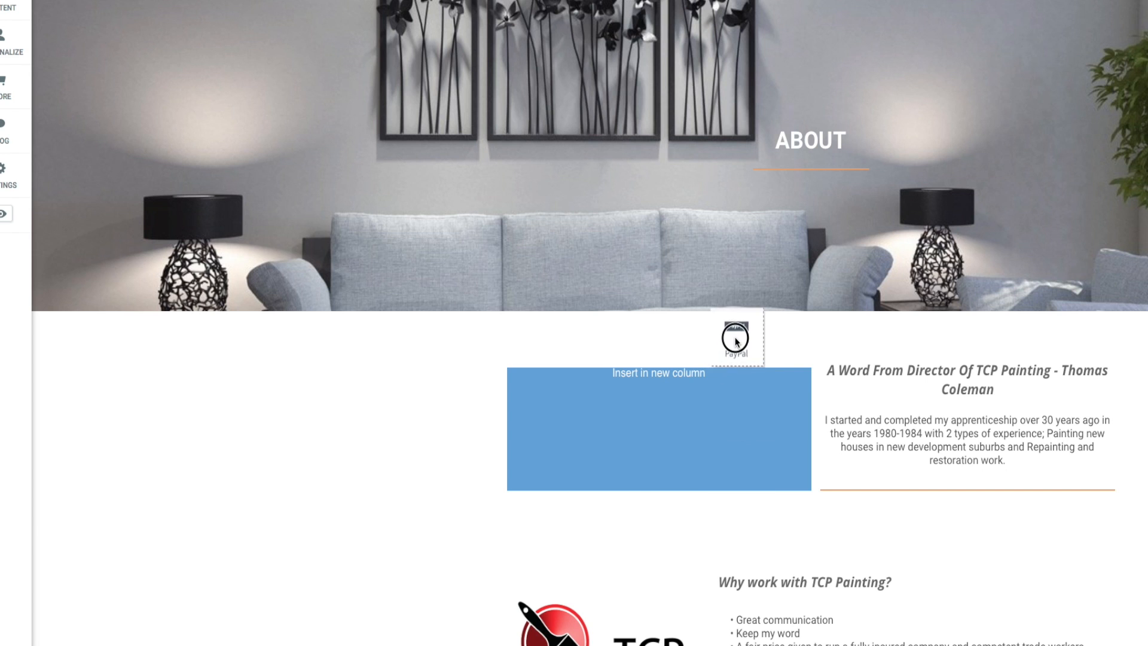
{"action": "left_click_drag", "start_coordinate": [736, 341], "coordinate": [782, 521]}
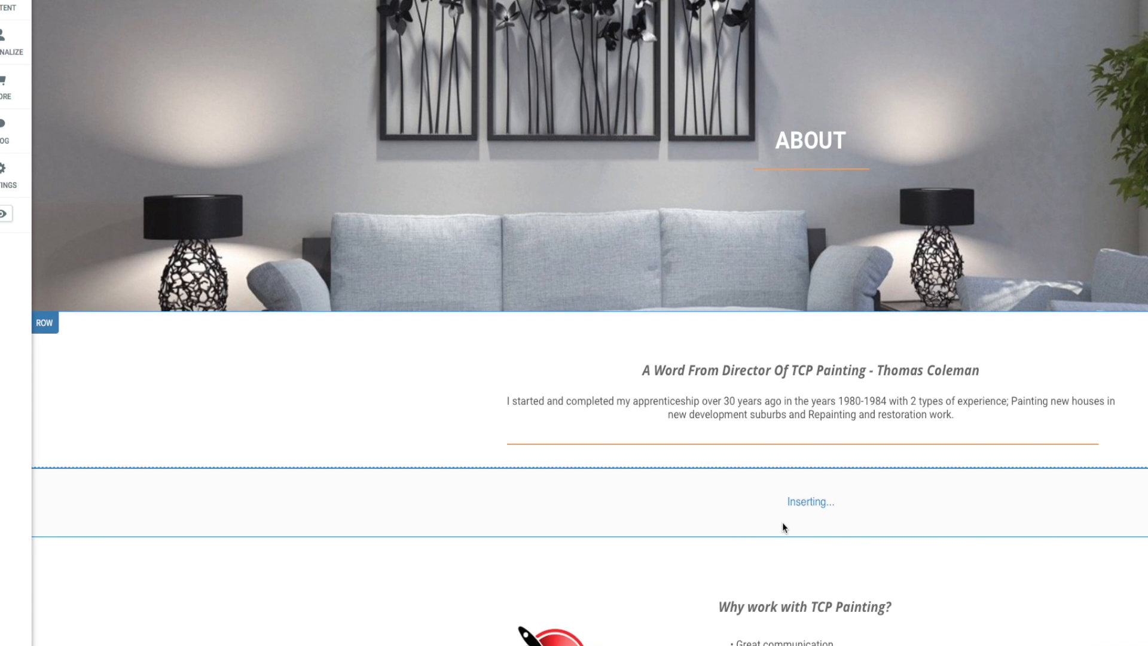
{"action": "left_click", "coordinate": [301, 199]}
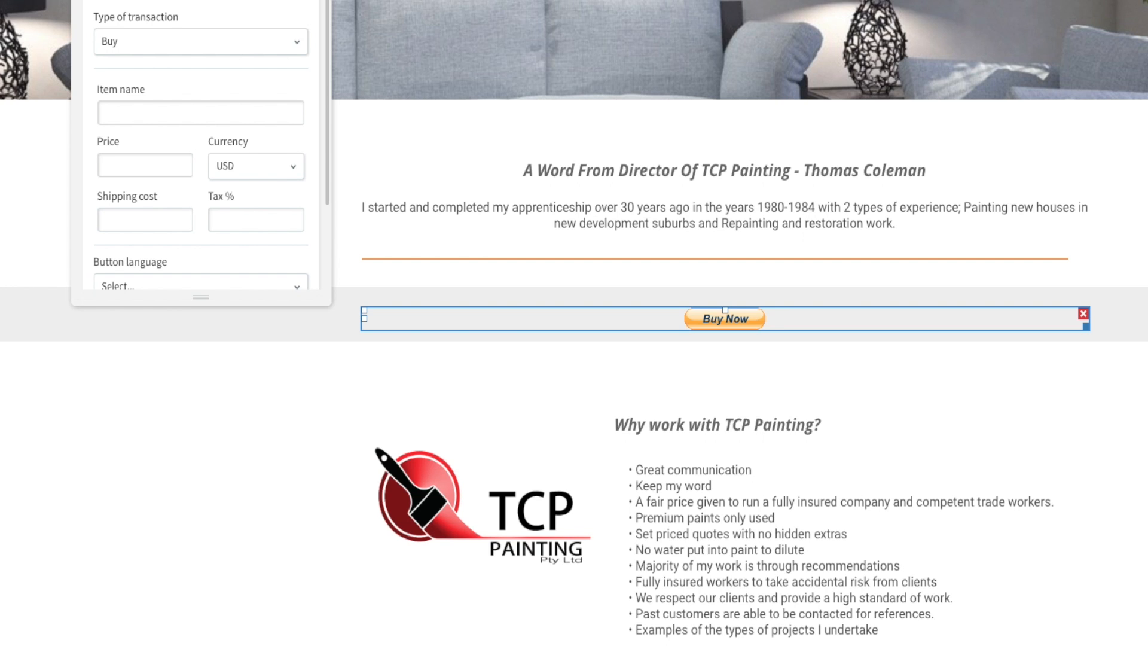
Set the PayPal button's item name to Painting 3 Bedroom Package.
{"action": "left_click", "coordinate": [126, 118]}
{"action": "type", "text": "Ser"}
{"action": "type", "text": "vice"}
{"action": "type", "text": "Painting "}
{"action": "type", "text": "3 "}
{"action": "type", "text": "Bedr"}
{"action": "type", "text": "oom Pa"}
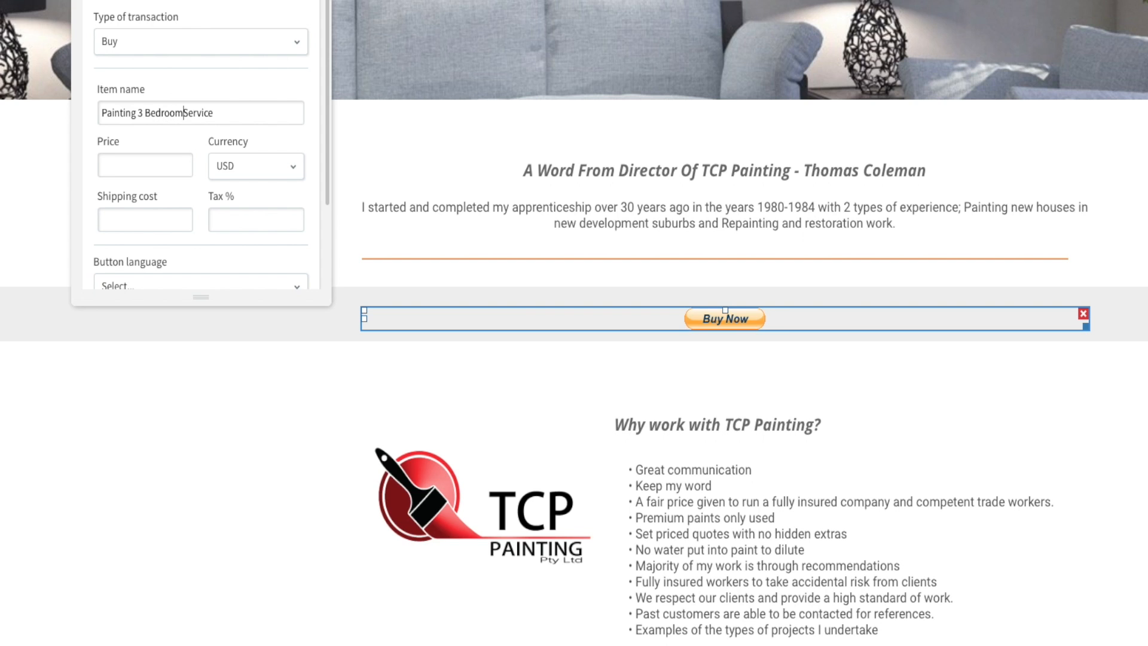
{"action": "type", "text": "ckage"}
{"action": "left_click", "coordinate": [256, 112]}
{"action": "key", "text": "BackSpace"}
{"action": "key", "text": "BackSpace"}
{"action": "key", "text": "BackSpace"}
{"action": "key", "text": "BackSpace"}
{"action": "key", "text": "BackSpace"}
{"action": "key", "text": "BackSpace"}
{"action": "key", "text": "BackSpace"}
Set the PayPal button's currency to AUD and enter $800 as its price.
{"action": "left_click", "coordinate": [256, 166]}
{"action": "left_click", "coordinate": [247, 284]}
{"action": "left_click", "coordinate": [122, 159]}
{"action": "type", "text": "$"}
{"action": "type", "text": "4"}
{"action": "key", "text": "BackSpace"}
{"action": "type", "text": "800"}
Look through the button language choices, correct the price to 800, and close the PayPal settings.
{"action": "scroll", "coordinate": [141, 175], "scroll_direction": "down", "scroll_amount": 2}
{"action": "left_click", "coordinate": [167, 184]}
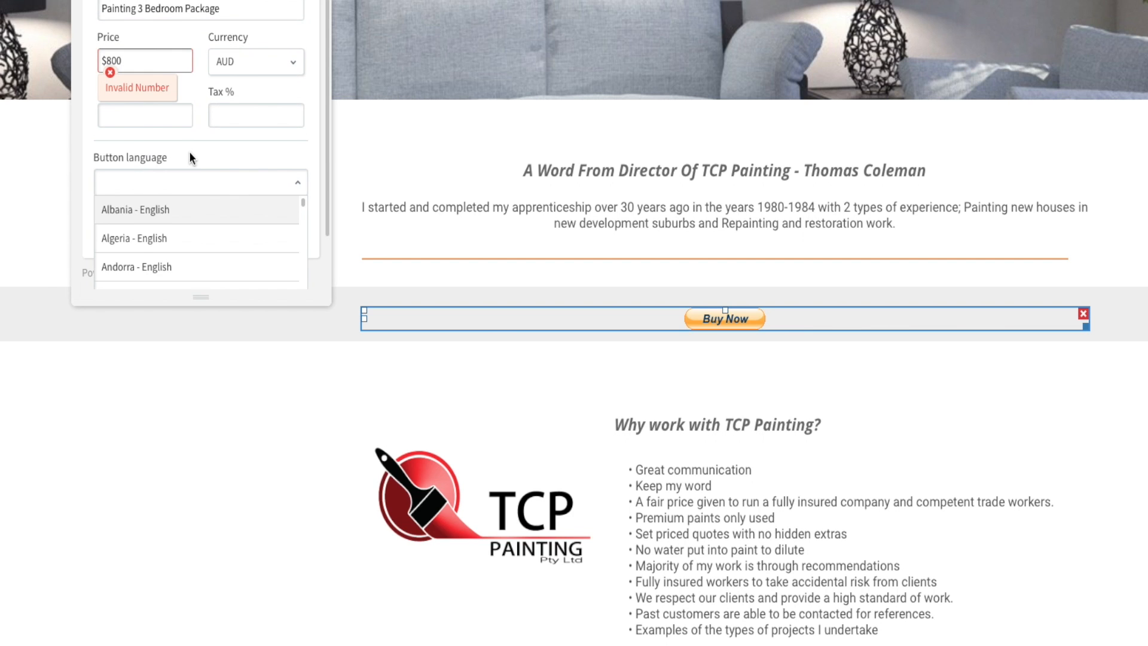
{"action": "scroll", "coordinate": [189, 152], "scroll_direction": "down", "scroll_amount": 1}
{"action": "left_click", "coordinate": [184, 105]}
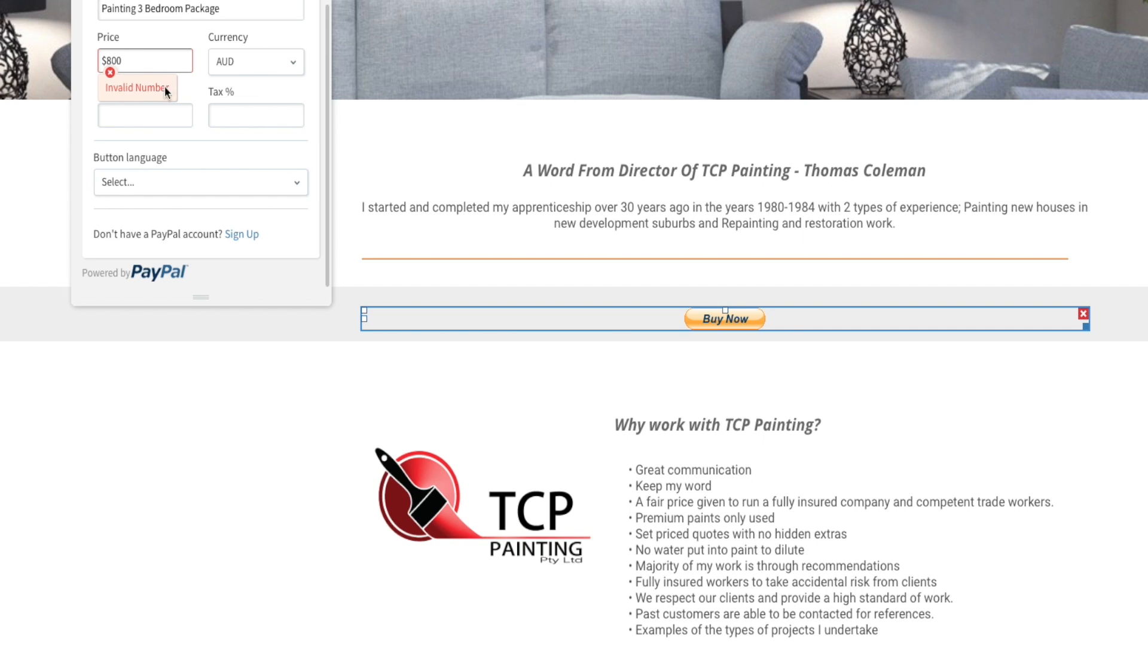
{"action": "left_click_drag", "start_coordinate": [108, 61], "coordinate": [83, 63]}
{"action": "key", "text": "BackSpace"}
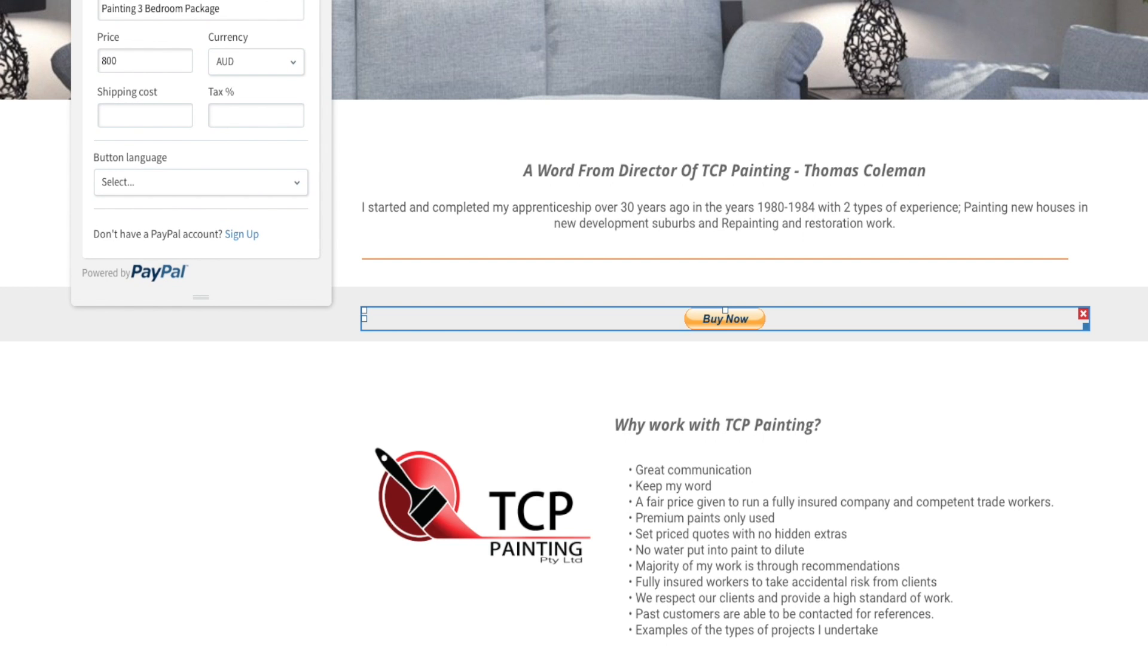
{"action": "left_click", "coordinate": [319, 1]}
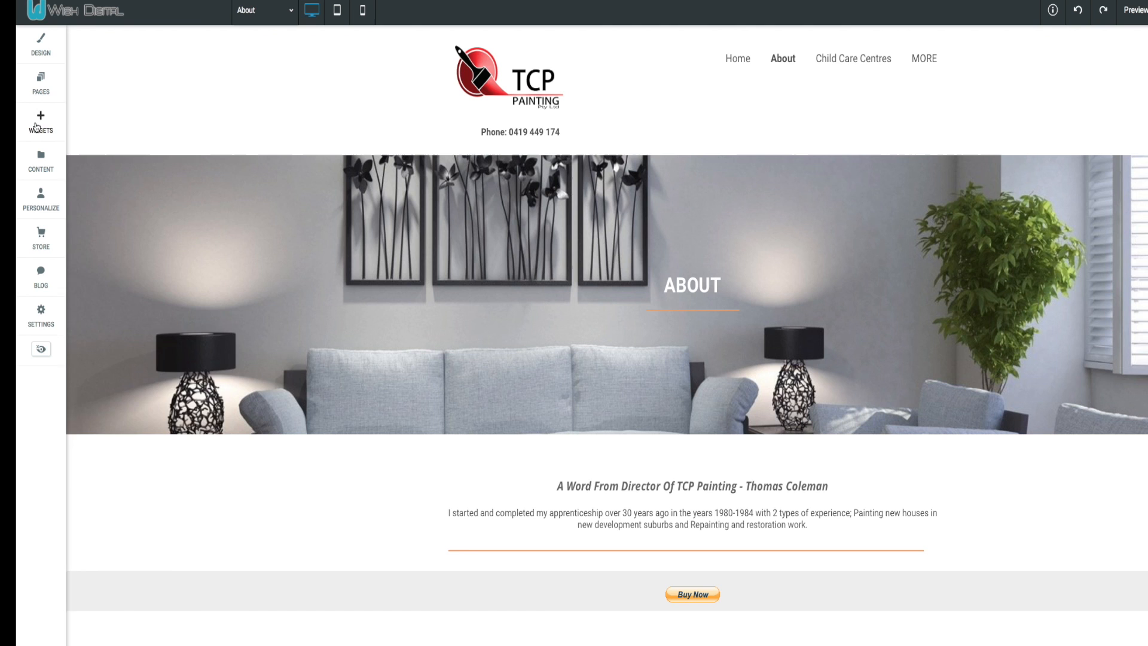
Add a Paragraph widget above the Buy Now button with the text 3 BEDROOM PAINTING PACKAGE.
{"action": "left_click", "coordinate": [41, 120]}
{"action": "left_click_drag", "start_coordinate": [105, 156], "coordinate": [697, 632]}
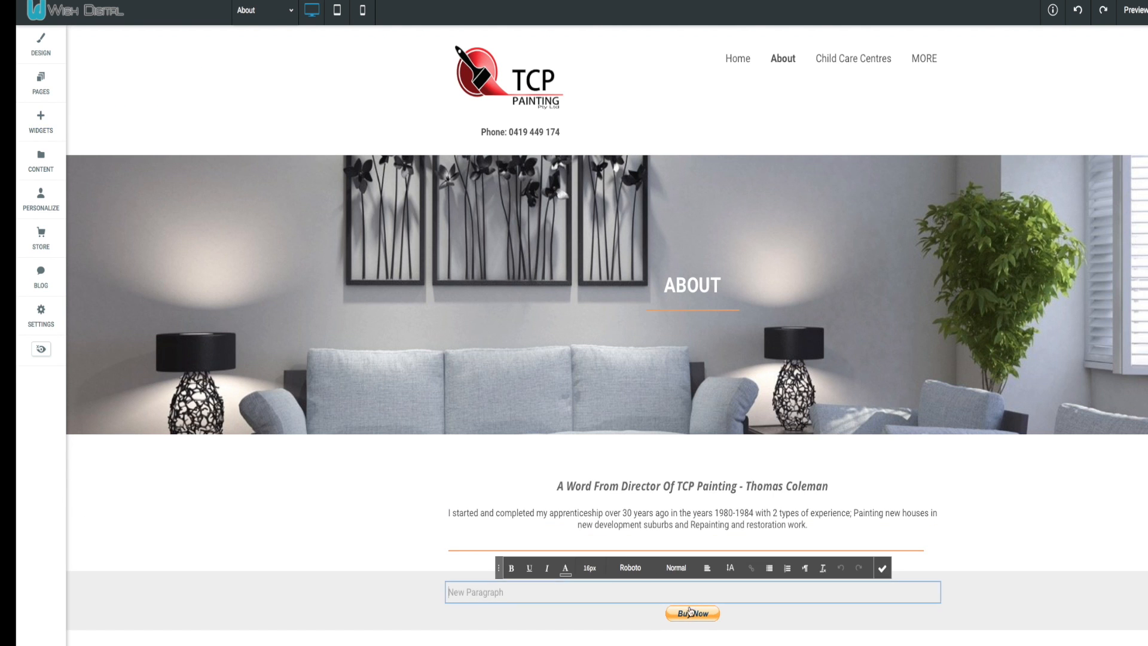
{"action": "type", "text": "3"}
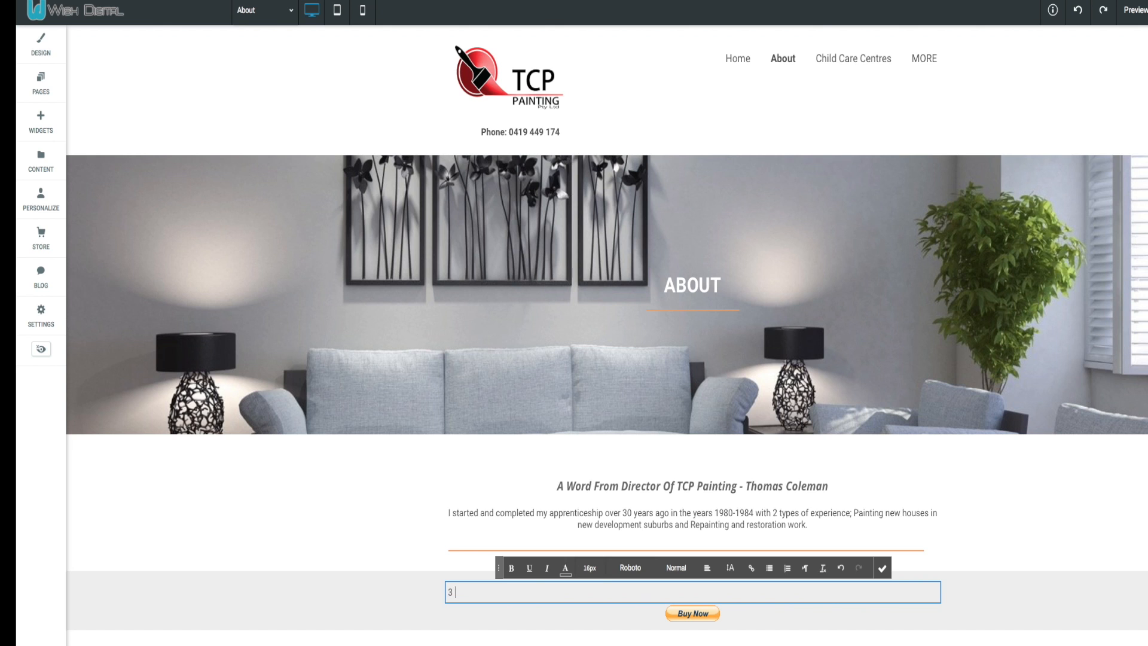
{"action": "type", "text": " BEDROOM PAINTING PACKAGE"}
Make the package heading above the Buy Now button bold and centred, and finish editing it.
{"action": "key", "text": "super+a"}
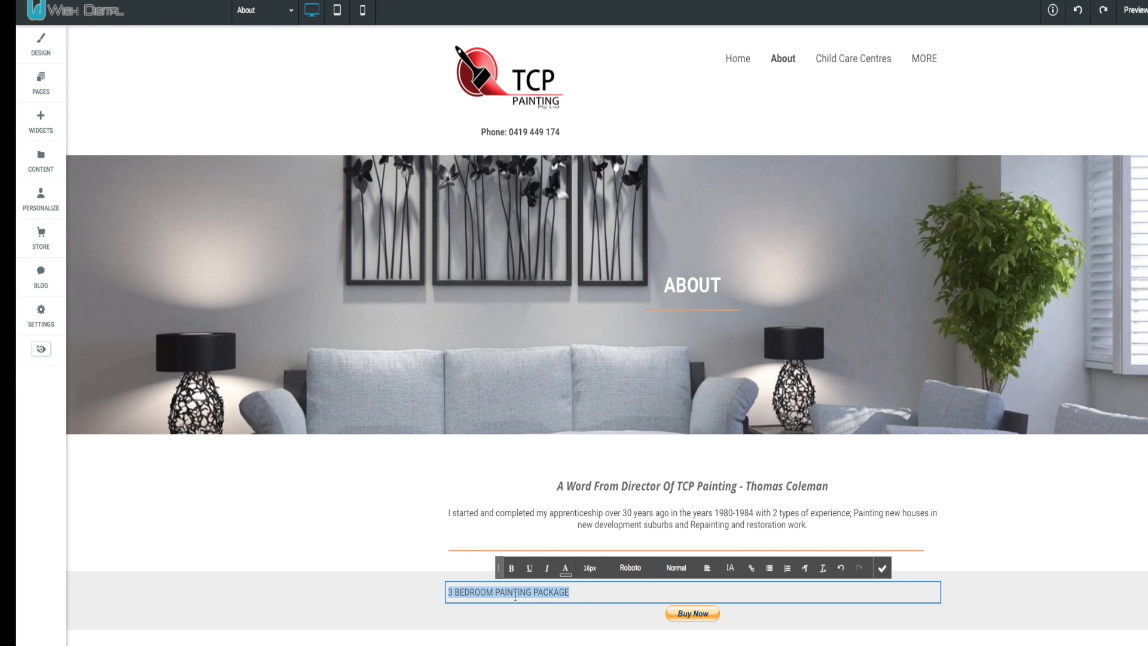
{"action": "left_click", "coordinate": [511, 569]}
{"action": "left_click", "coordinate": [716, 569]}
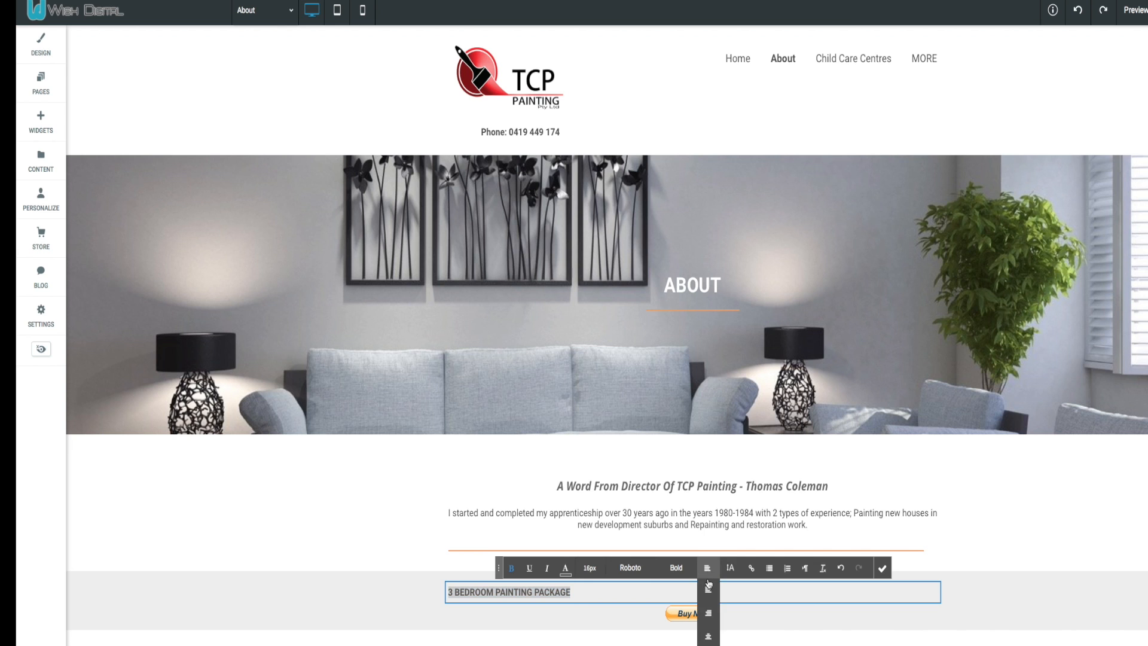
{"action": "left_click", "coordinate": [704, 633]}
{"action": "left_click", "coordinate": [880, 568]}
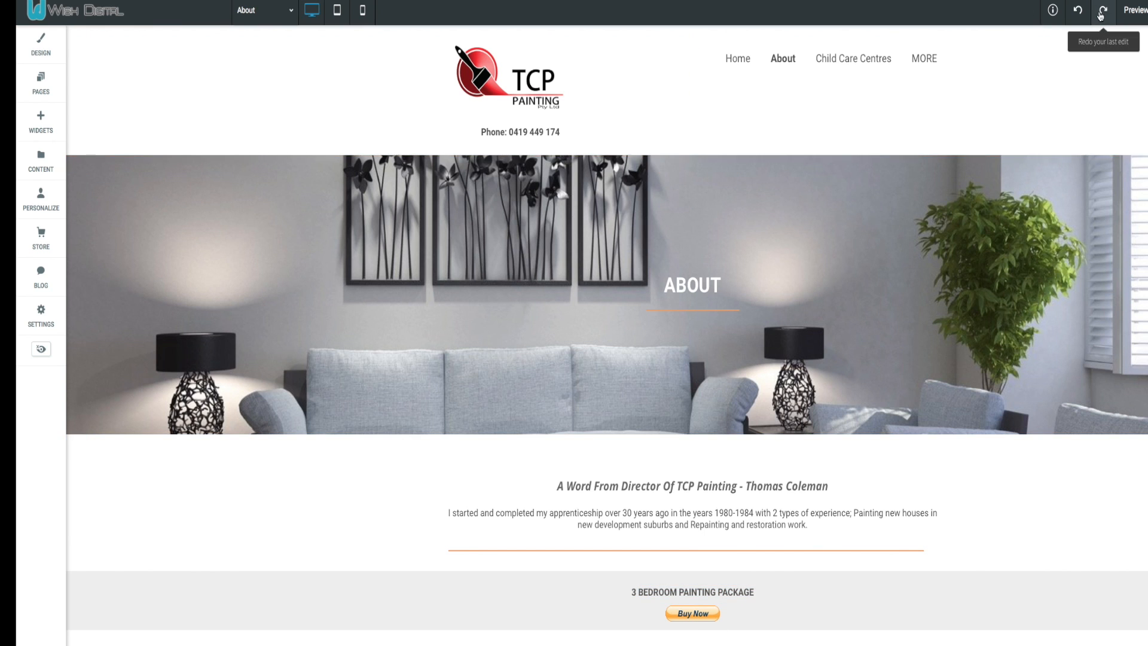
Preview the About page and test the Buy Now button.
{"action": "left_click", "coordinate": [1139, 16]}
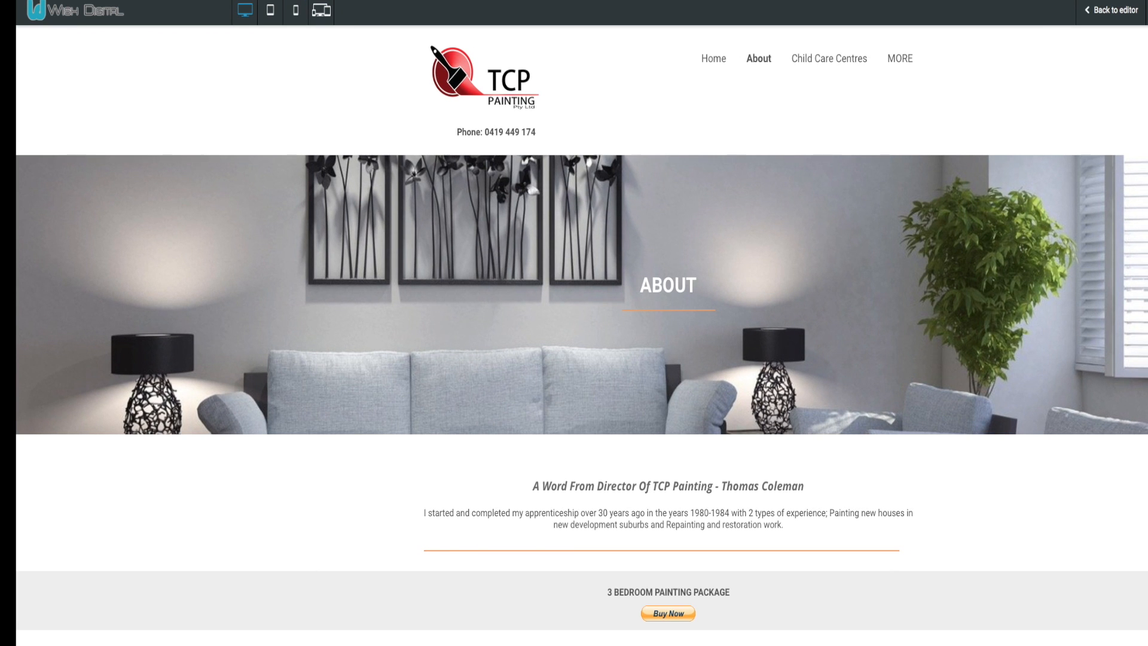
{"action": "left_click", "coordinate": [680, 614]}
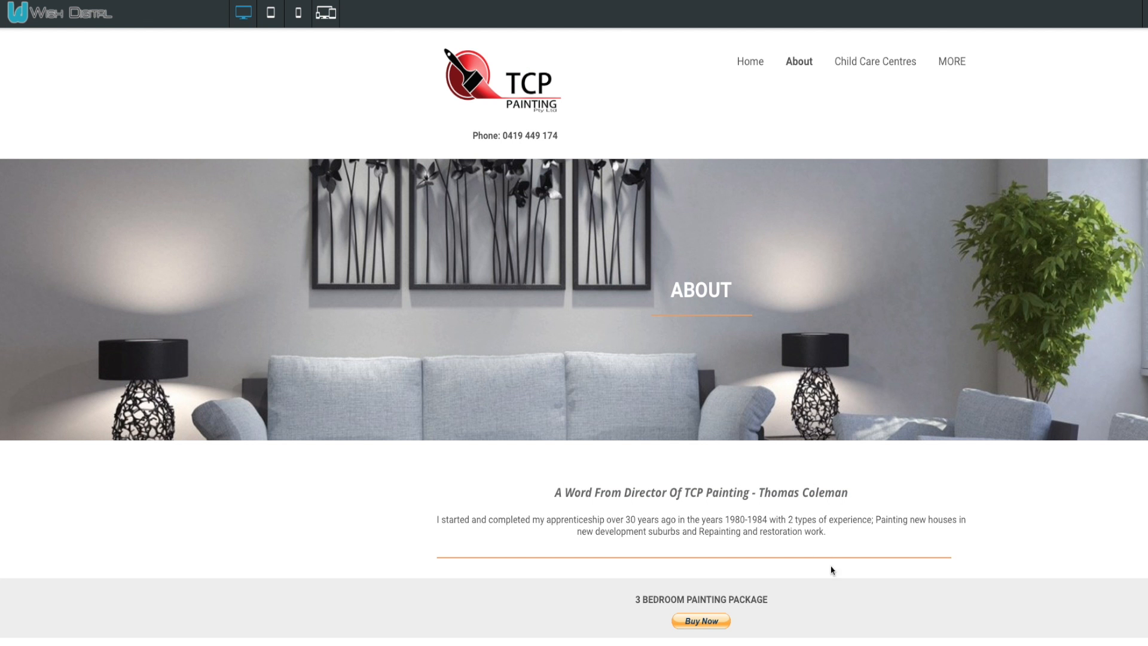
Preview the About page in the mobile view and check how the package heading and Buy Now button display.
{"action": "left_click", "coordinate": [299, 19]}
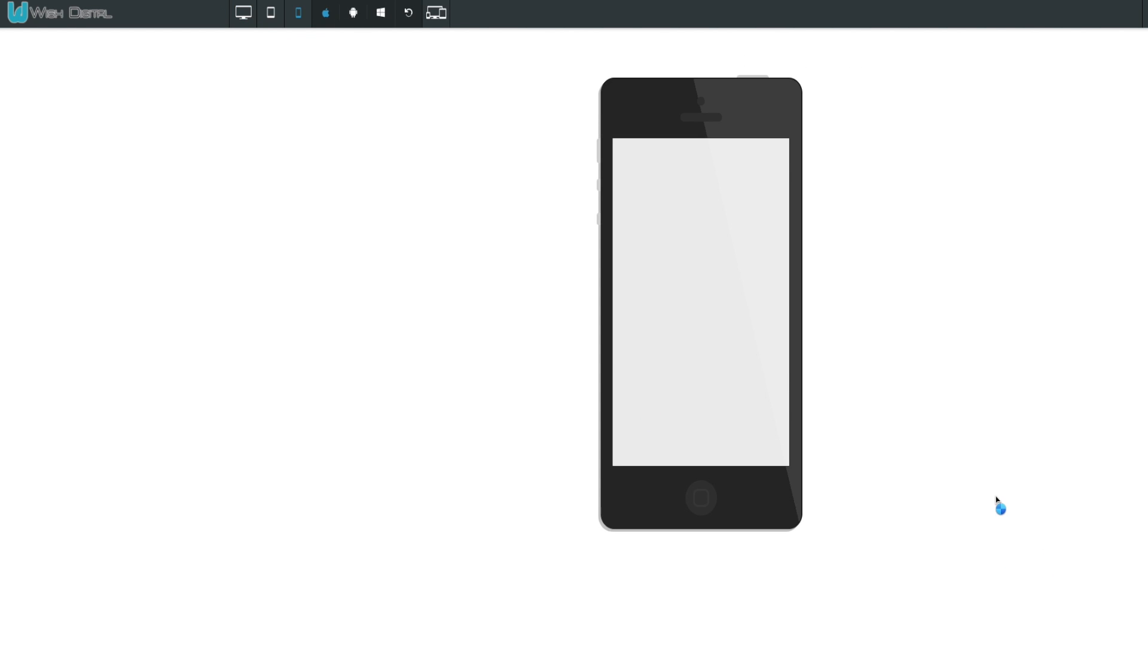
{"action": "scroll", "coordinate": [675, 399], "scroll_direction": "down", "scroll_amount": 1}
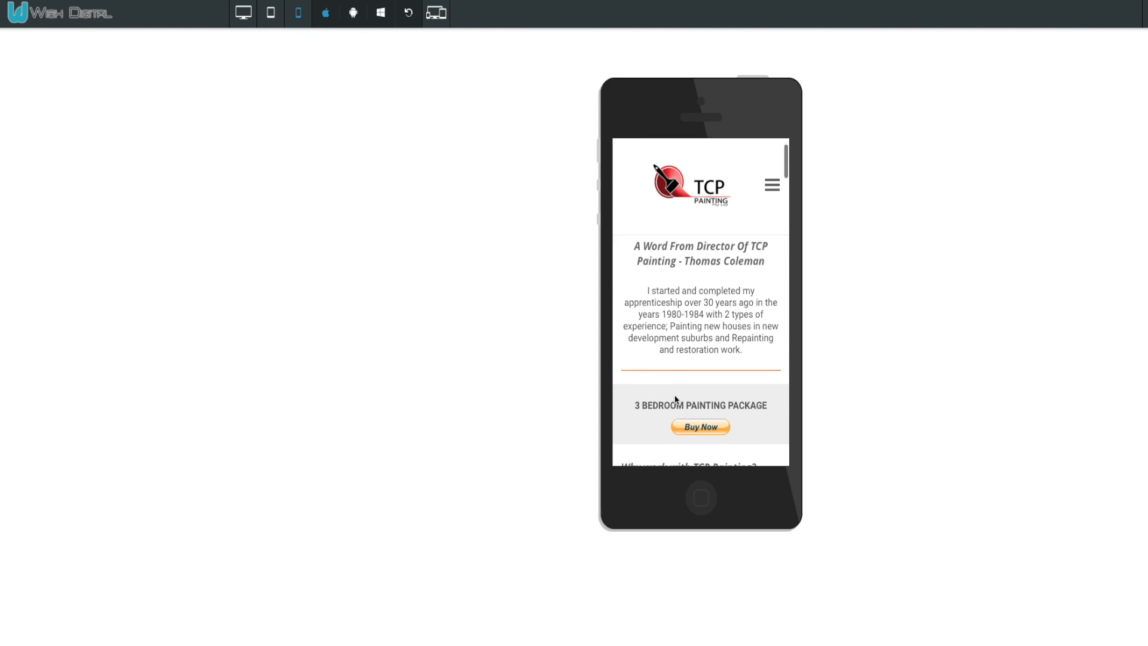
{"action": "scroll", "coordinate": [676, 399], "scroll_direction": "down", "scroll_amount": 2}
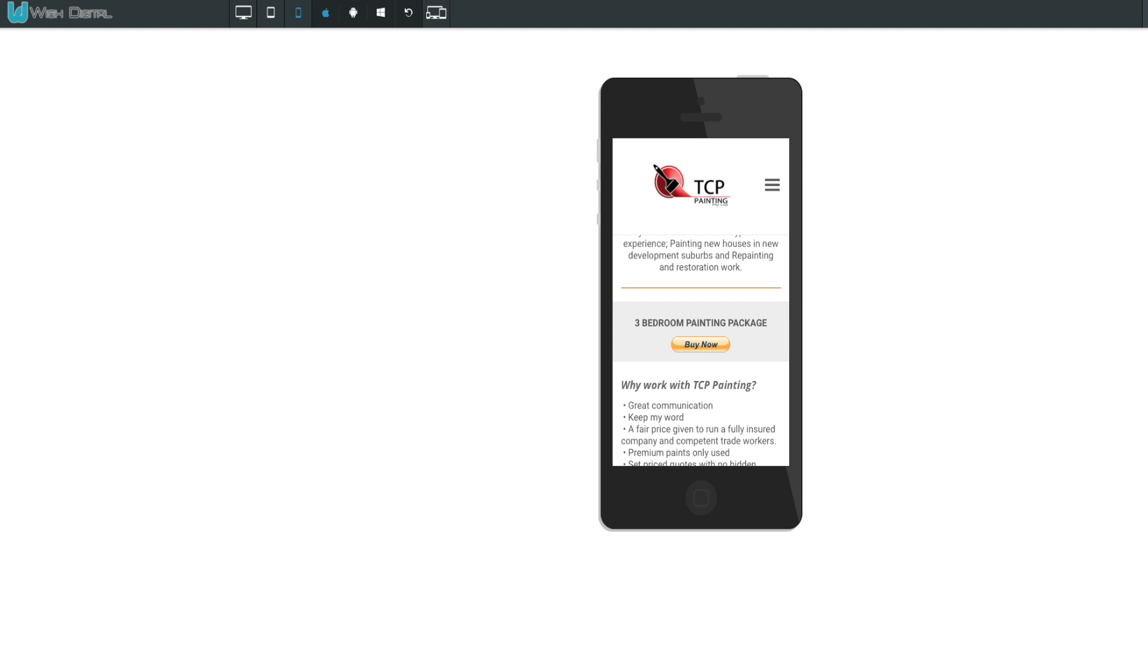
Return to editing in the desktop view and delete the row holding the 3 BEDROOM PAINTING PACKAGE heading and Buy Now button.
{"action": "left_click", "coordinate": [1144, 13]}
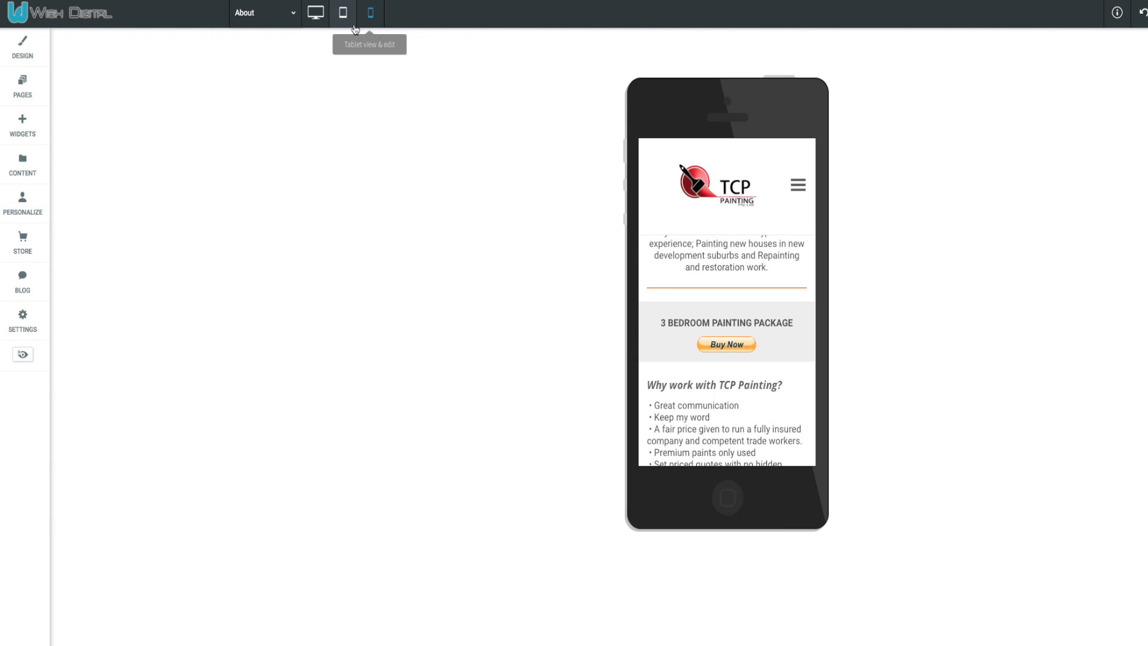
{"action": "left_click", "coordinate": [315, 12]}
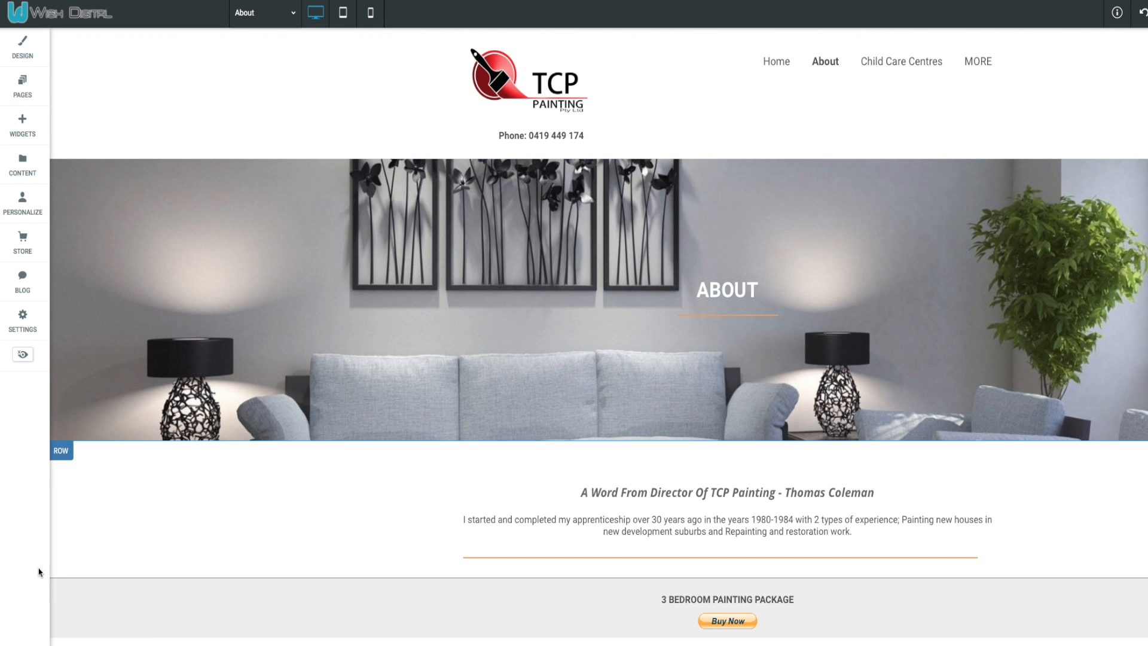
{"action": "left_click", "coordinate": [61, 588]}
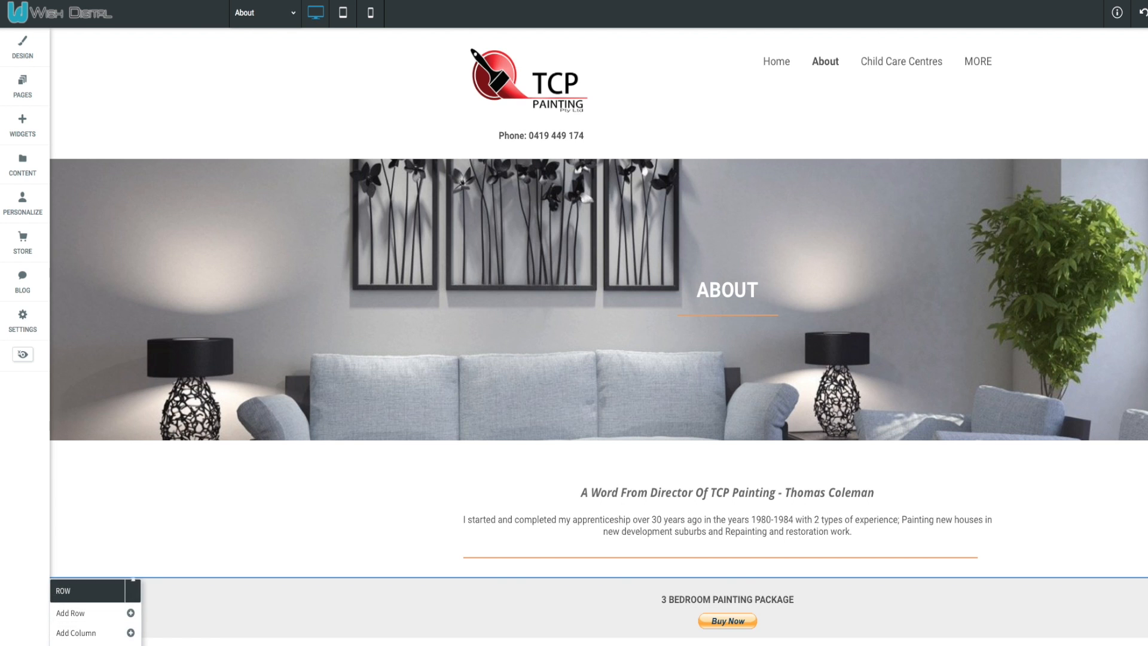
{"action": "left_click", "coordinate": [132, 590]}
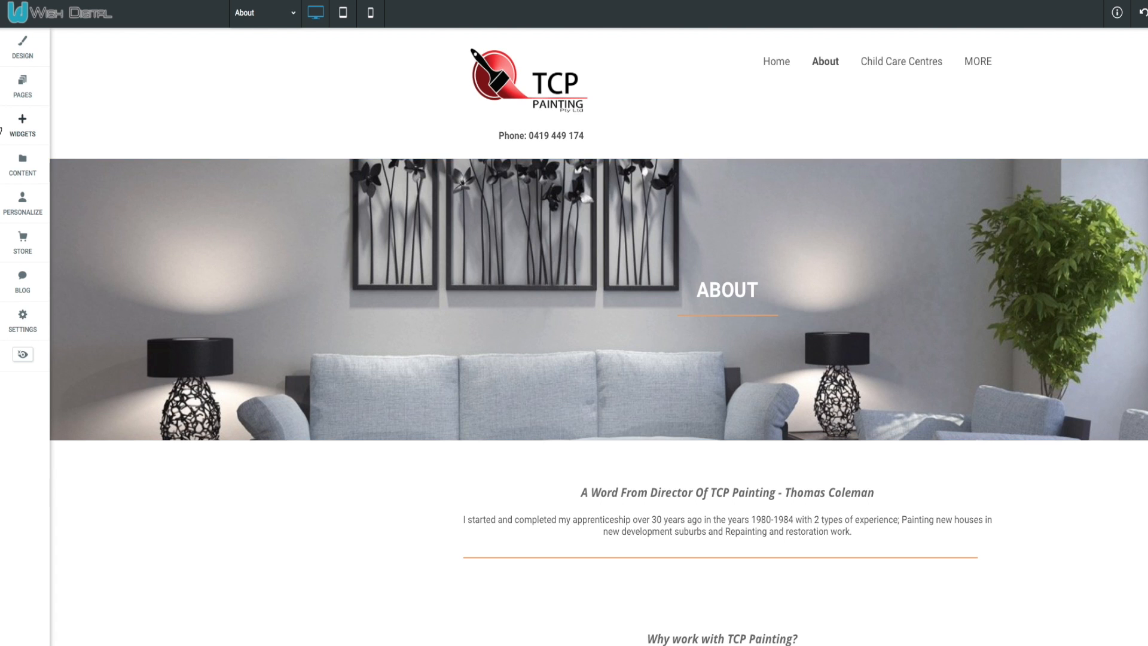
Look through the available widgets, from the Basics and Media groups to Business, Social and Advanced.
{"action": "left_click", "coordinate": [17, 122]}
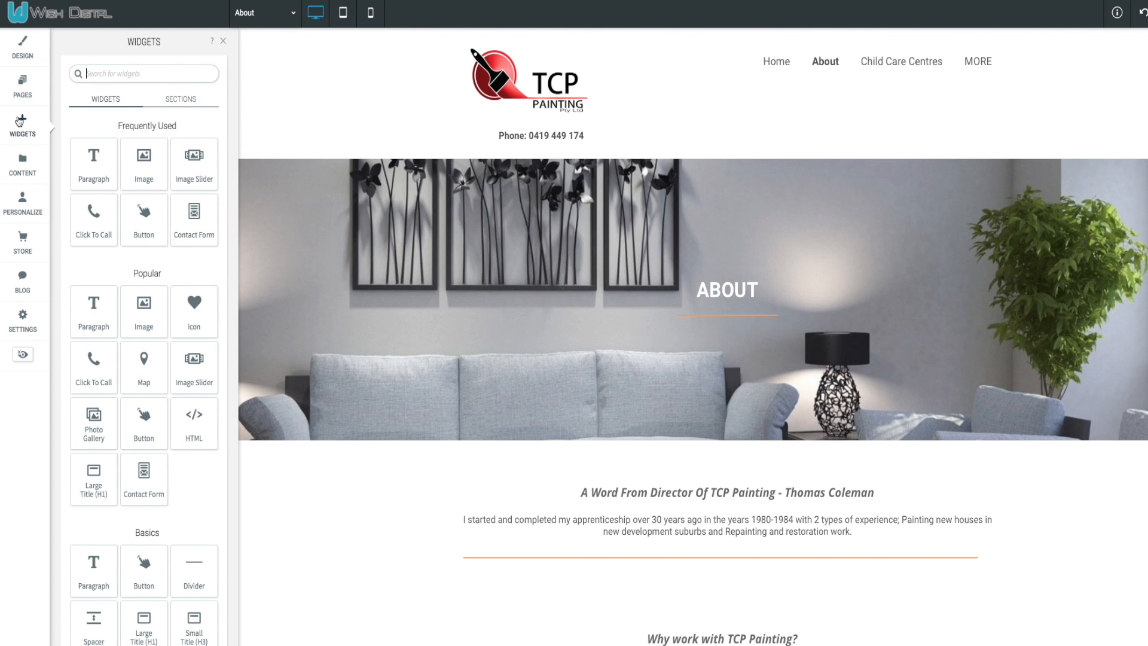
{"action": "scroll", "coordinate": [198, 483], "scroll_direction": "down", "scroll_amount": 3}
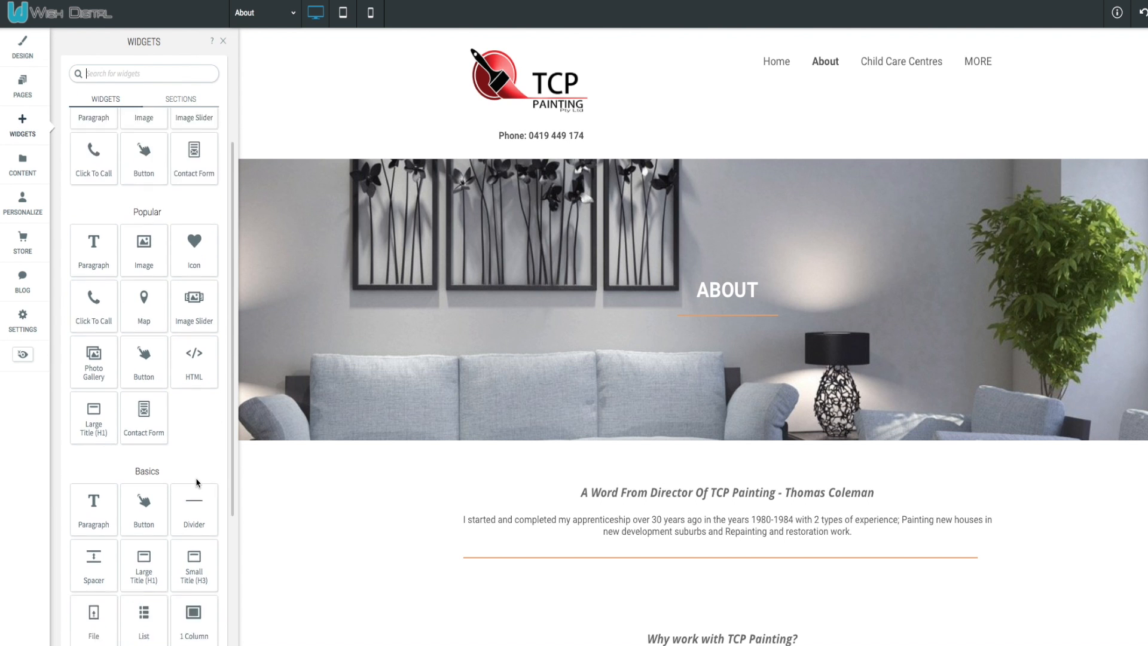
{"action": "scroll", "coordinate": [198, 482], "scroll_direction": "down", "scroll_amount": 3}
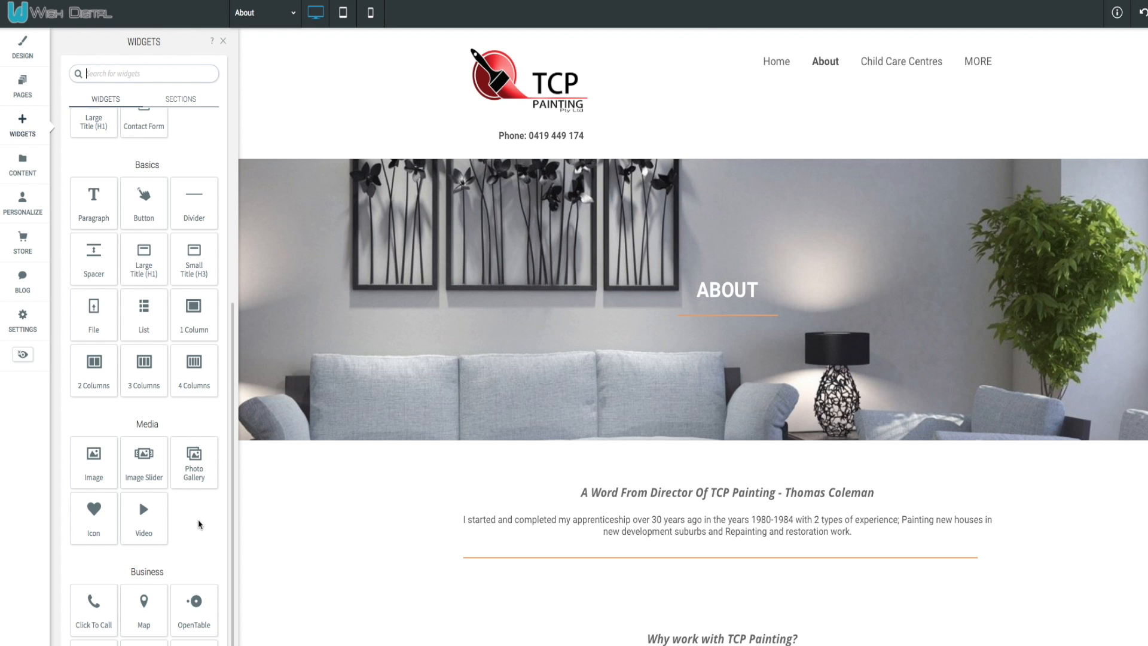
{"action": "scroll", "coordinate": [199, 524], "scroll_direction": "down", "scroll_amount": 2}
{"action": "scroll", "coordinate": [199, 525], "scroll_direction": "down", "scroll_amount": 2}
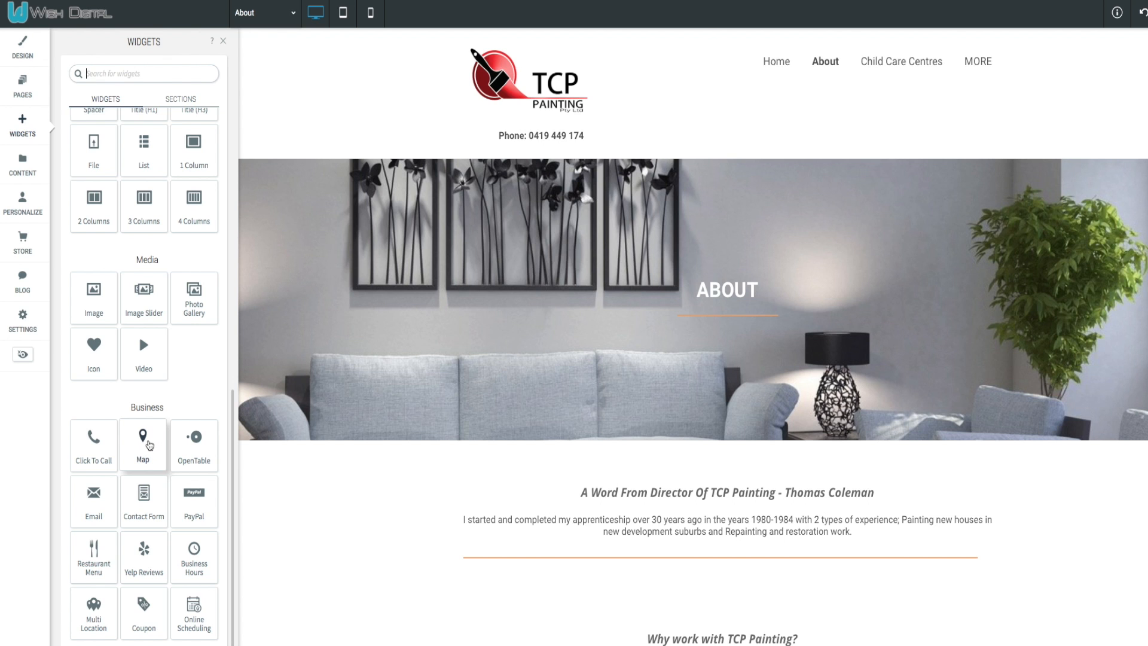
{"action": "scroll", "coordinate": [148, 443], "scroll_direction": "down", "scroll_amount": 1}
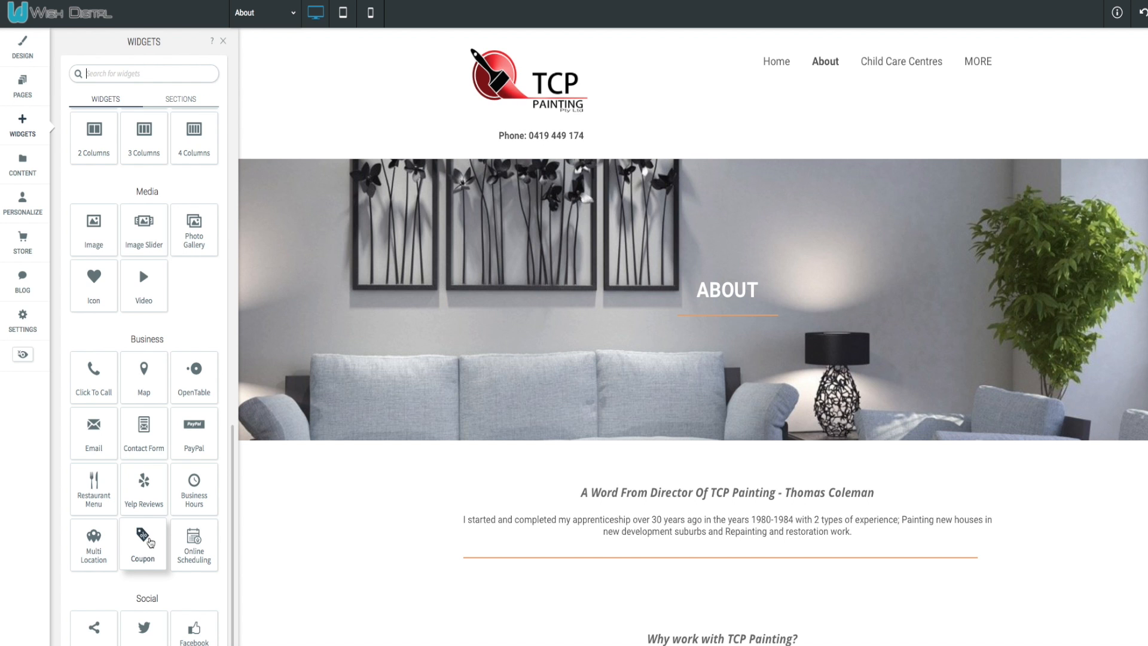
{"action": "scroll", "coordinate": [150, 542], "scroll_direction": "down", "scroll_amount": 1}
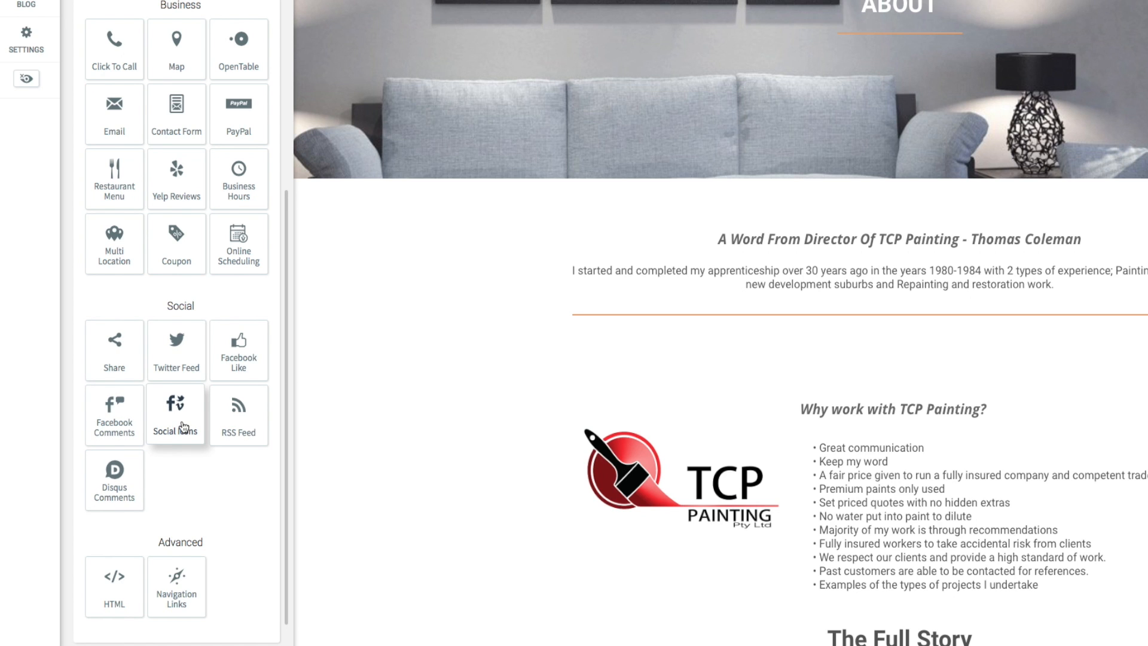
{"action": "scroll", "coordinate": [182, 427], "scroll_direction": "up", "scroll_amount": 5}
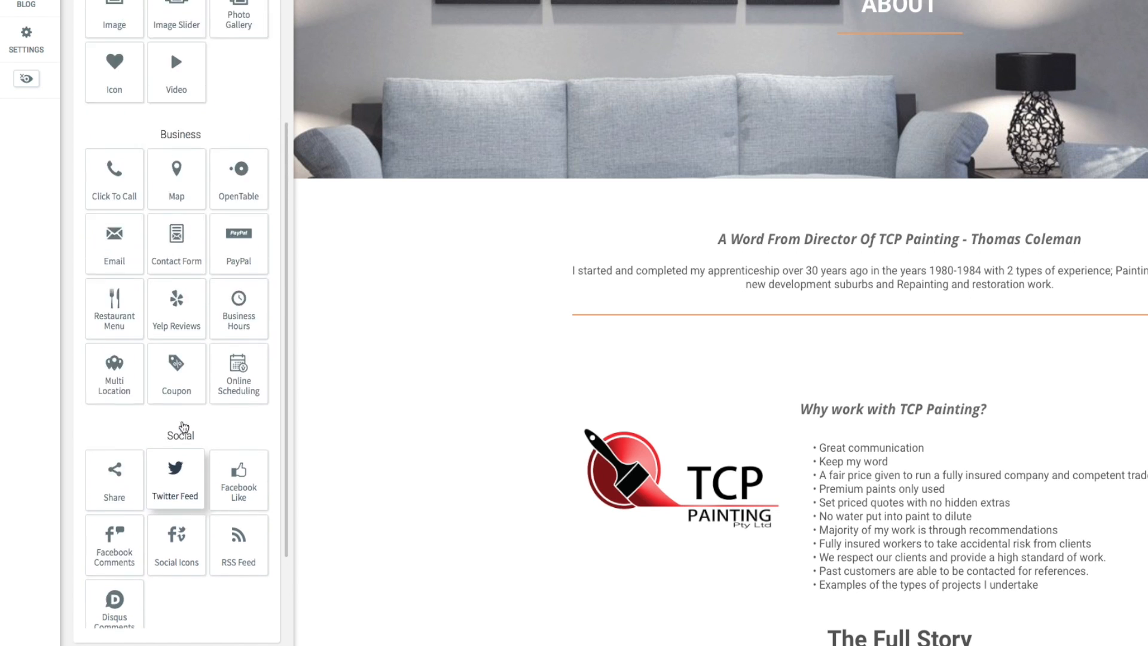
{"action": "scroll", "coordinate": [156, 312], "scroll_direction": "up", "scroll_amount": 4}
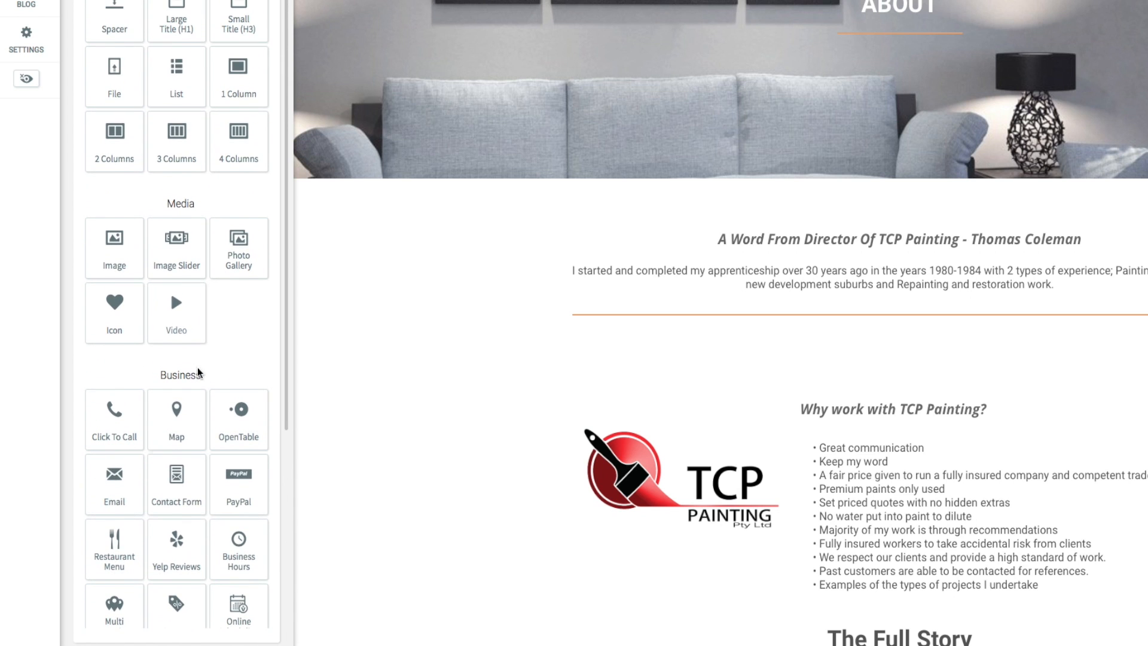
{"action": "scroll", "coordinate": [180, 358], "scroll_direction": "up", "scroll_amount": 4}
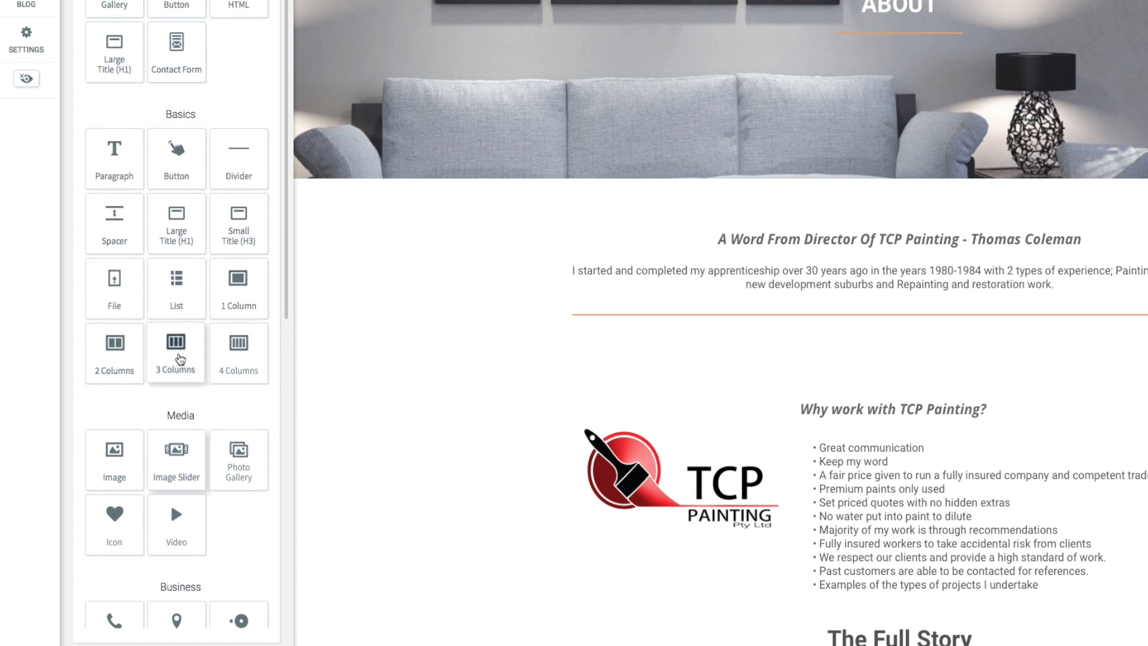
{"action": "scroll", "coordinate": [217, 362], "scroll_direction": "up", "scroll_amount": 2}
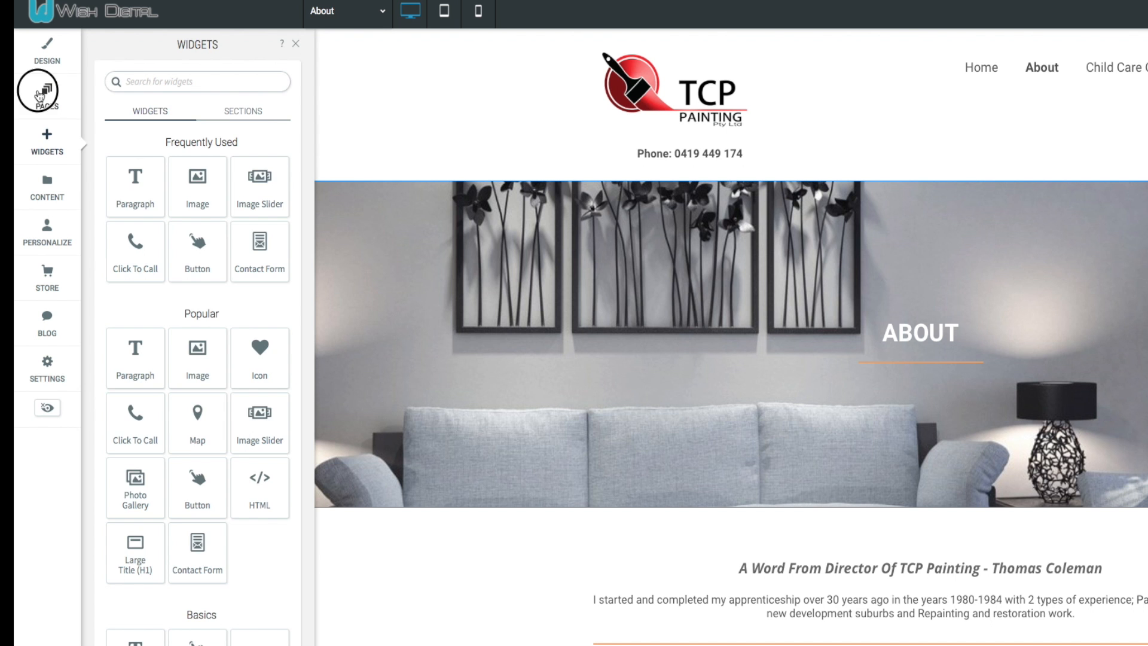
Switch to the Gallery page and open the content settings of its photo gallery.
{"action": "left_click", "coordinate": [46, 94]}
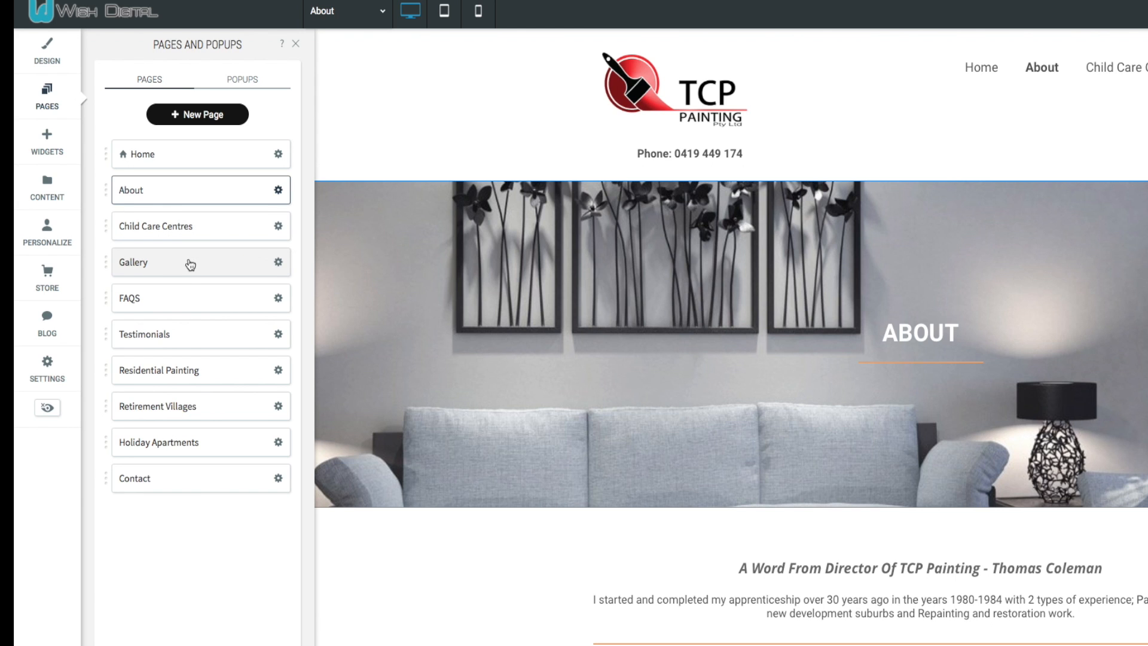
{"action": "left_click", "coordinate": [164, 260]}
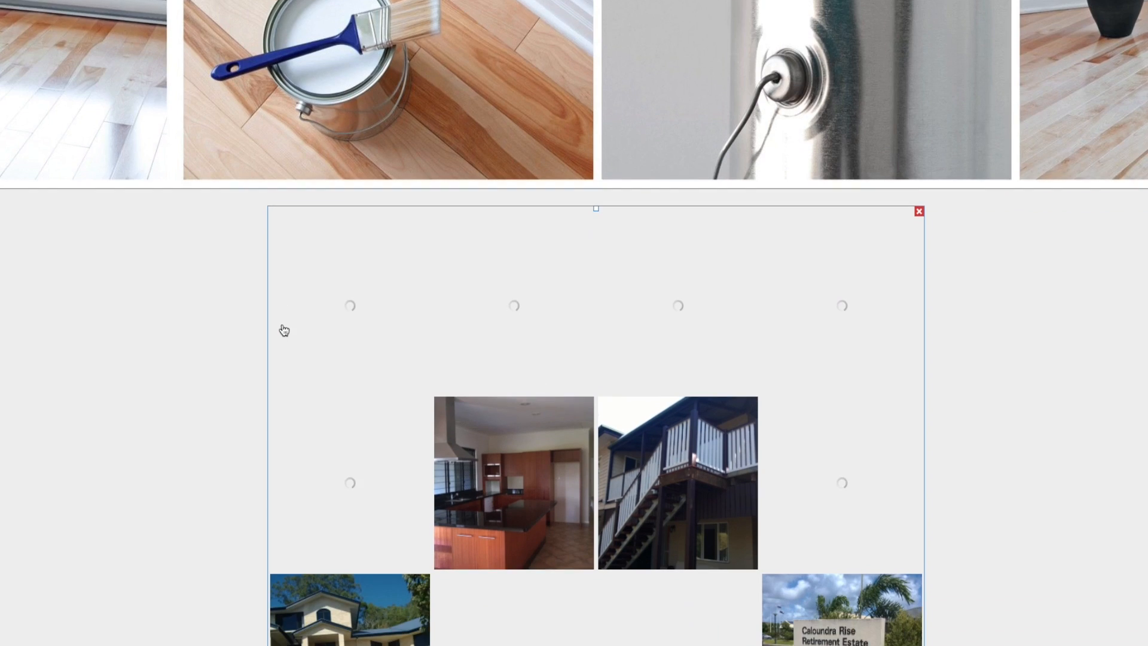
{"action": "scroll", "coordinate": [284, 330], "scroll_direction": "down", "scroll_amount": 3}
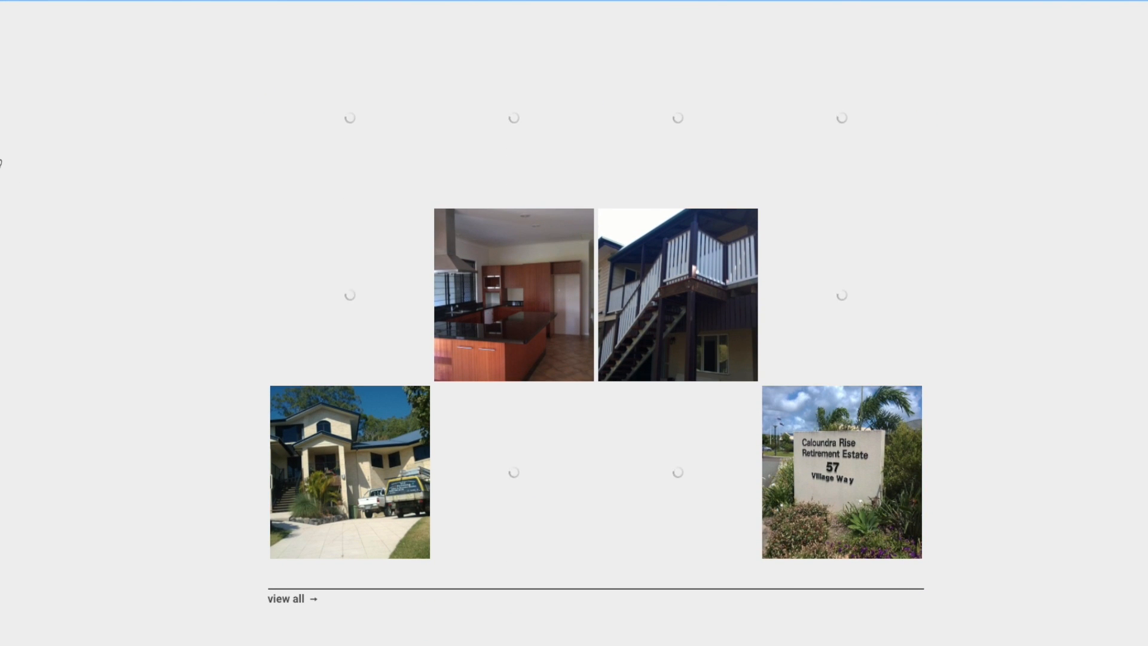
{"action": "left_click", "coordinate": [513, 266]}
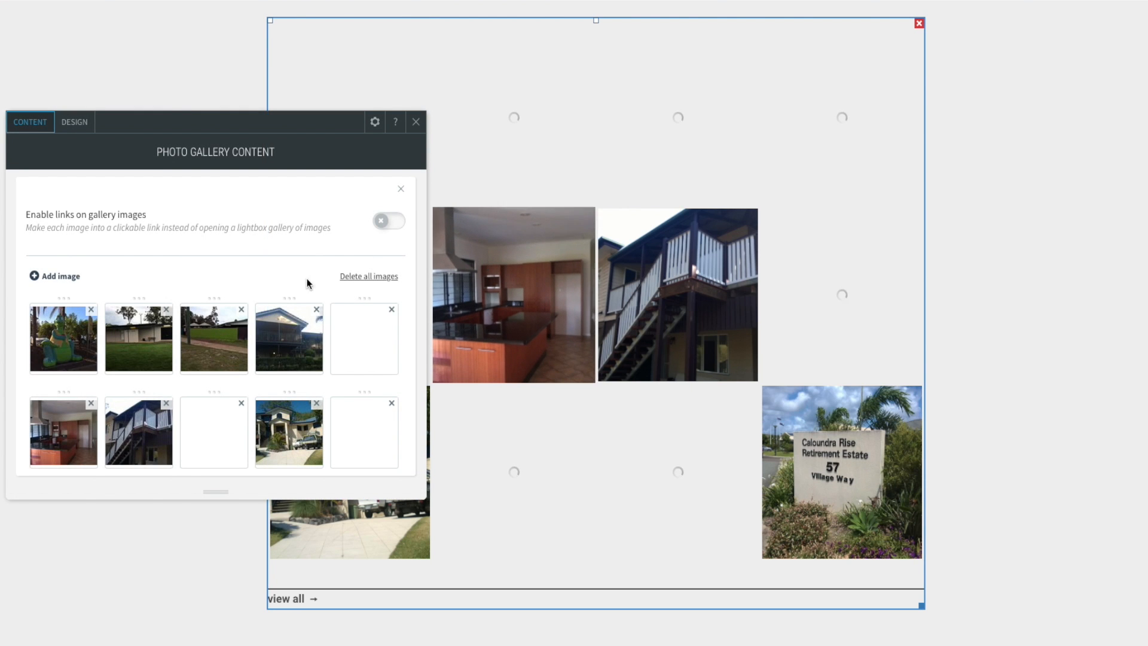
Look through the gallery's images and move one photo to a different place in the order.
{"action": "scroll", "coordinate": [285, 296], "scroll_direction": "down", "scroll_amount": 5}
{"action": "scroll", "coordinate": [284, 299], "scroll_direction": "up", "scroll_amount": 2}
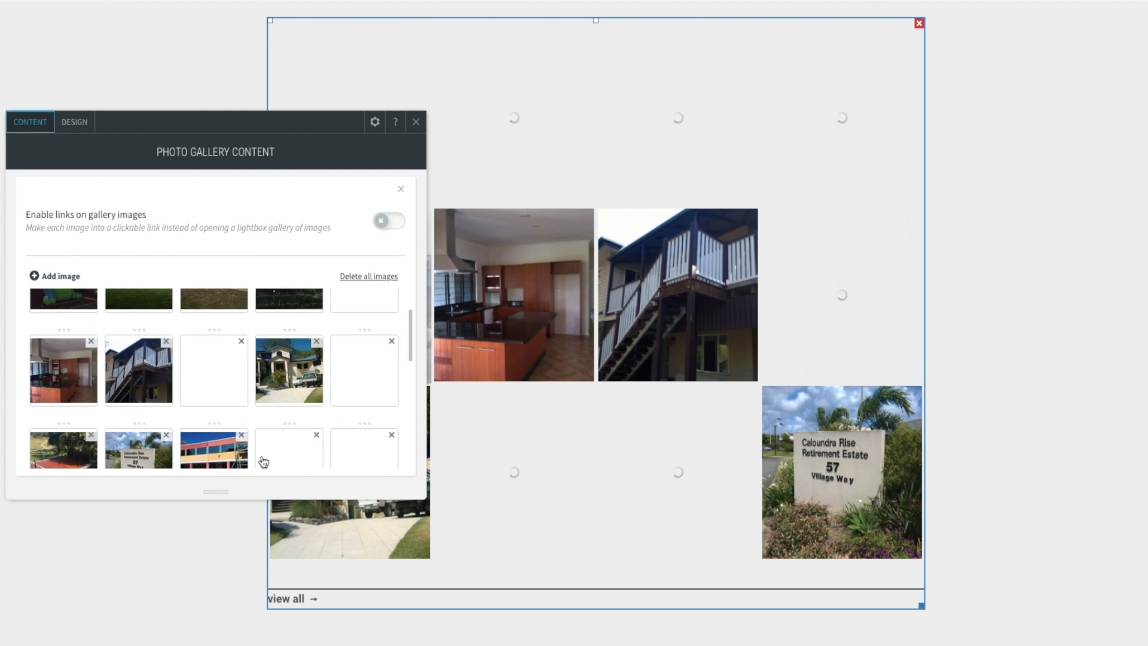
{"action": "scroll", "coordinate": [263, 461], "scroll_direction": "down", "scroll_amount": 1}
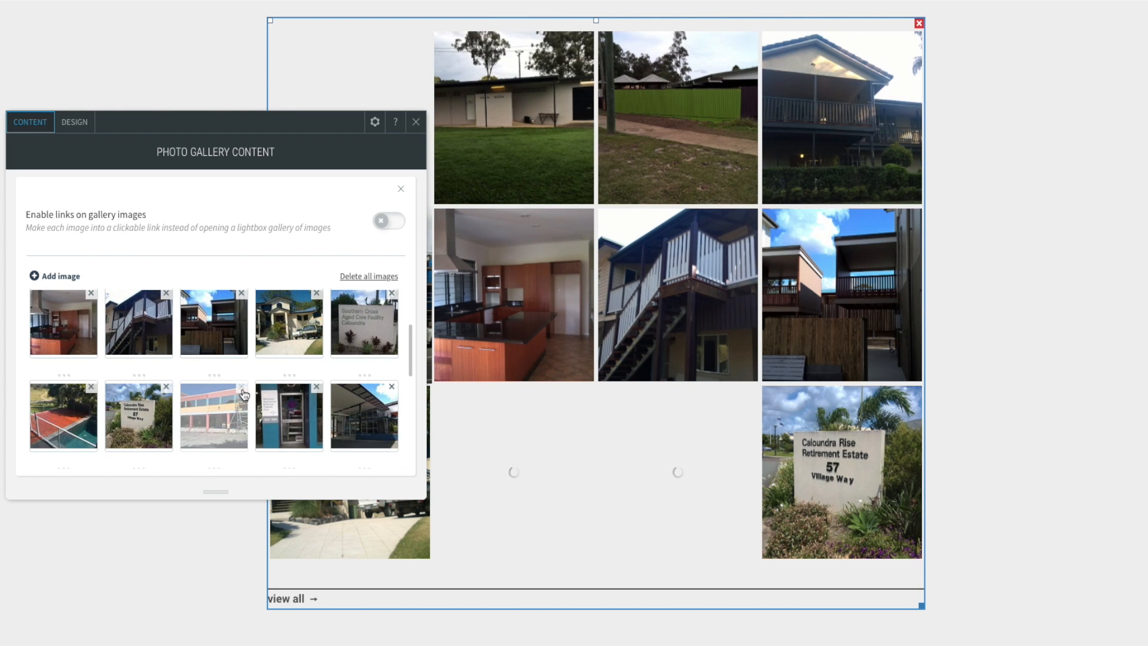
{"action": "scroll", "coordinate": [243, 395], "scroll_direction": "down", "scroll_amount": 1}
{"action": "left_click_drag", "start_coordinate": [139, 380], "coordinate": [289, 389]}
Add the uploaded Retirement Villages image to the end of the photo gallery's image list.
{"action": "scroll", "coordinate": [281, 388], "scroll_direction": "down", "scroll_amount": 3}
{"action": "left_click", "coordinate": [137, 399]}
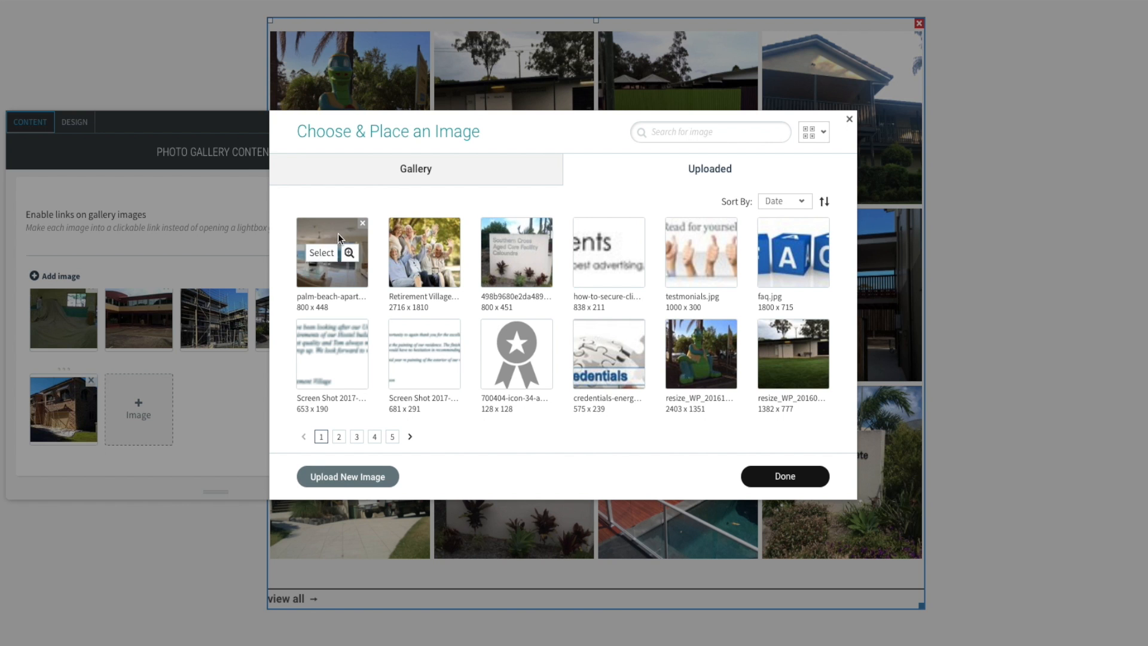
{"action": "left_click", "coordinate": [412, 253]}
{"action": "left_click", "coordinate": [772, 476]}
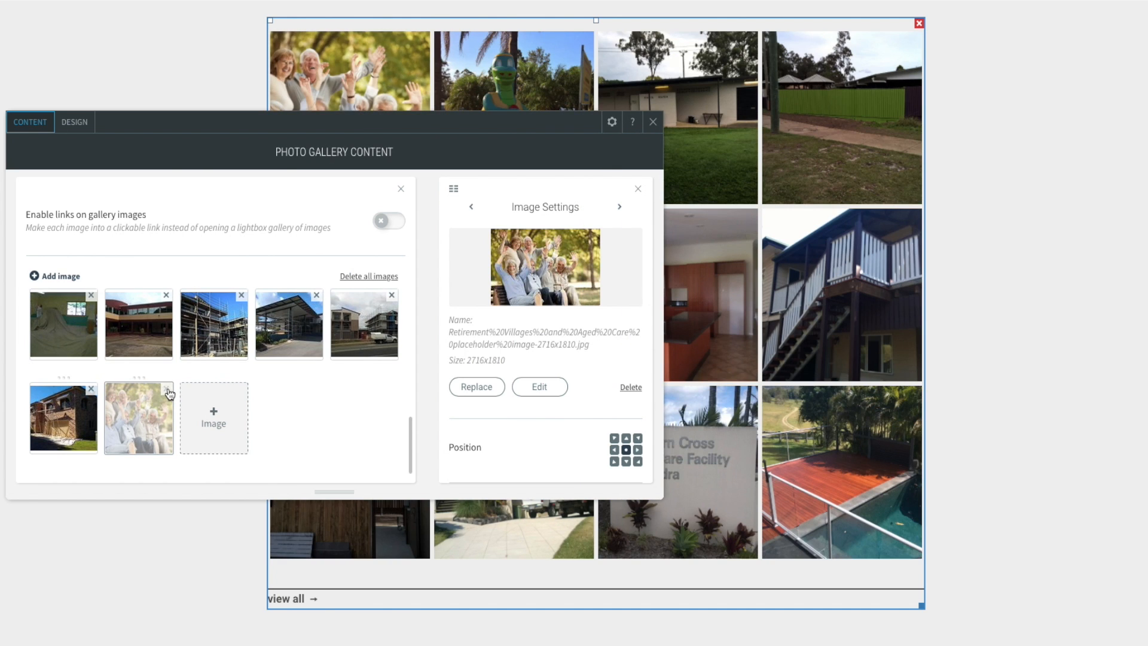
Delete the Retirement Villages image from the gallery's image list, close the gallery content and republish the site.
{"action": "left_click", "coordinate": [168, 390]}
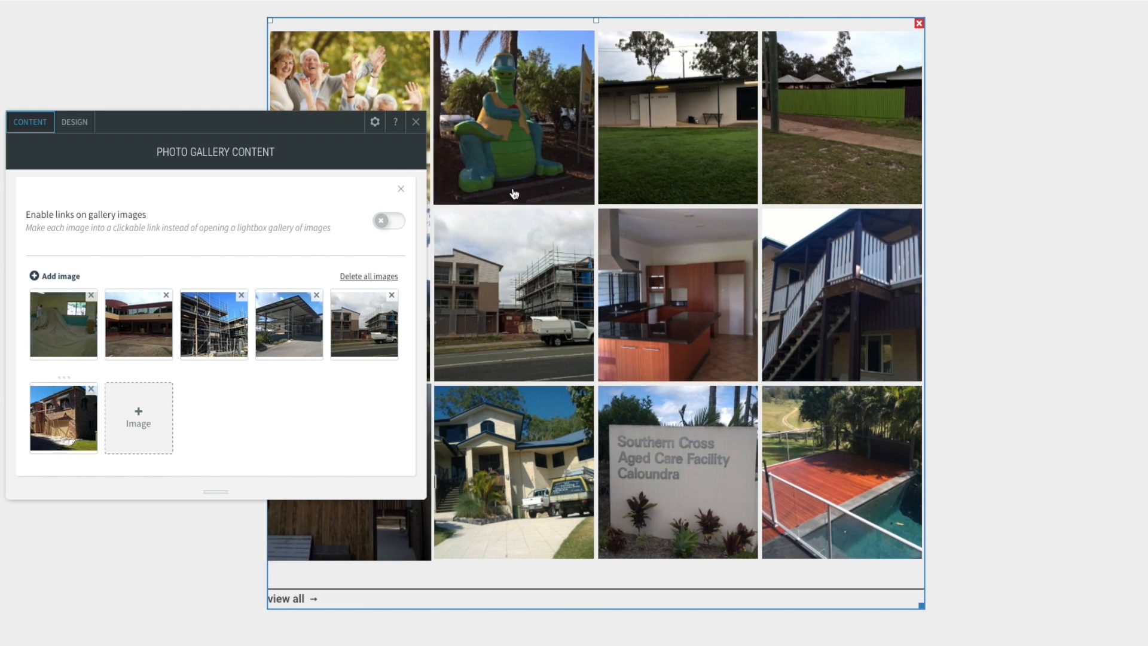
{"action": "left_click", "coordinate": [416, 122]}
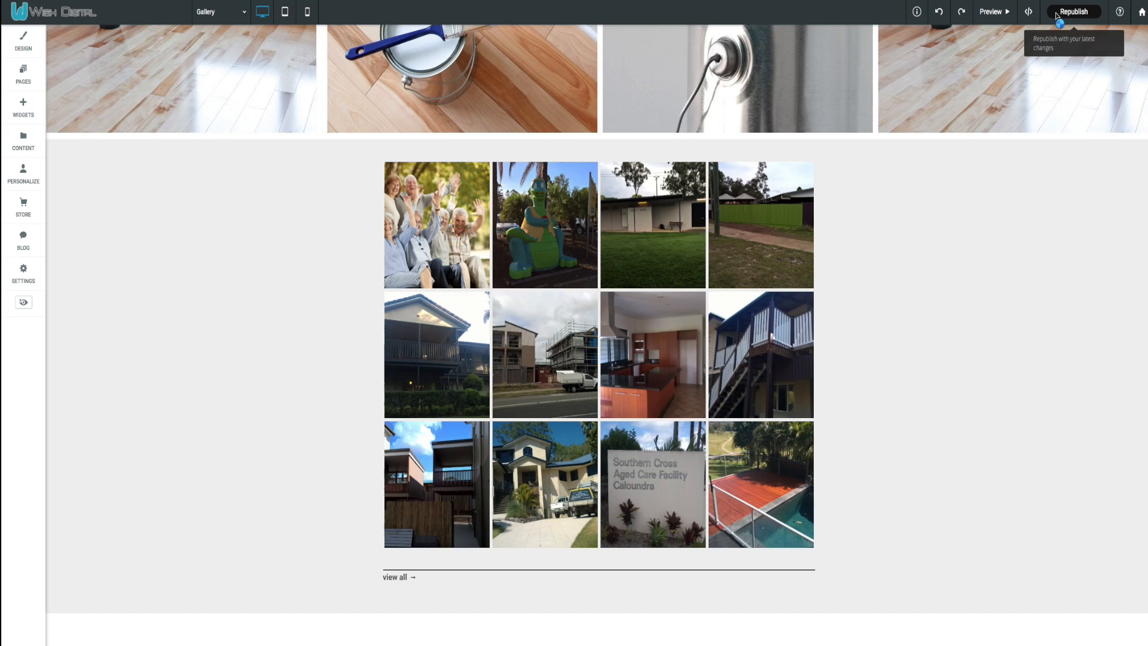
{"action": "left_click", "coordinate": [1073, 11]}
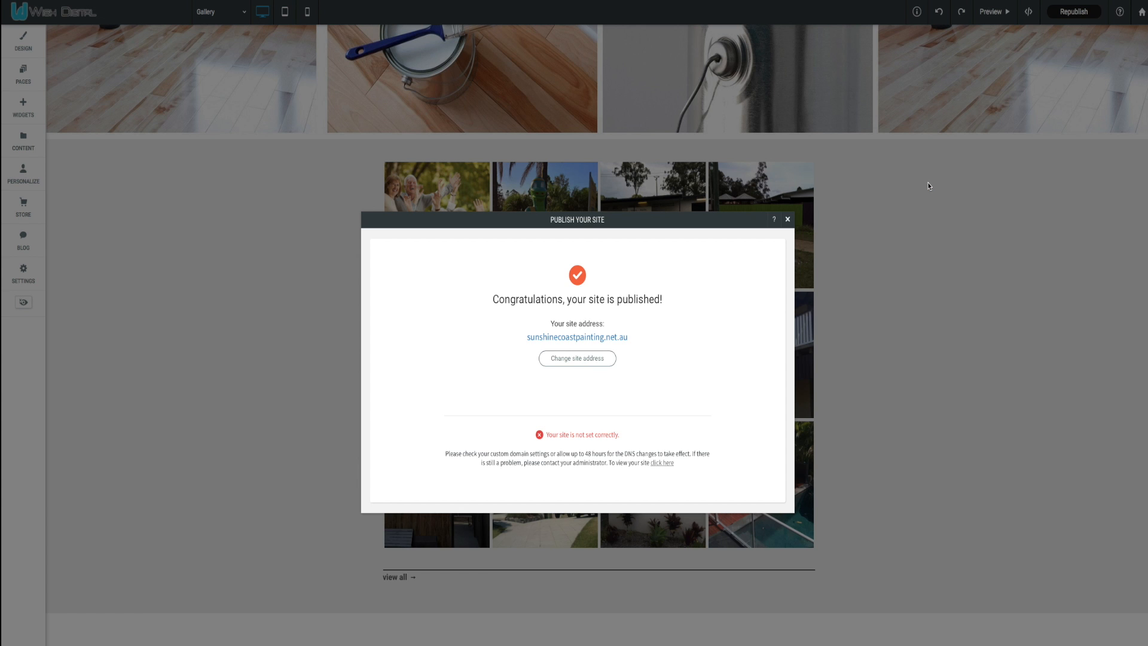
{"action": "left_click", "coordinate": [787, 220]}
Look over the Automatic Controls NT website's home page, from the services list to the quote form and product experience.
{"action": "scroll", "coordinate": [843, 244], "scroll_direction": "up", "scroll_amount": 3}
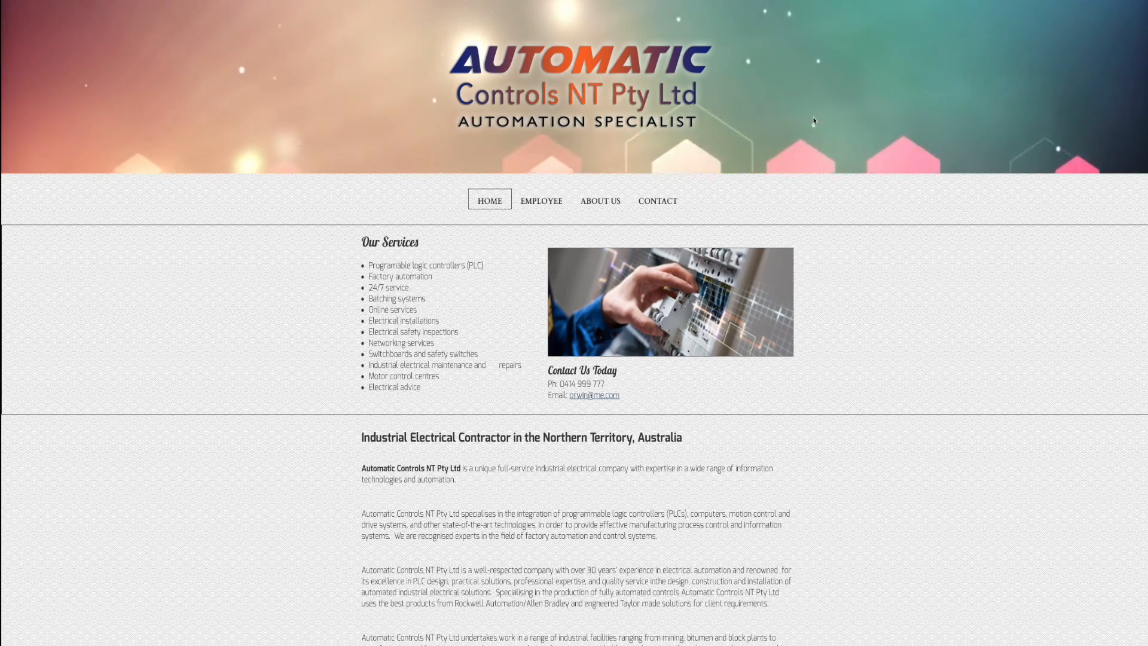
{"action": "scroll", "coordinate": [956, 278], "scroll_direction": "down", "scroll_amount": 3}
{"action": "scroll", "coordinate": [1020, 281], "scroll_direction": "down", "scroll_amount": 11}
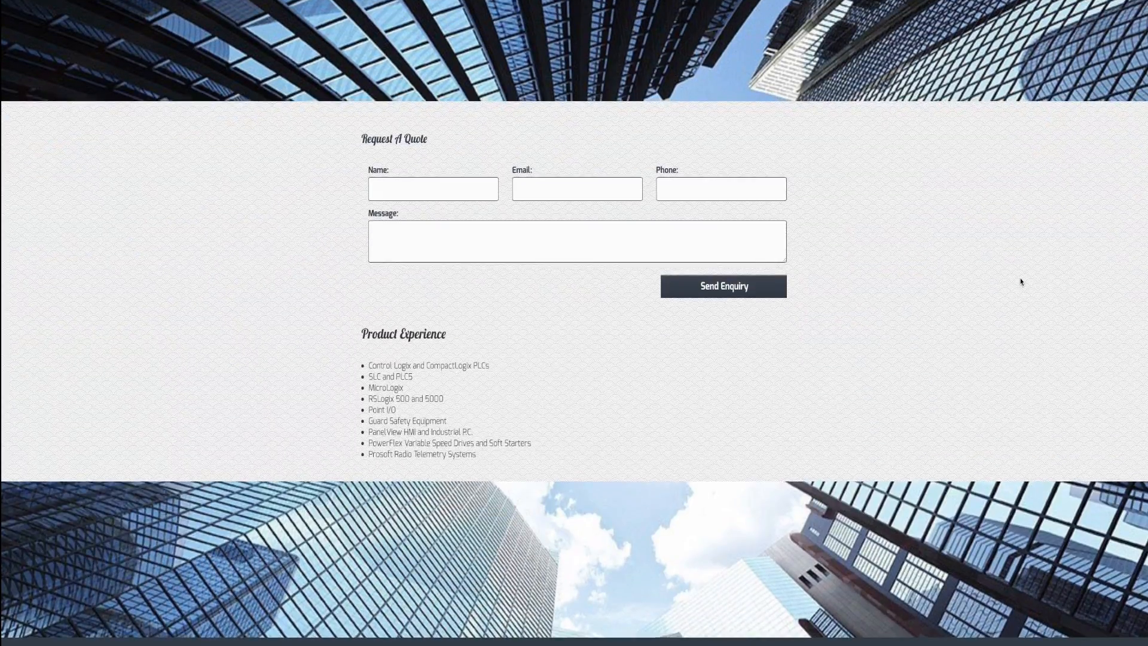
{"action": "scroll", "coordinate": [1019, 282], "scroll_direction": "up", "scroll_amount": 14}
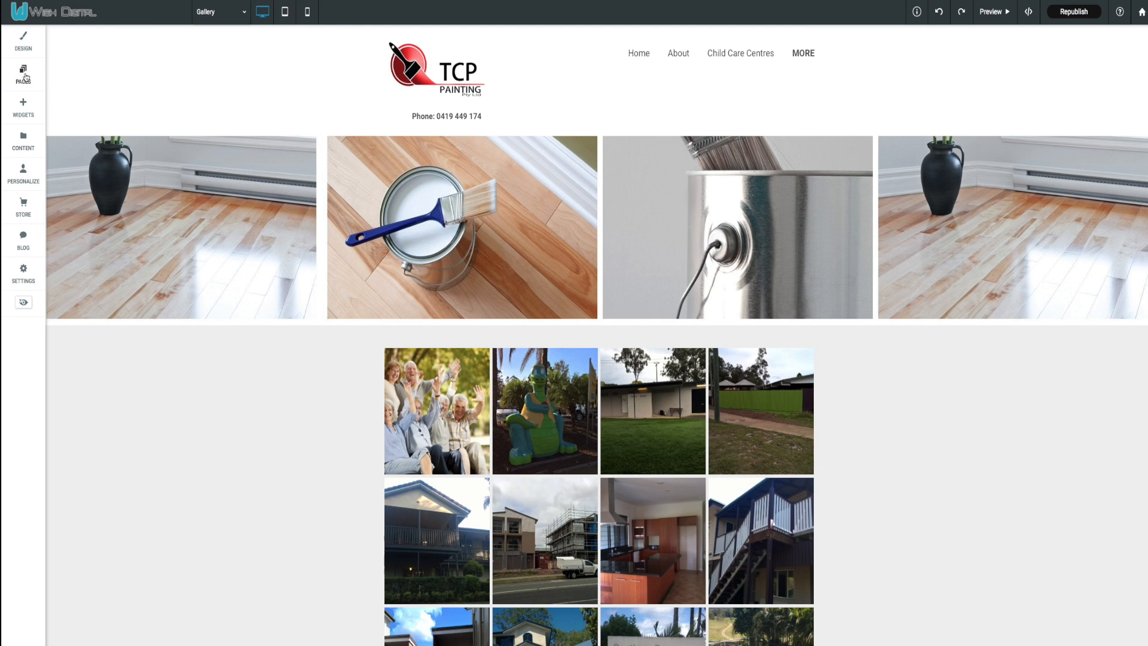
Open the site's SEO settings to examine the site title, description and meta keywords.
{"action": "left_click", "coordinate": [25, 72]}
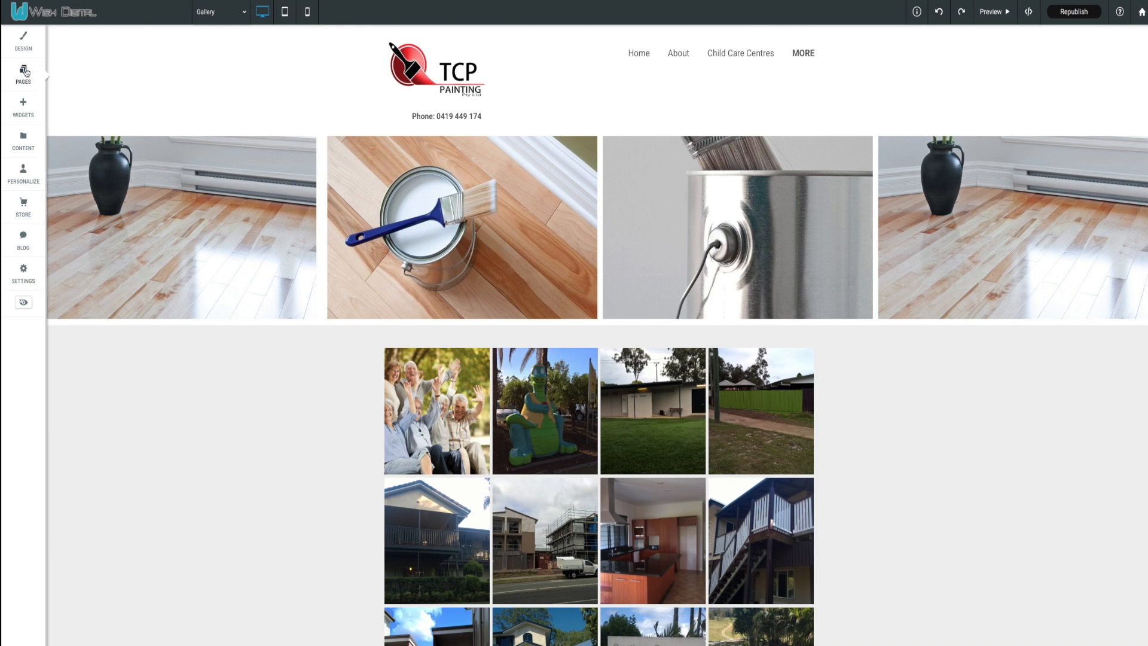
{"action": "left_click", "coordinate": [24, 108]}
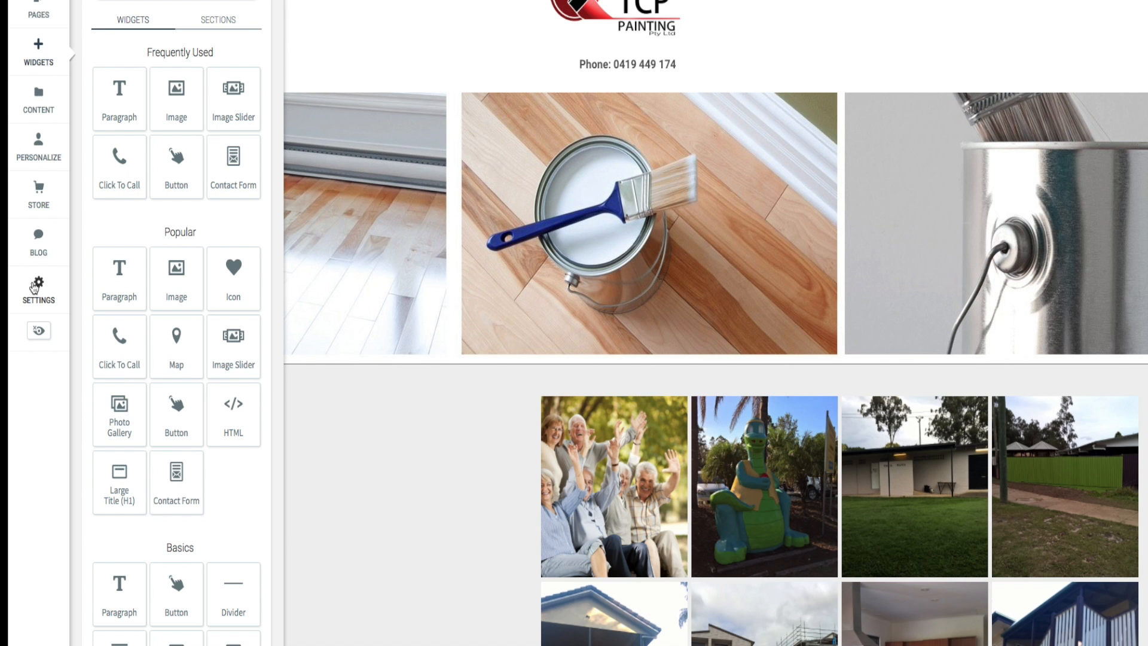
{"action": "left_click", "coordinate": [35, 288]}
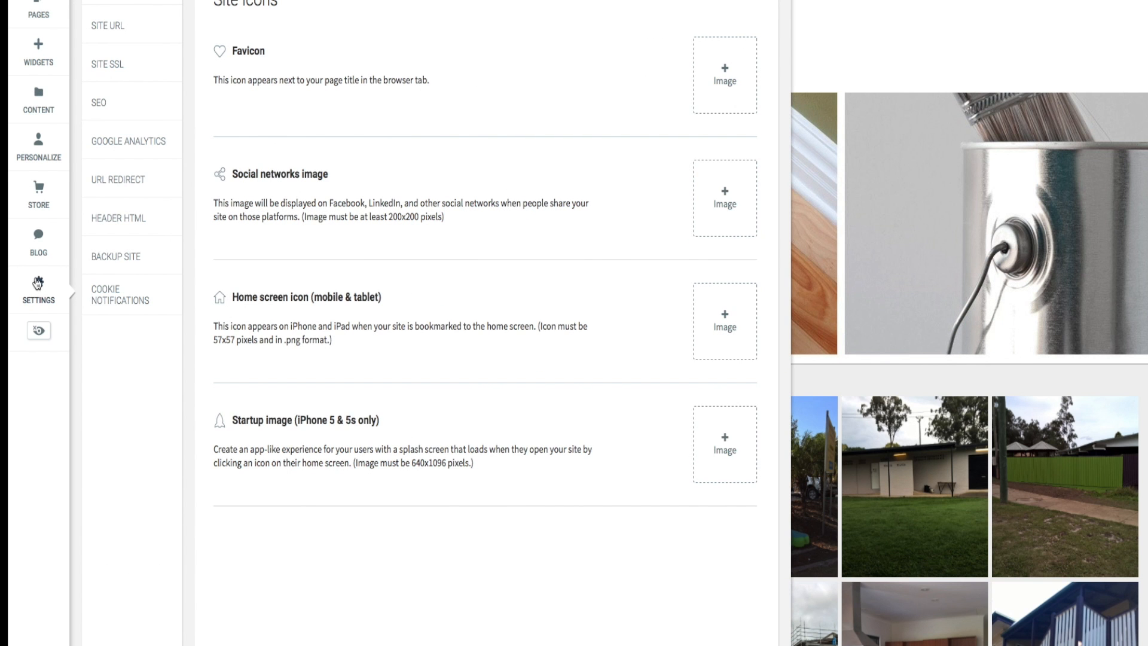
{"action": "left_click", "coordinate": [103, 102]}
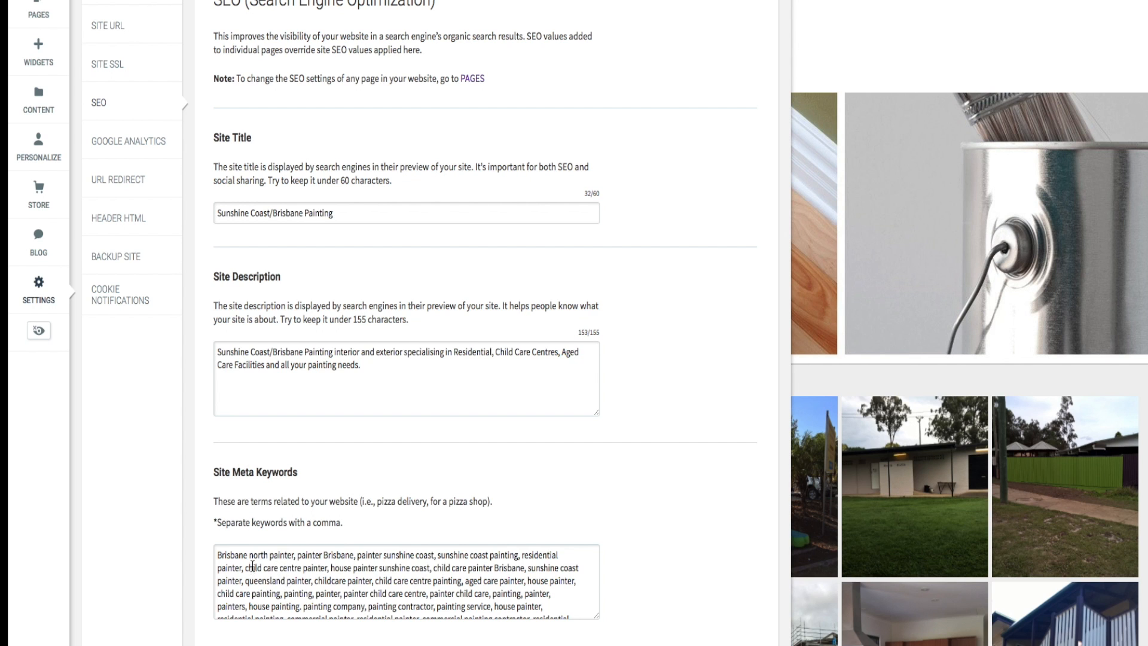
Read the site meta keywords through to the end of the list and open the blog section.
{"action": "left_click_drag", "start_coordinate": [256, 584], "coordinate": [269, 635]}
{"action": "left_click", "coordinate": [288, 596]}
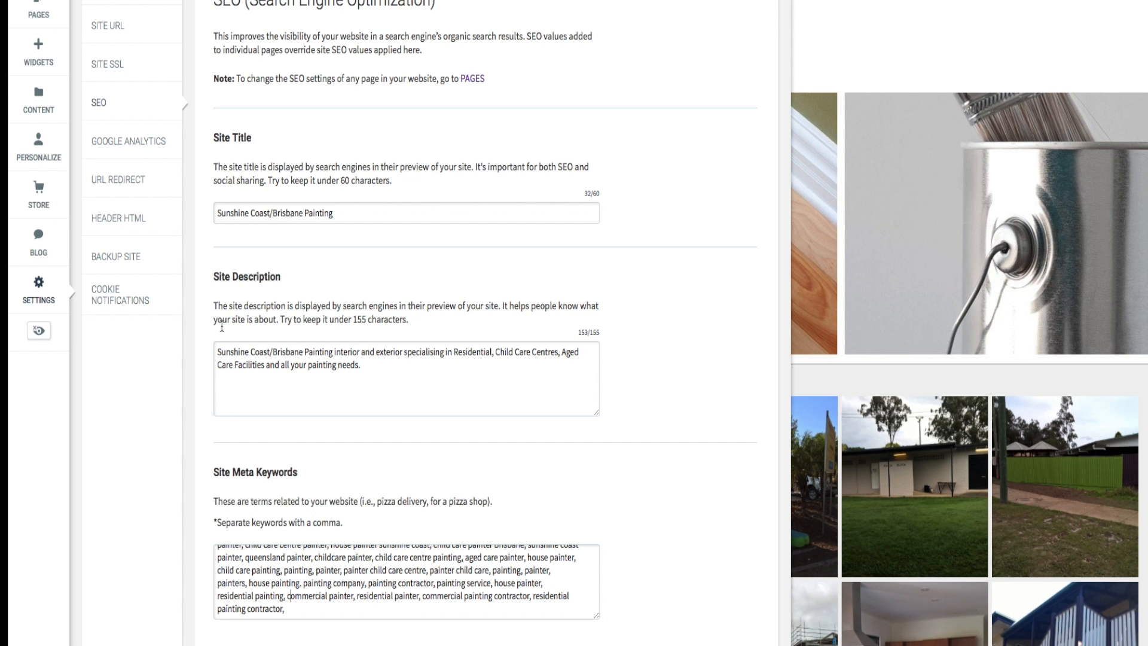
{"action": "left_click", "coordinate": [43, 239]}
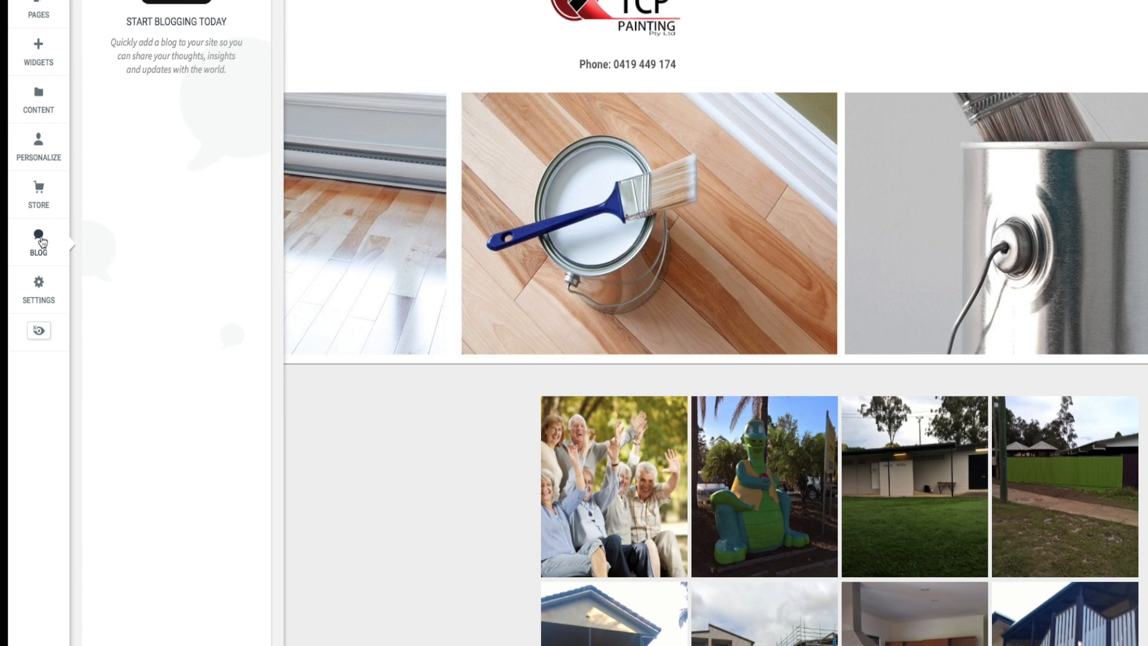
Look through the available personalization rules, from Build your own to Out of office message, and return to the page.
{"action": "left_click", "coordinate": [40, 149]}
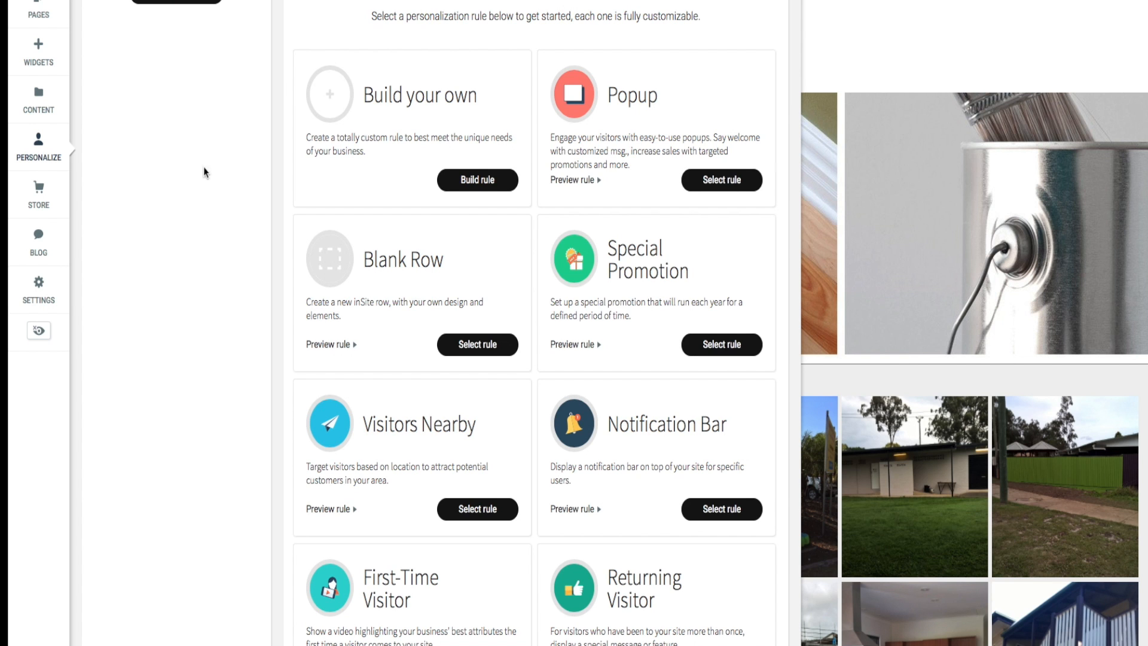
{"action": "scroll", "coordinate": [413, 302], "scroll_direction": "down", "scroll_amount": 2}
{"action": "scroll", "coordinate": [413, 302], "scroll_direction": "down", "scroll_amount": 6}
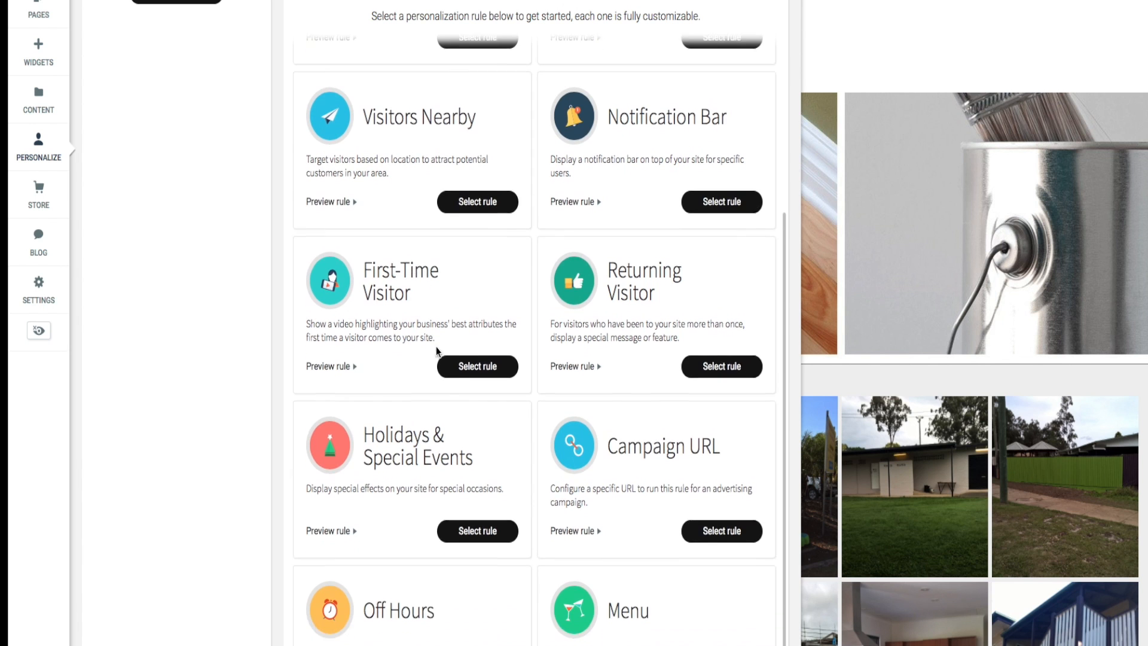
{"action": "scroll", "coordinate": [478, 380], "scroll_direction": "down", "scroll_amount": 1}
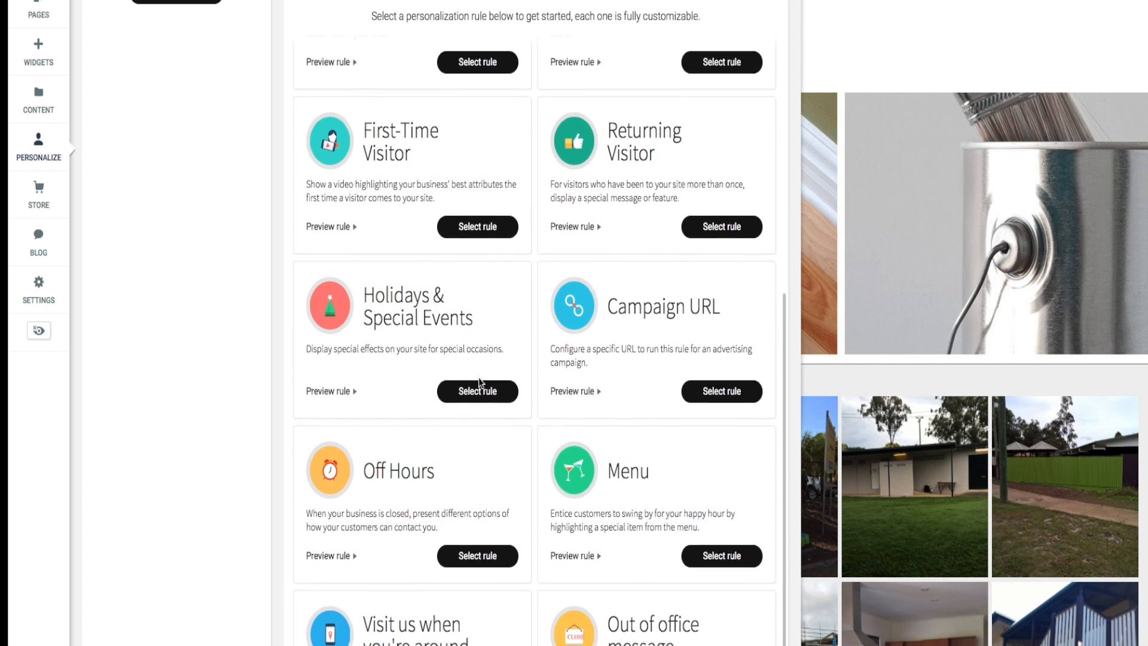
{"action": "scroll", "coordinate": [508, 329], "scroll_direction": "down", "scroll_amount": 3}
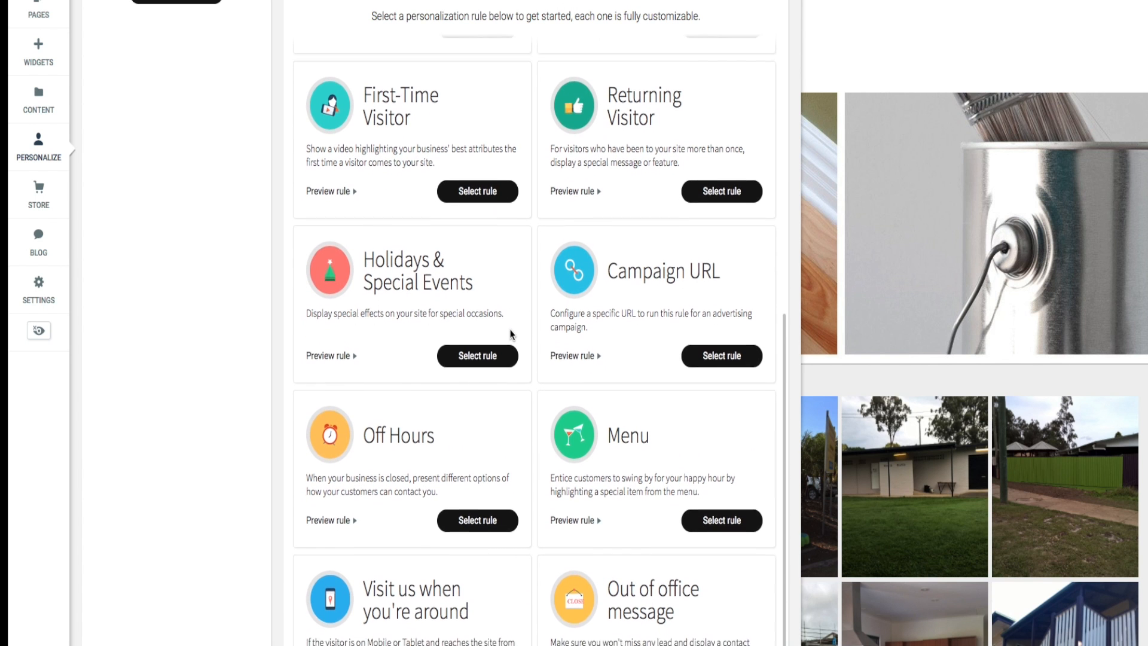
{"action": "scroll", "coordinate": [506, 328], "scroll_direction": "up", "scroll_amount": 11}
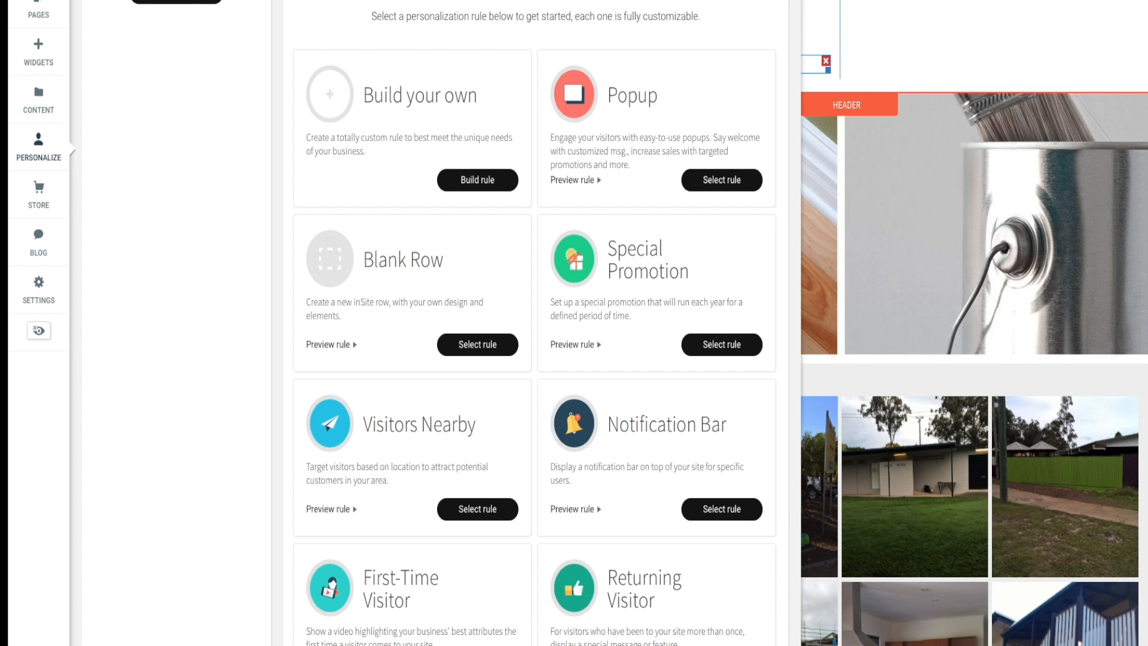
{"action": "left_click", "coordinate": [815, 64]}
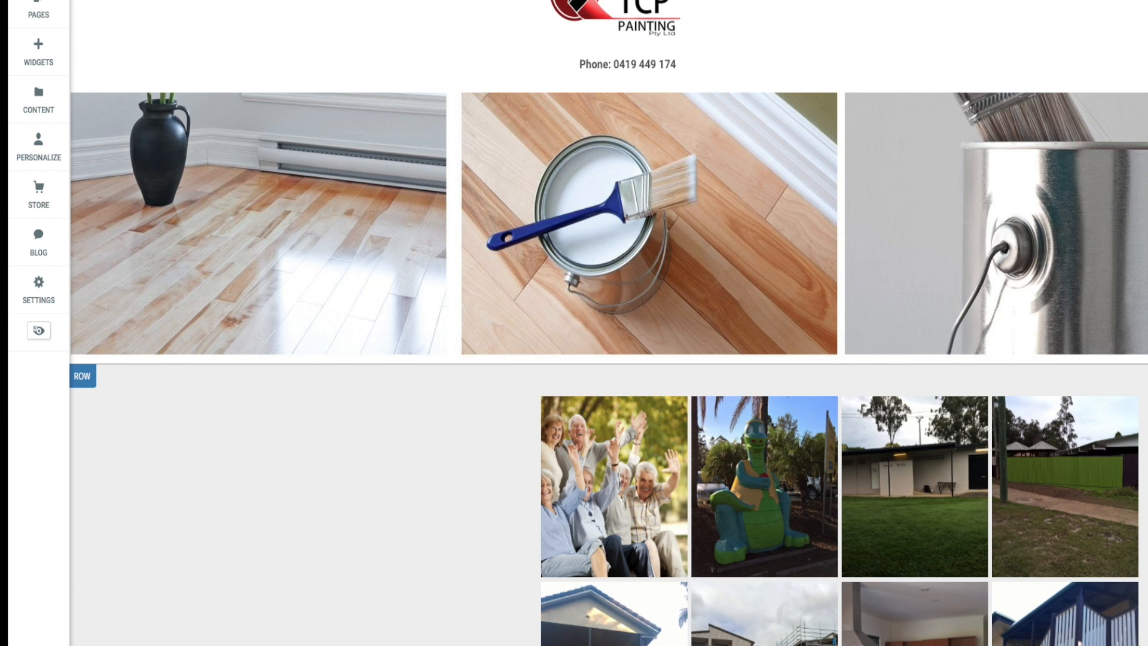